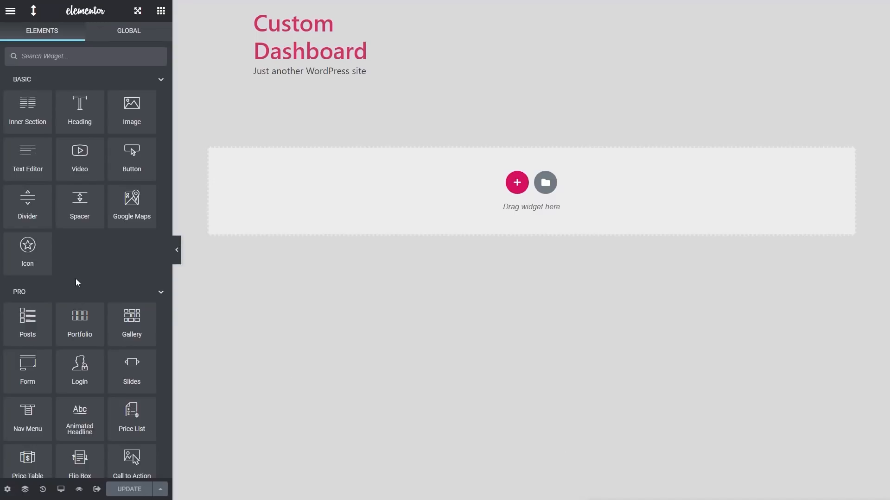
Look through all widget categories, from Basic down to WordPress, and return to the widget search.
{"action": "scroll", "coordinate": [105, 284], "scroll_direction": "down", "scroll_amount": 6}
{"action": "scroll", "coordinate": [106, 285], "scroll_direction": "down", "scroll_amount": 17}
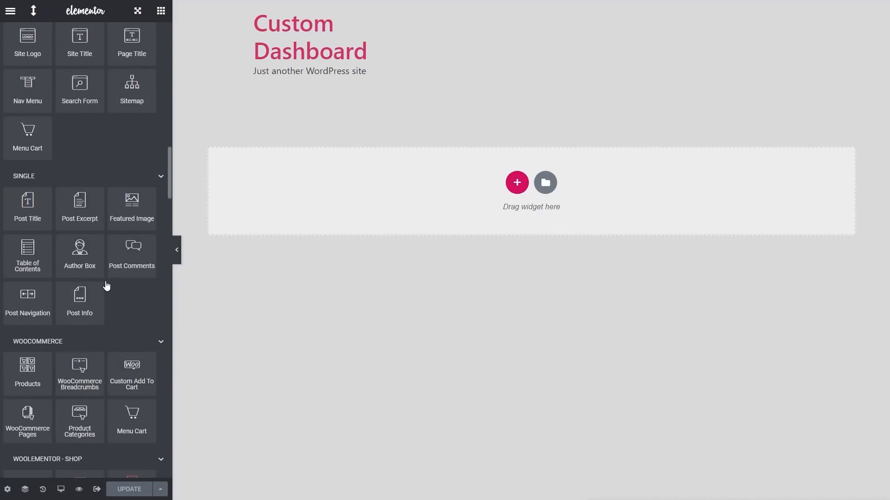
{"action": "scroll", "coordinate": [106, 286], "scroll_direction": "down", "scroll_amount": 3}
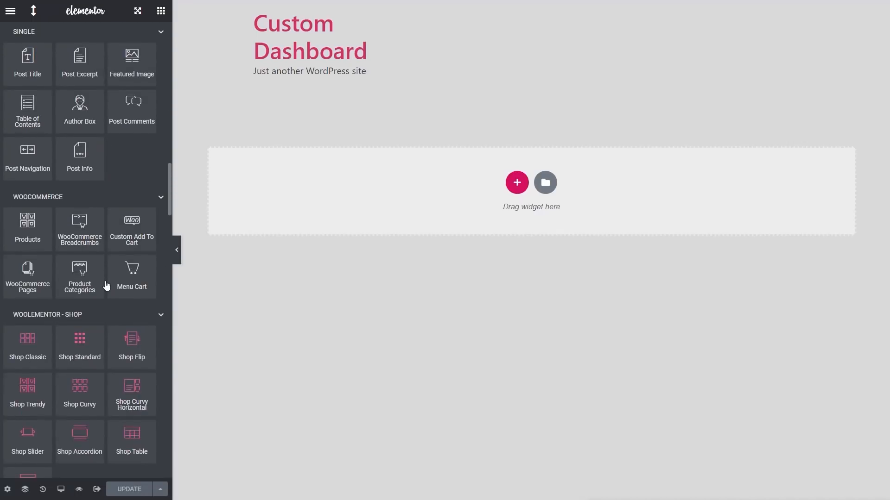
{"action": "scroll", "coordinate": [106, 286], "scroll_direction": "down", "scroll_amount": 10}
{"action": "scroll", "coordinate": [106, 285], "scroll_direction": "down", "scroll_amount": 16}
{"action": "scroll", "coordinate": [105, 286], "scroll_direction": "down", "scroll_amount": 20}
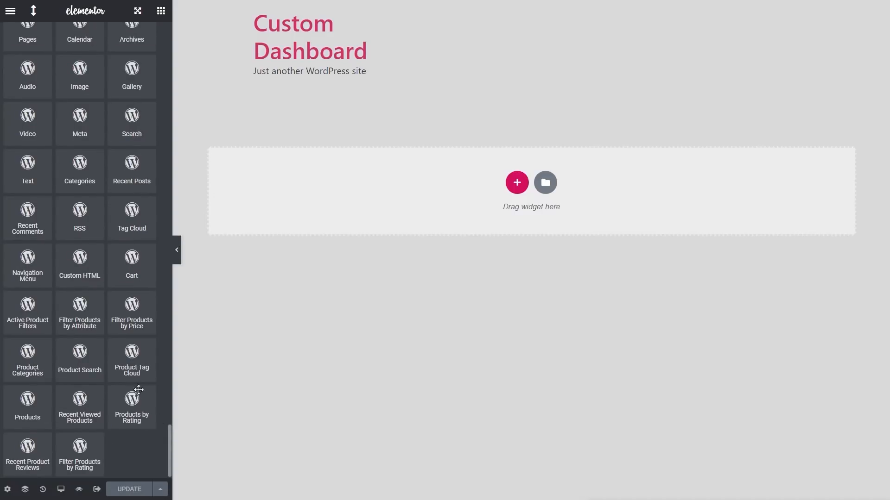
{"action": "scroll", "coordinate": [132, 380], "scroll_direction": "up", "scroll_amount": 7}
{"action": "scroll", "coordinate": [132, 380], "scroll_direction": "up", "scroll_amount": 20}
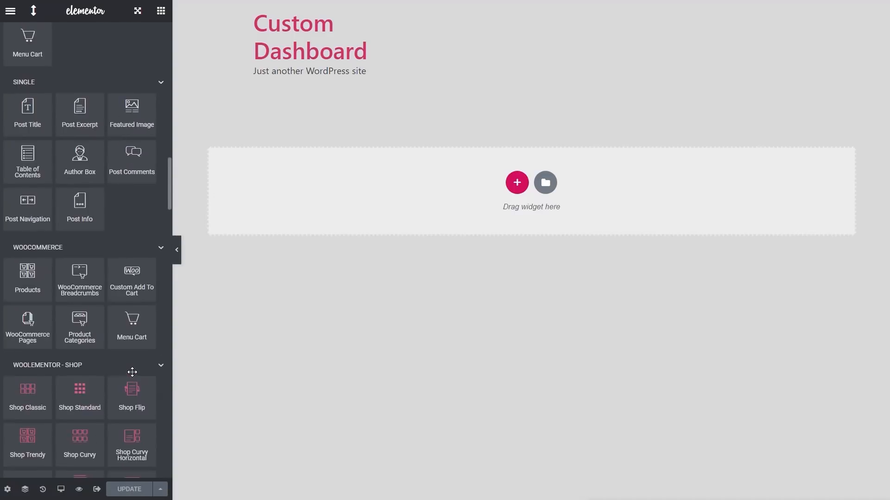
{"action": "scroll", "coordinate": [132, 372], "scroll_direction": "up", "scroll_amount": 20}
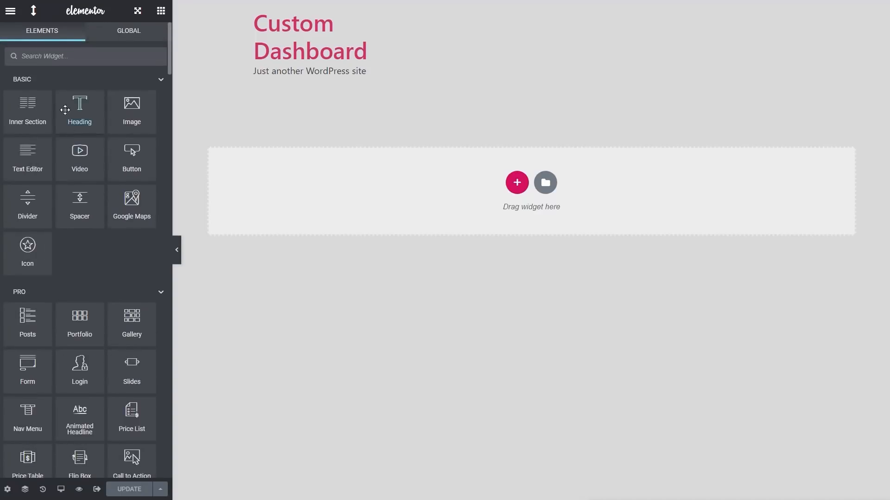
{"action": "left_click", "coordinate": [66, 56]}
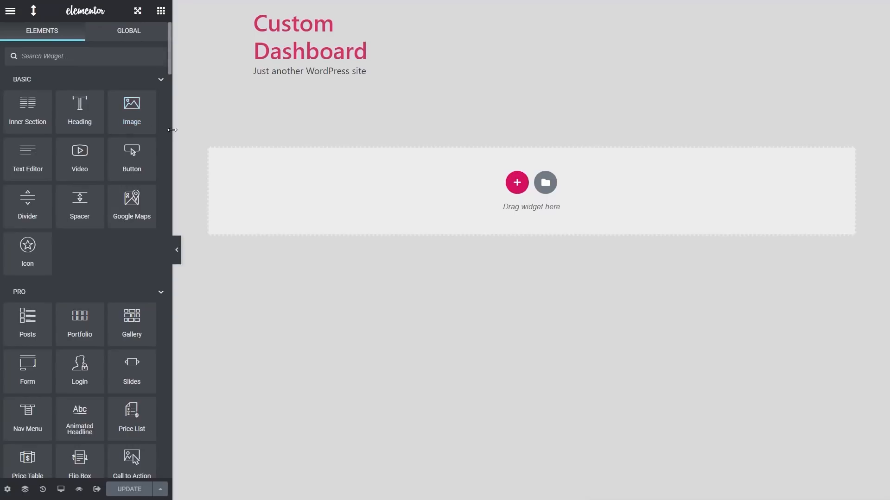
Widen the widget panel to five columns, then narrow it back to three columns of widgets.
{"action": "left_click_drag", "start_coordinate": [173, 130], "coordinate": [271, 132]}
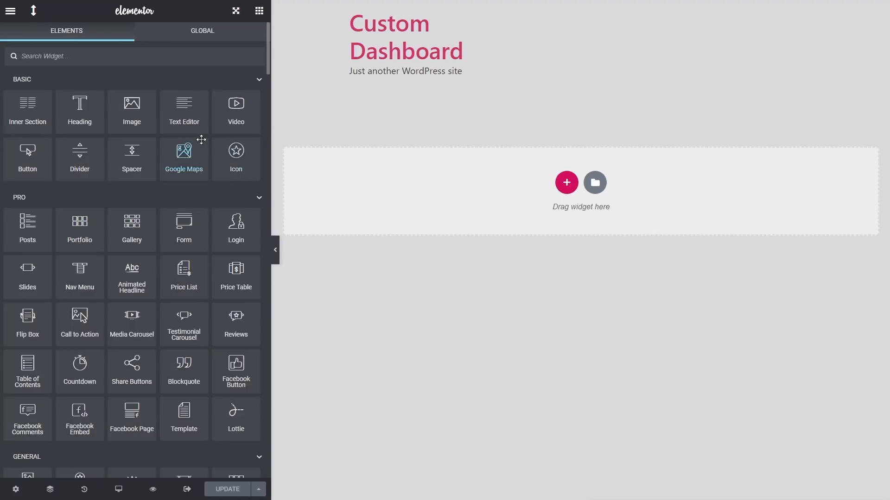
{"action": "left_click_drag", "start_coordinate": [270, 174], "coordinate": [146, 178]}
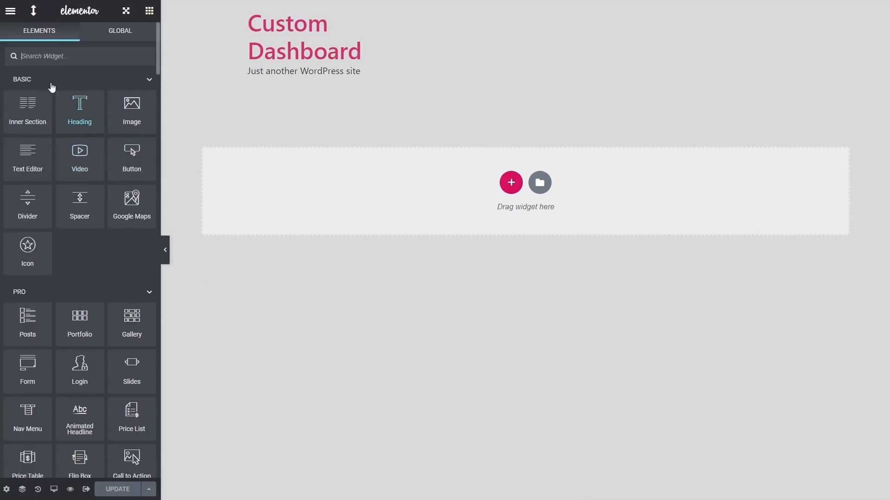
Collapse the Basic, Pro and General widget categories one by one.
{"action": "left_click", "coordinate": [24, 79]}
{"action": "left_click", "coordinate": [52, 102]}
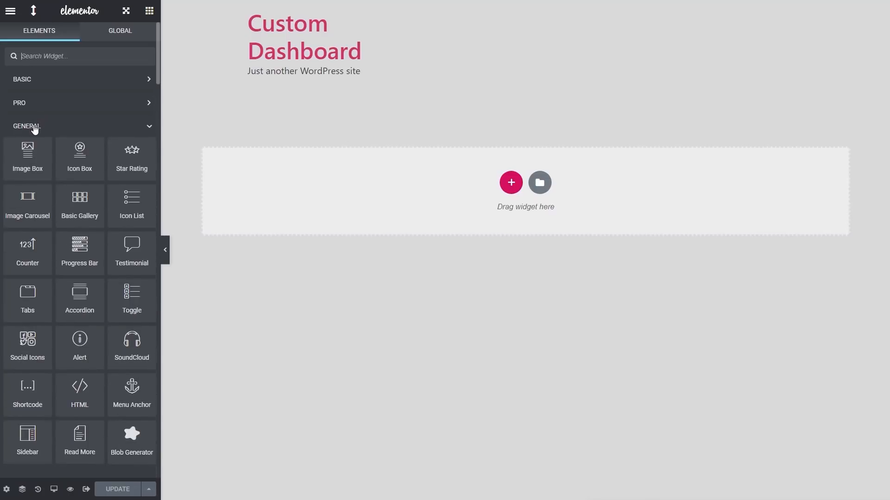
{"action": "left_click", "coordinate": [35, 127]}
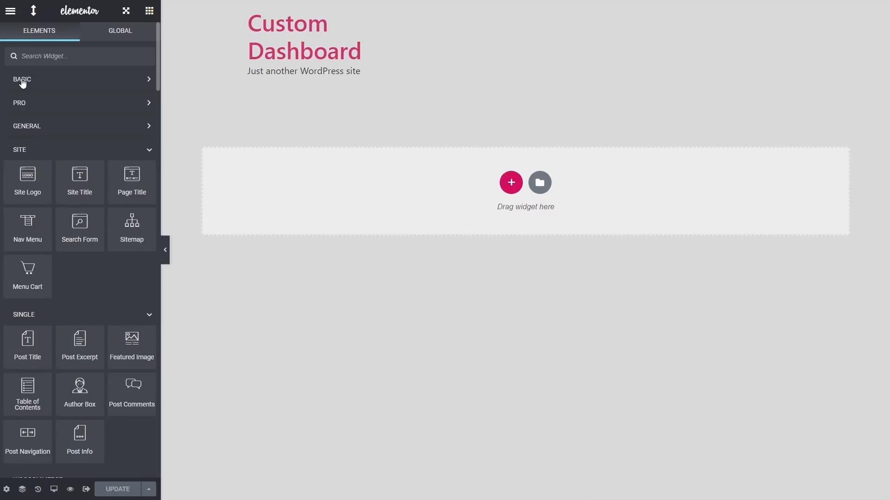
Collapse all widget categories at once, then expand them all again and look through the list.
{"action": "left_click", "coordinate": [22, 83], "text": "ctrl"}
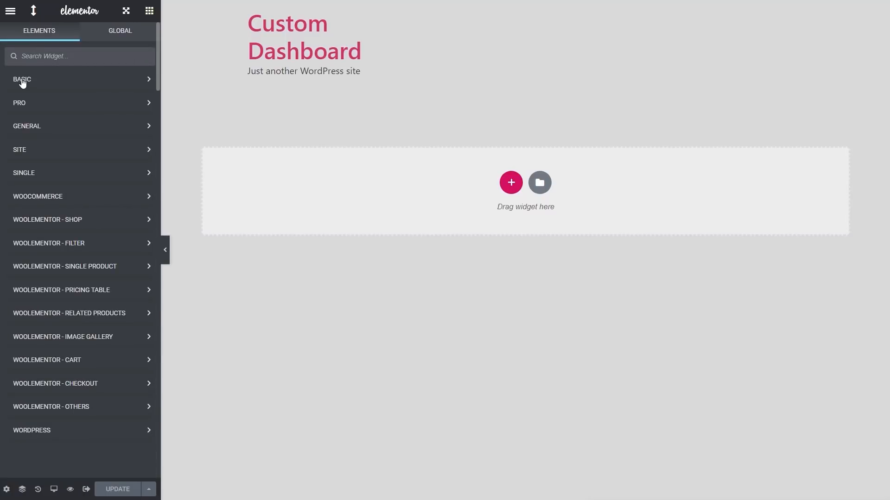
{"action": "left_click", "coordinate": [23, 83]}
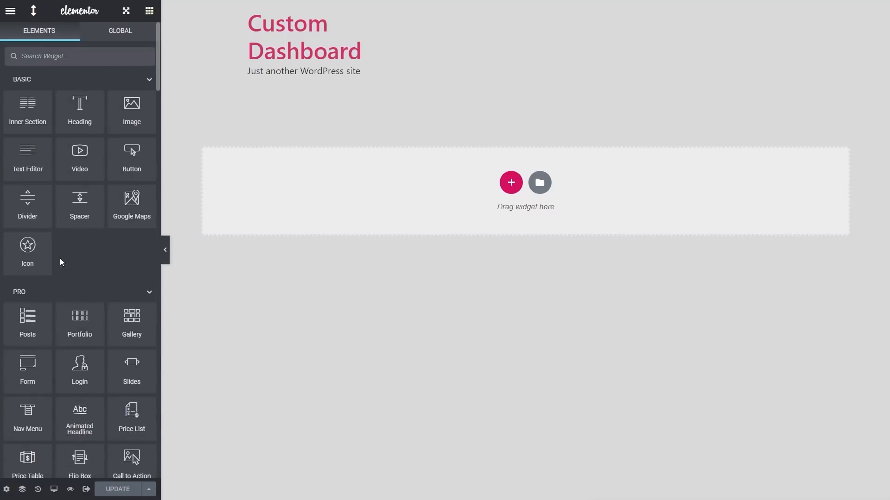
{"action": "scroll", "coordinate": [60, 258], "scroll_direction": "down", "scroll_amount": 15}
{"action": "scroll", "coordinate": [60, 259], "scroll_direction": "down", "scroll_amount": 6}
{"action": "scroll", "coordinate": [60, 259], "scroll_direction": "up", "scroll_amount": 20}
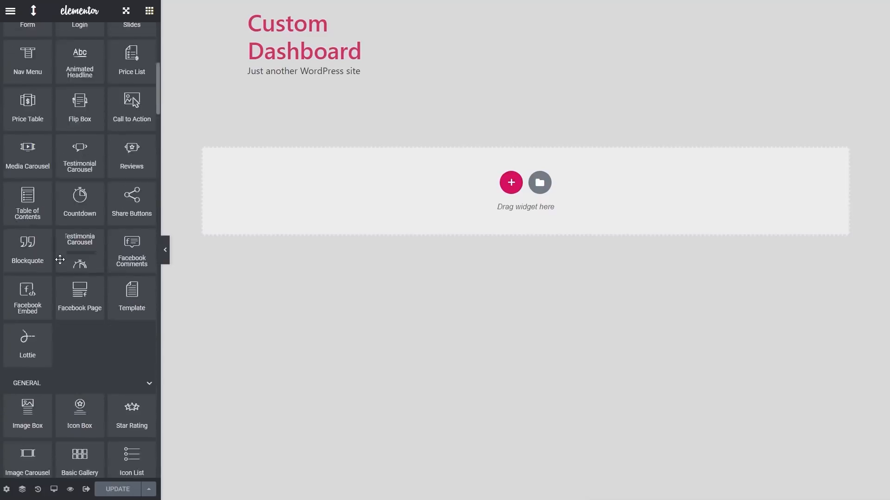
Collapse every widget category at once, briefly expanding General and collapsing it again.
{"action": "left_click", "coordinate": [22, 83], "text": "ctrl"}
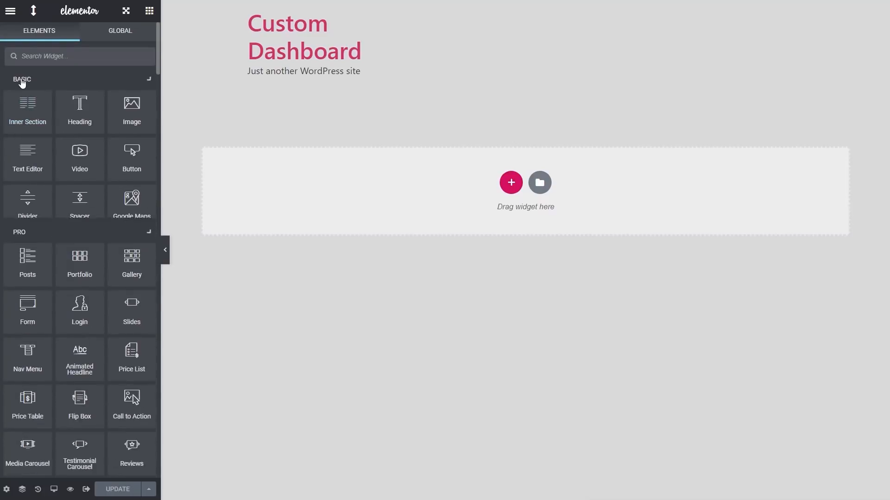
{"action": "left_click", "coordinate": [144, 130]}
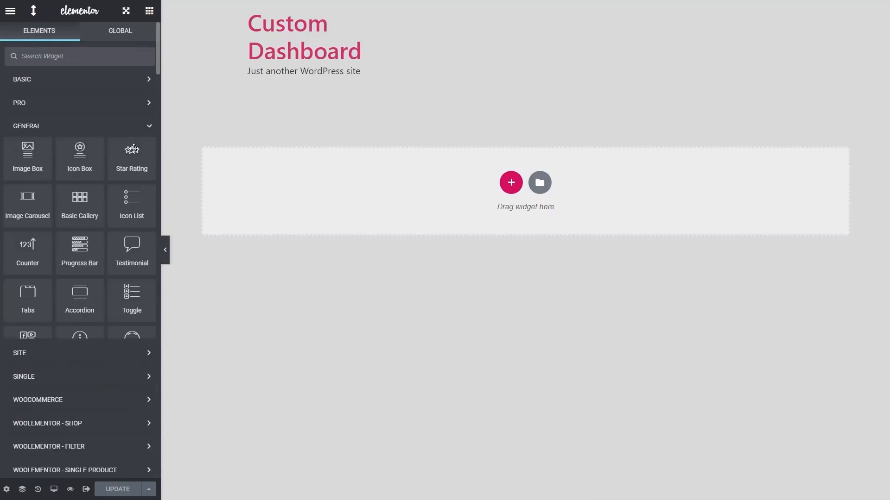
{"action": "left_click", "coordinate": [113, 130]}
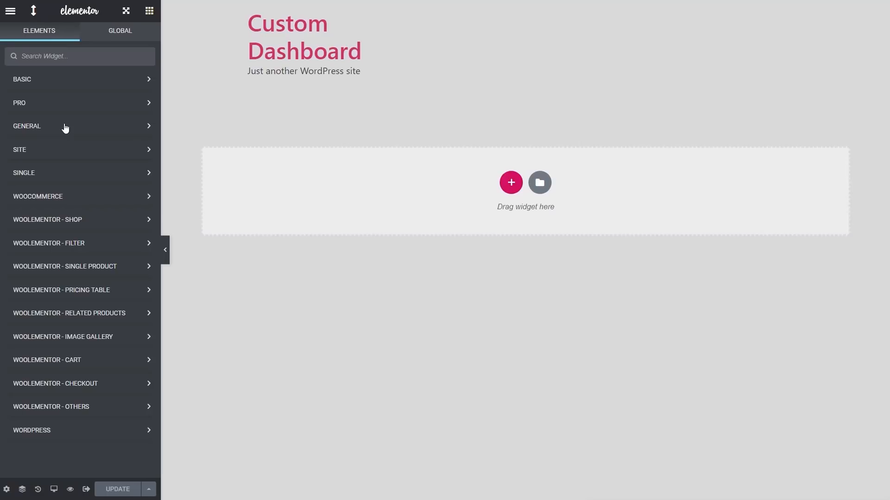
Hide the editor panel to view the full page, then show the panel again.
{"action": "left_click", "coordinate": [35, 19]}
{"action": "left_click", "coordinate": [167, 251]}
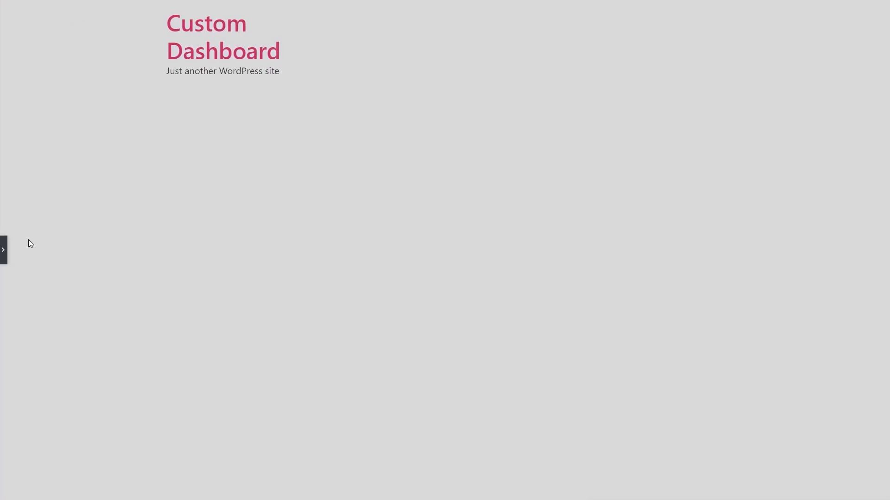
{"action": "left_click", "coordinate": [5, 255]}
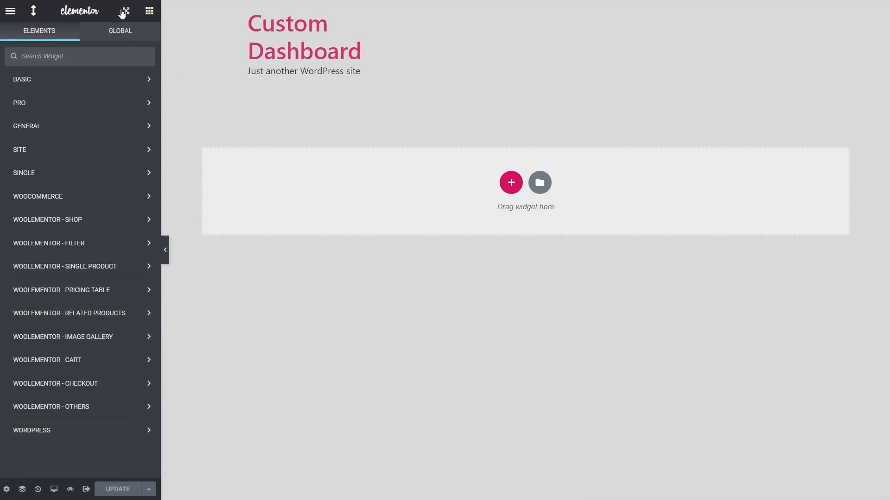
Undock the editor panel and float it in the upper-right corner of the page canvas.
{"action": "left_click_drag", "start_coordinate": [115, 18], "coordinate": [773, 161]}
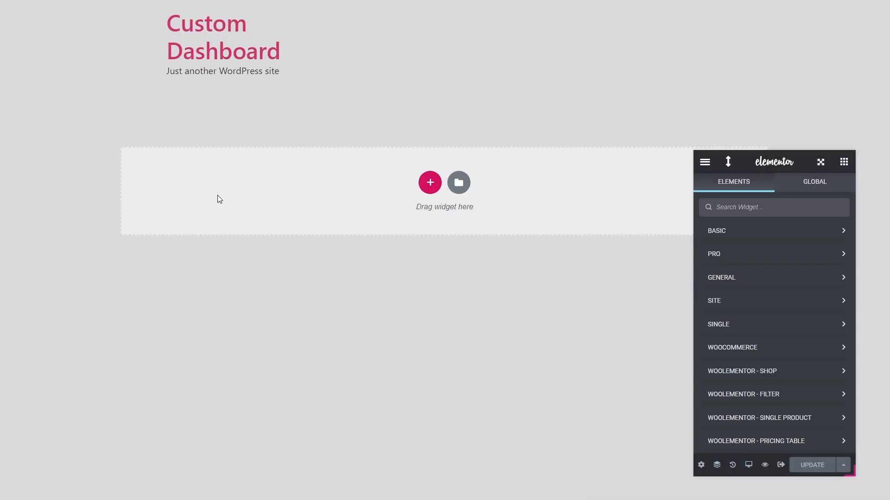
{"action": "left_click_drag", "start_coordinate": [774, 163], "coordinate": [831, 14]}
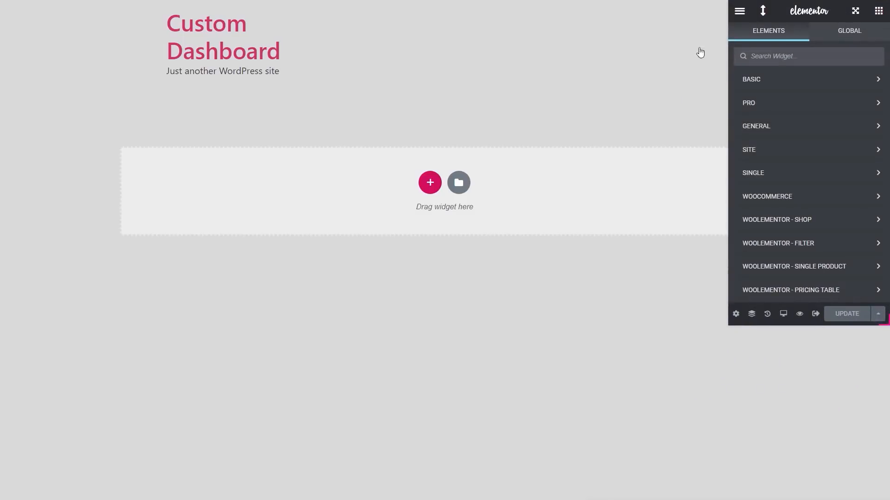
{"action": "left_click_drag", "start_coordinate": [804, 13], "coordinate": [824, 14]}
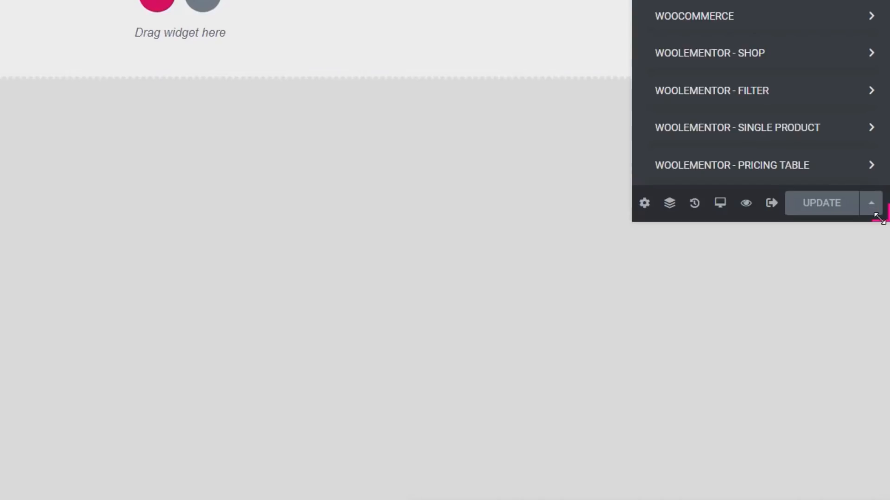
Lengthen the floating editor panel until every widget category fits, then dock it back in its original place.
{"action": "left_click_drag", "start_coordinate": [760, 0], "coordinate": [681, 36]}
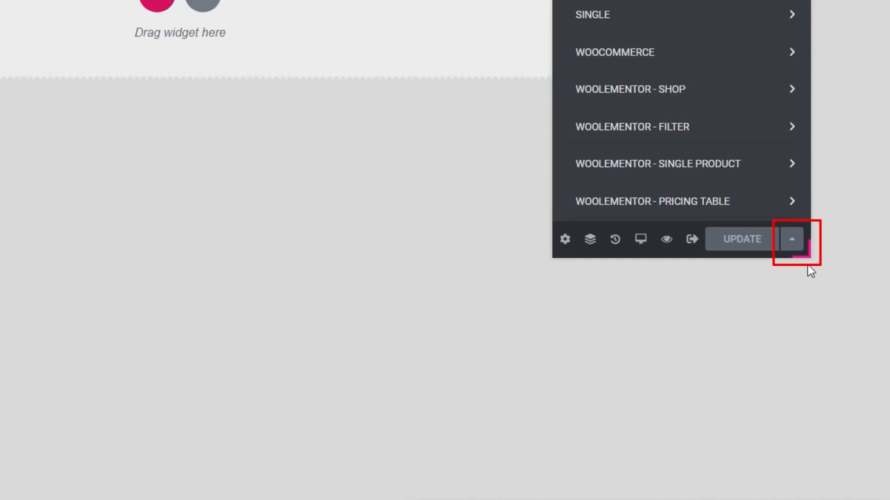
{"action": "left_click_drag", "start_coordinate": [810, 271], "coordinate": [842, 499]}
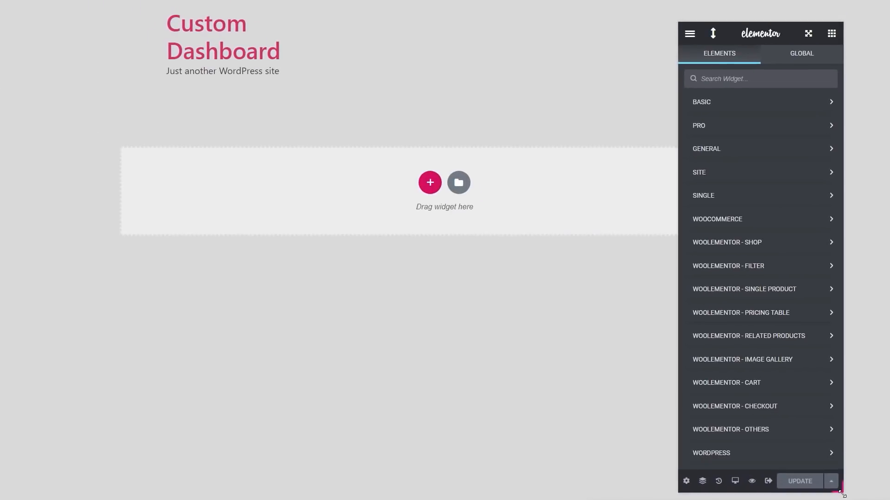
{"action": "left_click_drag", "start_coordinate": [752, 36], "coordinate": [808, 18]}
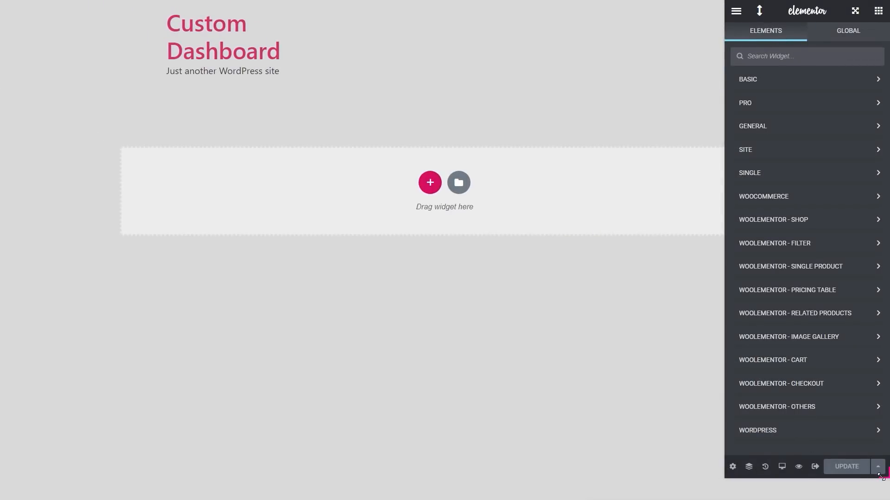
{"action": "left_click_drag", "start_coordinate": [809, 11], "coordinate": [81, 37]}
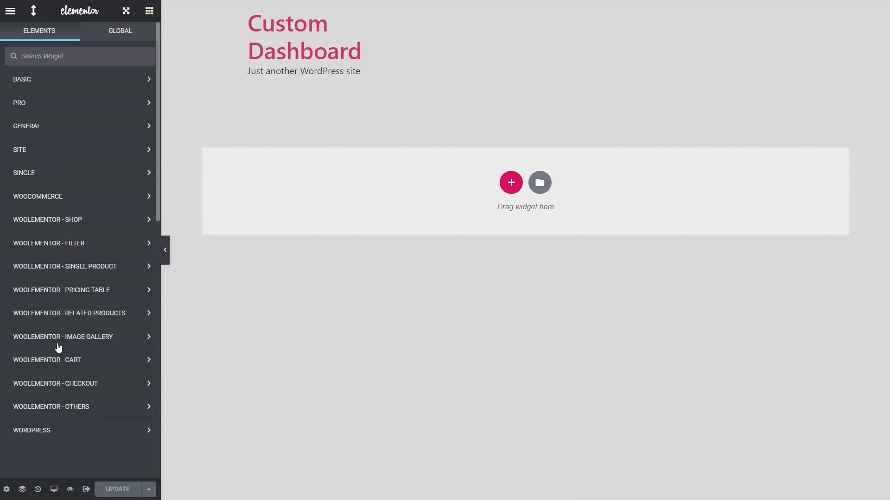
Open the FEP Settings of the editor.
{"action": "left_click", "coordinate": [10, 11]}
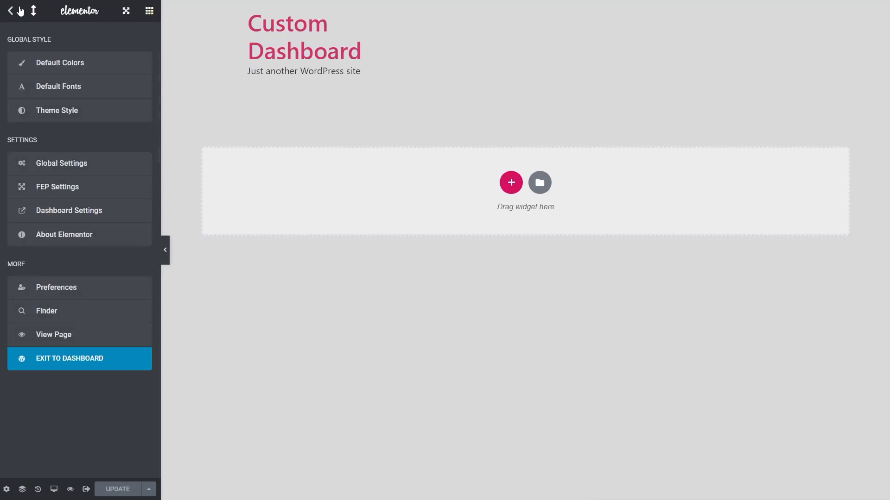
{"action": "left_click", "coordinate": [59, 191]}
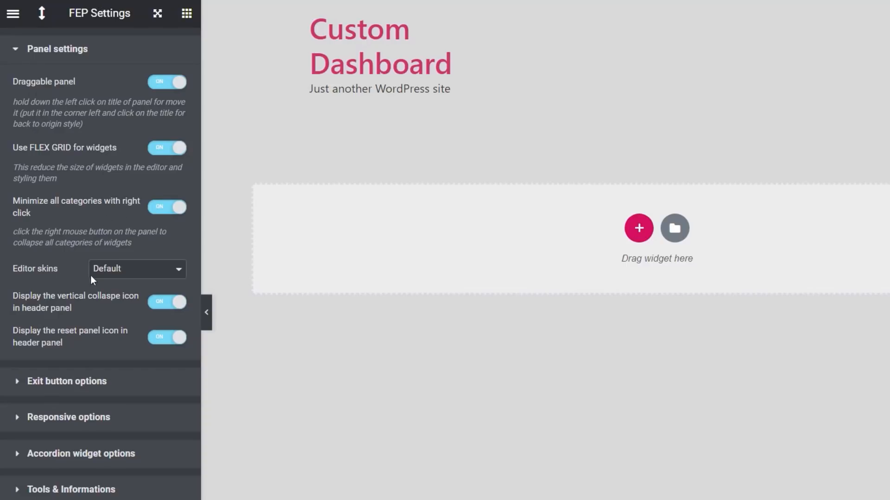
Try the Dark Pink and Dark Orange editor skins, then restore the Default skin.
{"action": "left_click", "coordinate": [145, 274]}
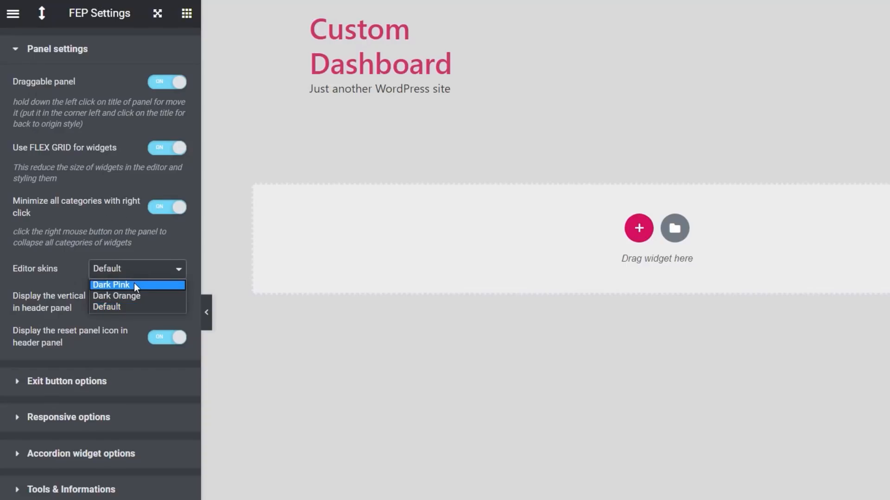
{"action": "left_click", "coordinate": [134, 284]}
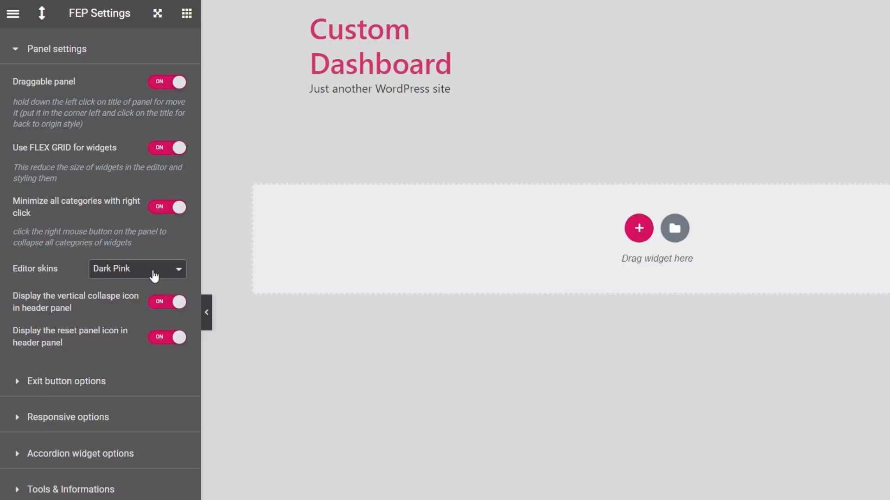
{"action": "left_click", "coordinate": [154, 276]}
{"action": "left_click", "coordinate": [129, 293]}
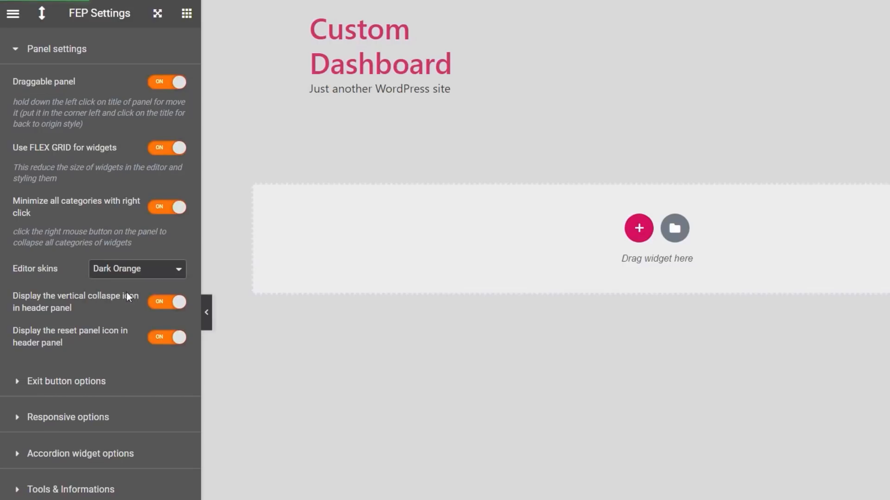
{"action": "left_click", "coordinate": [155, 274]}
{"action": "left_click", "coordinate": [117, 305]}
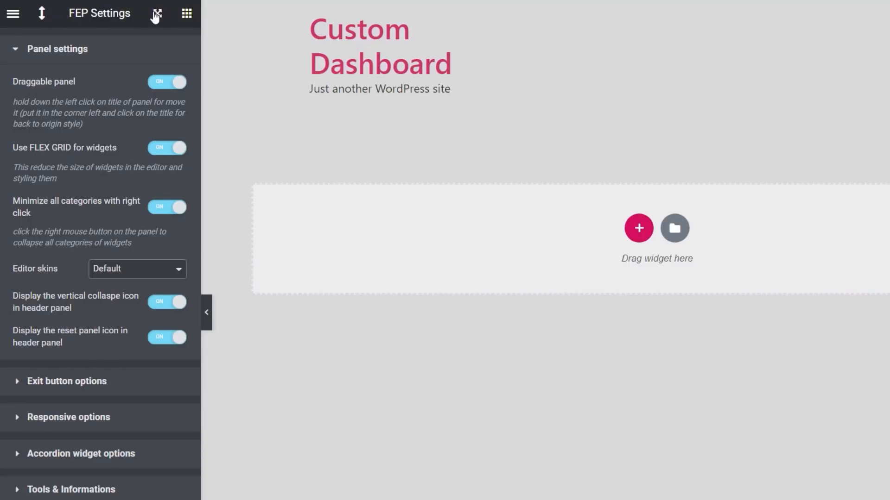
Turn off the vertical collapse icon and the reset panel icon in the header panel, then turn both on again.
{"action": "left_click", "coordinate": [155, 303]}
{"action": "left_click", "coordinate": [153, 338]}
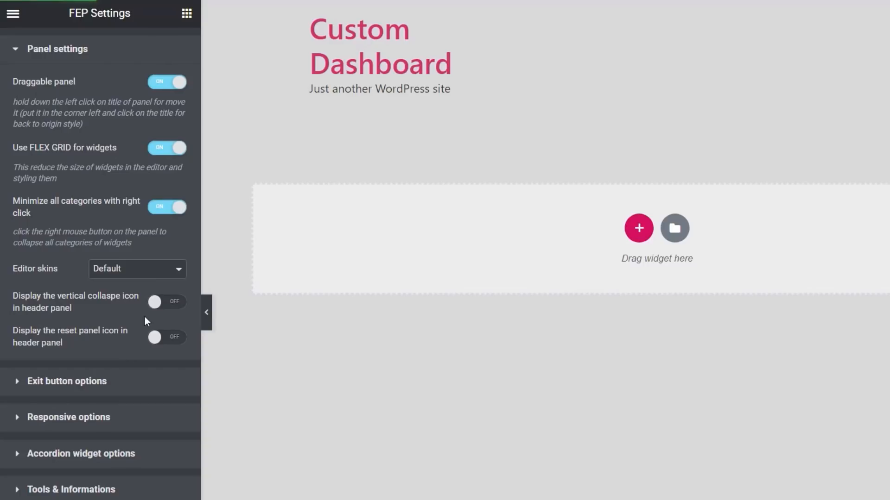
{"action": "left_click", "coordinate": [173, 304]}
{"action": "left_click", "coordinate": [173, 338]}
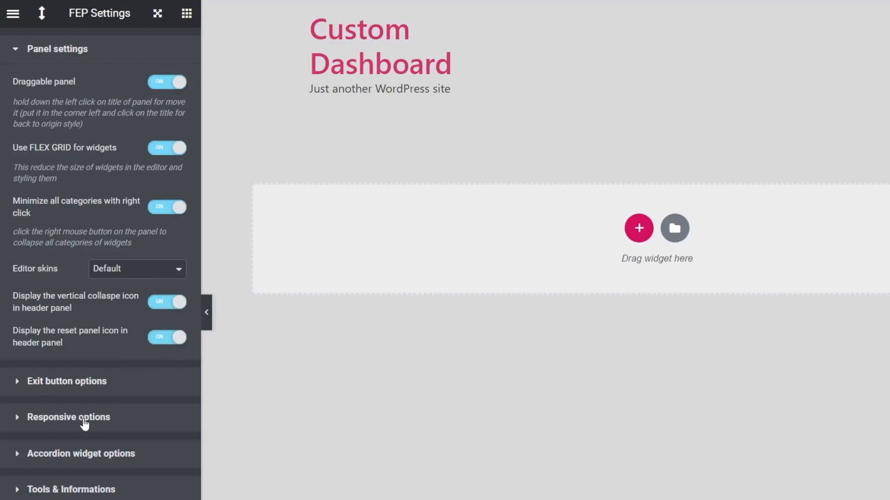
Look over the exit point choices in Exit button options, then turn the footer exit icon off and on again.
{"action": "left_click", "coordinate": [50, 394]}
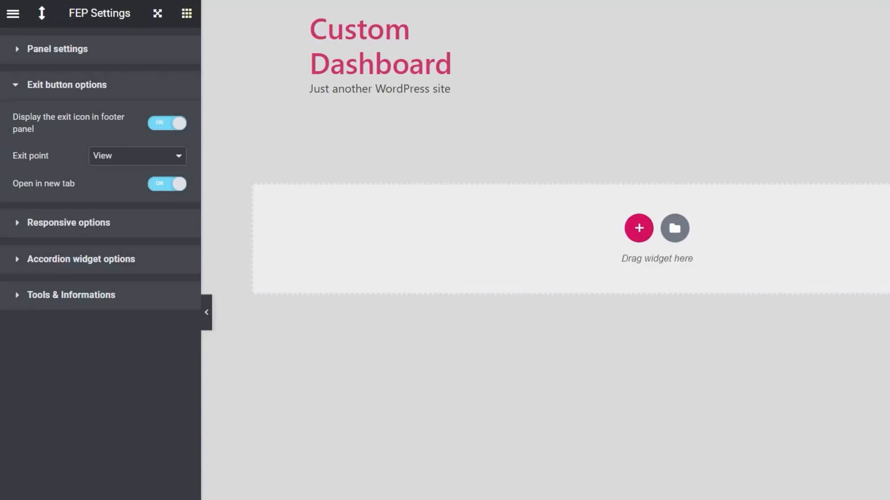
{"action": "left_click", "coordinate": [122, 163]}
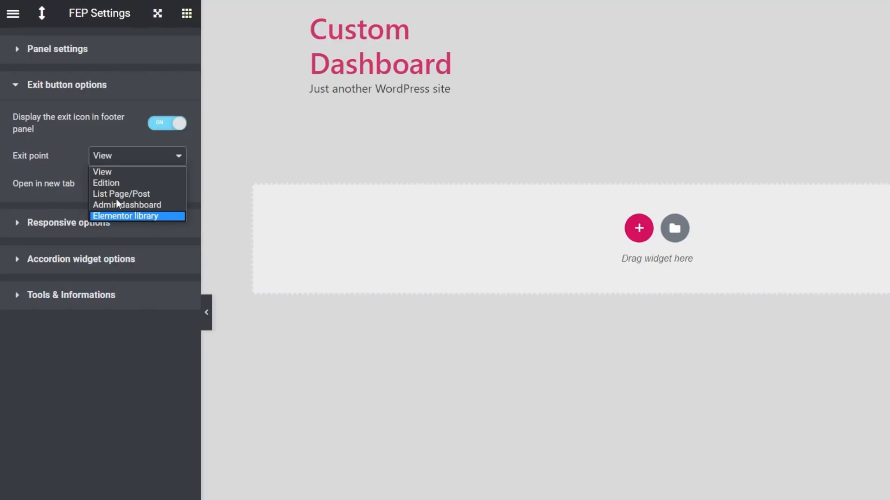
{"action": "left_click", "coordinate": [79, 126]}
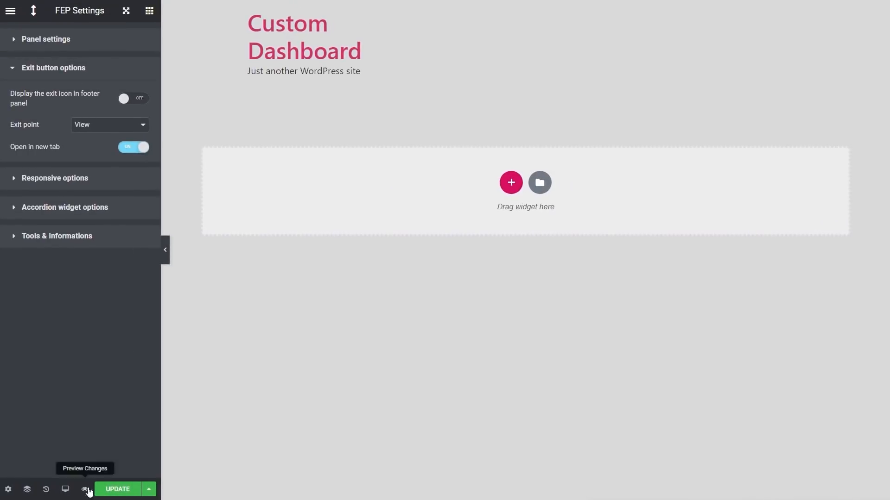
{"action": "left_click", "coordinate": [137, 99]}
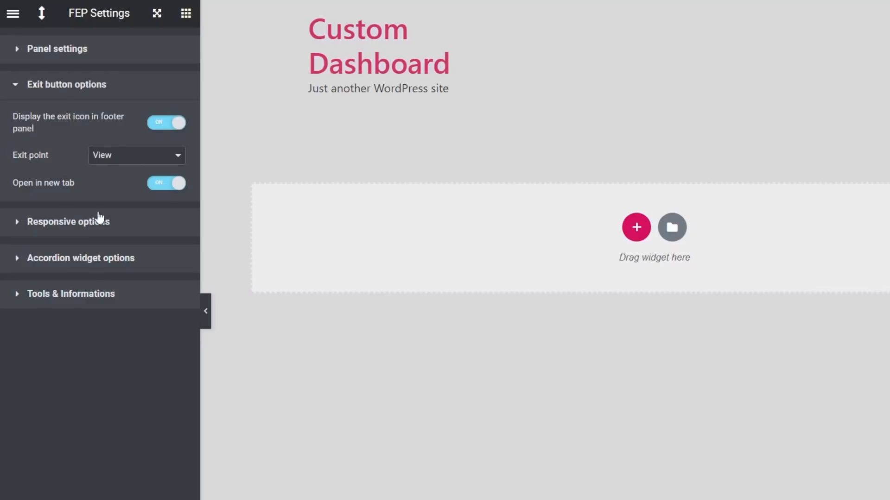
Go through the responsive and accordion widget options, then reset the panel position and size under Tools & Informations.
{"action": "left_click", "coordinate": [69, 227]}
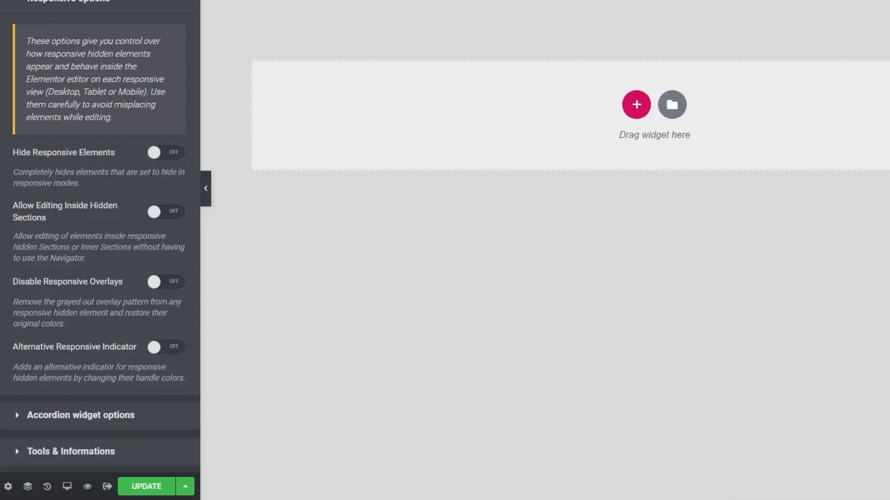
{"action": "left_click", "coordinate": [93, 416]}
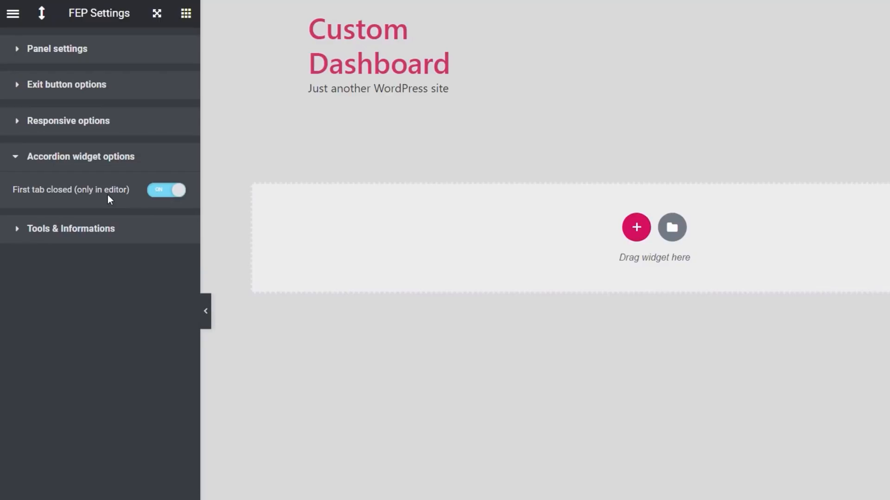
{"action": "left_click", "coordinate": [90, 238]}
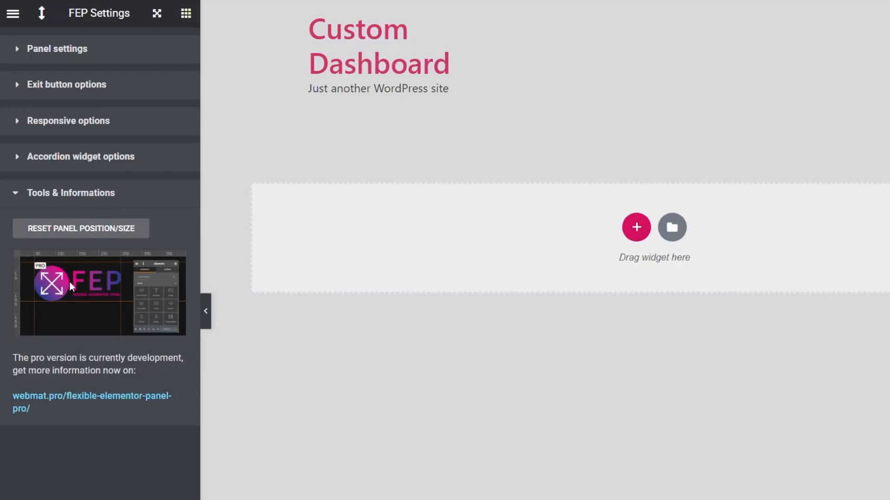
{"action": "left_click", "coordinate": [60, 232]}
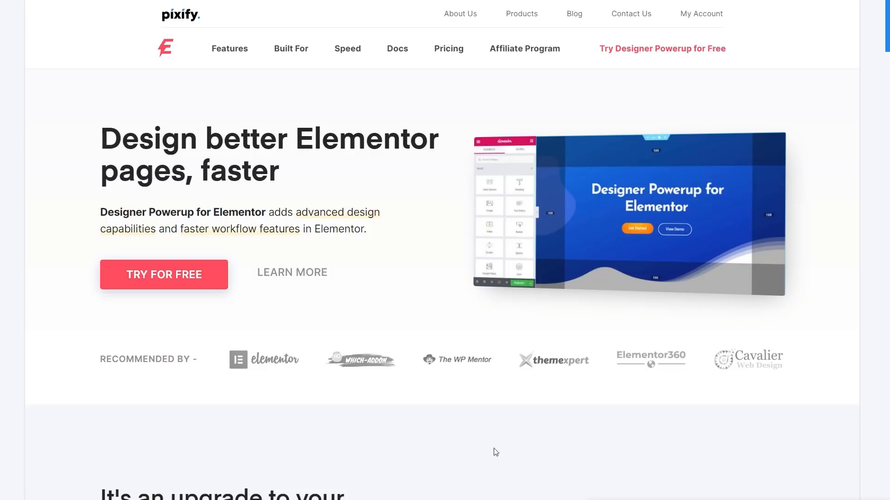
Examine the Designer Powerup for Elementor product page, covering Faster Prototyping, Modern Elements and the additional design features.
{"action": "scroll", "coordinate": [425, 325], "scroll_direction": "down", "scroll_amount": 1}
{"action": "scroll", "coordinate": [425, 326], "scroll_direction": "down", "scroll_amount": 10}
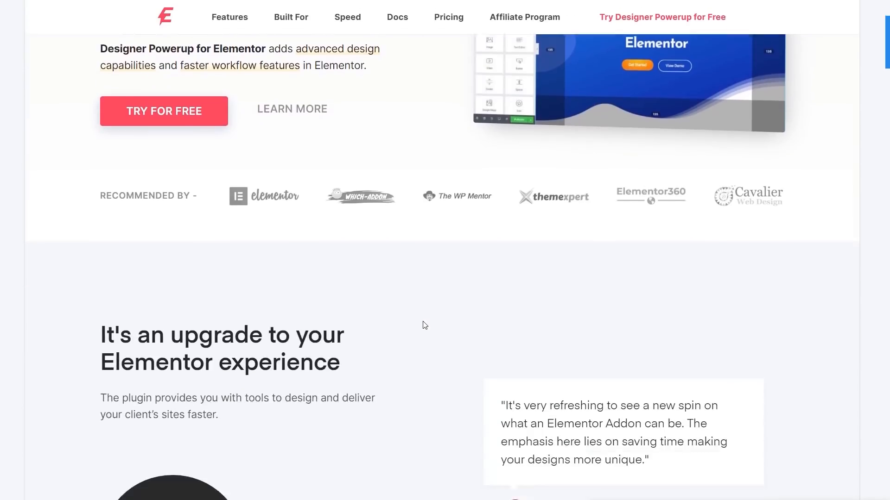
{"action": "scroll", "coordinate": [465, 324], "scroll_direction": "up", "scroll_amount": 1}
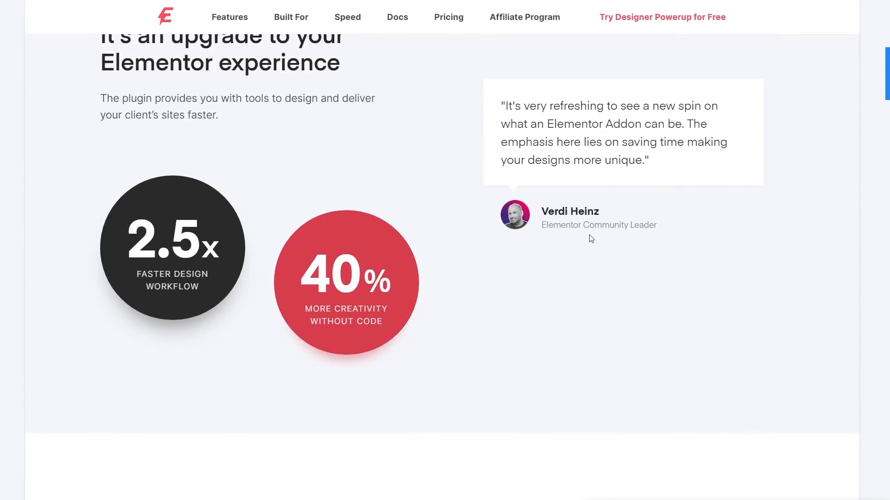
{"action": "scroll", "coordinate": [496, 330], "scroll_direction": "down", "scroll_amount": 10}
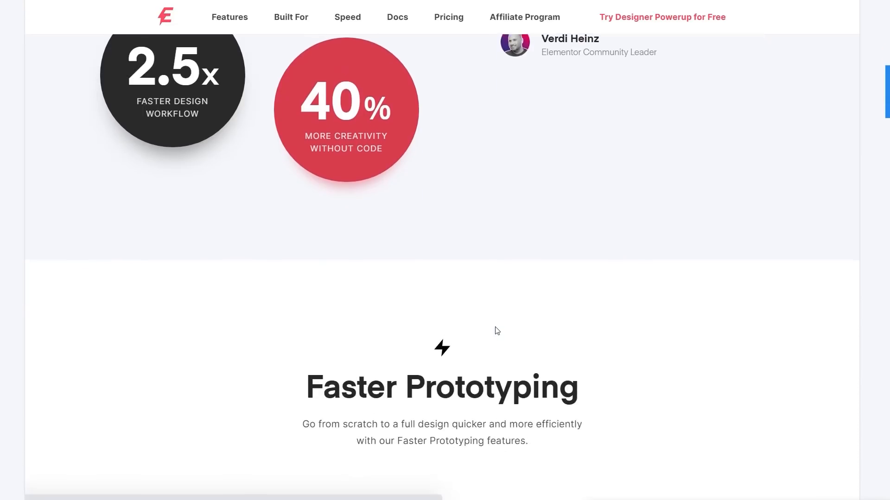
{"action": "scroll", "coordinate": [610, 327], "scroll_direction": "down", "scroll_amount": 4}
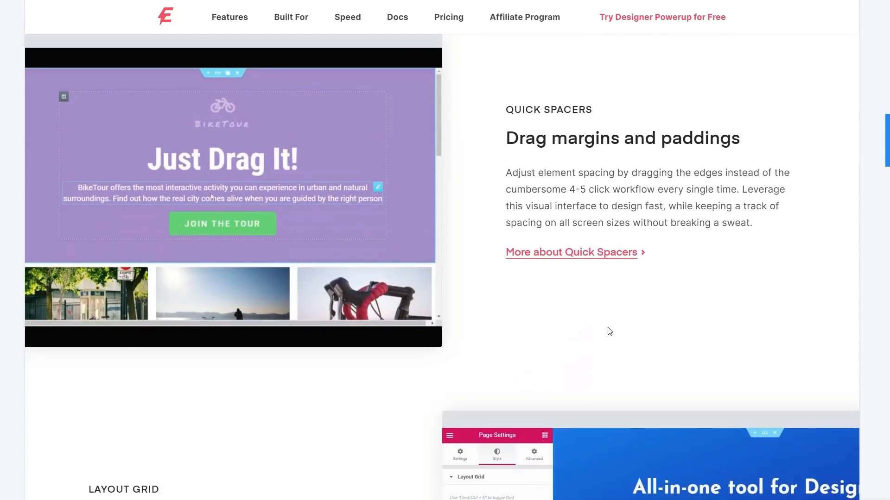
{"action": "scroll", "coordinate": [404, 391], "scroll_direction": "down", "scroll_amount": 7}
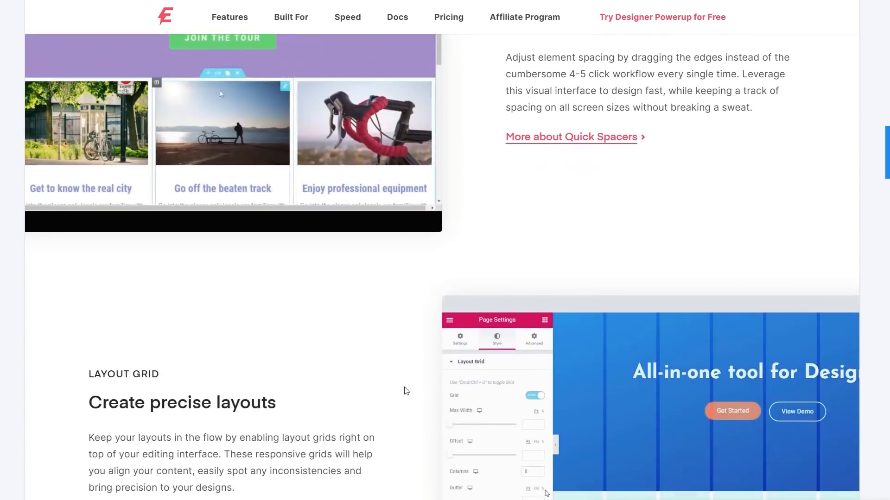
{"action": "scroll", "coordinate": [404, 391], "scroll_direction": "down", "scroll_amount": 2}
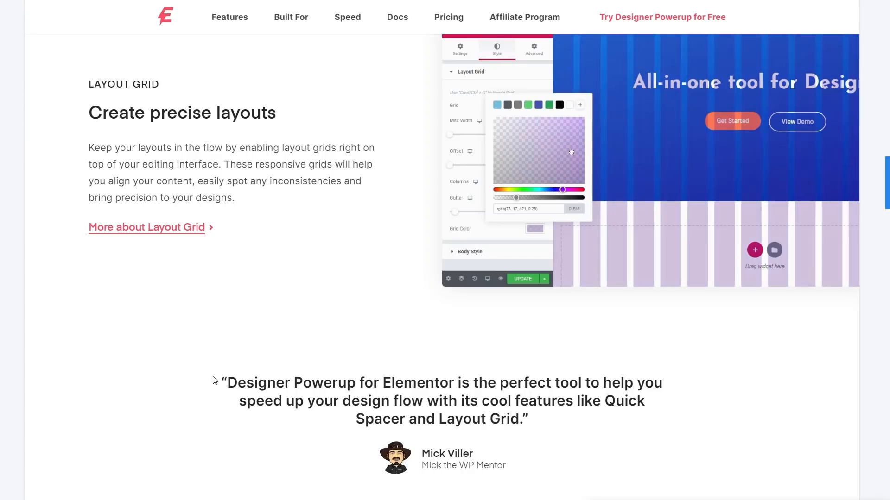
{"action": "scroll", "coordinate": [215, 380], "scroll_direction": "down", "scroll_amount": 3}
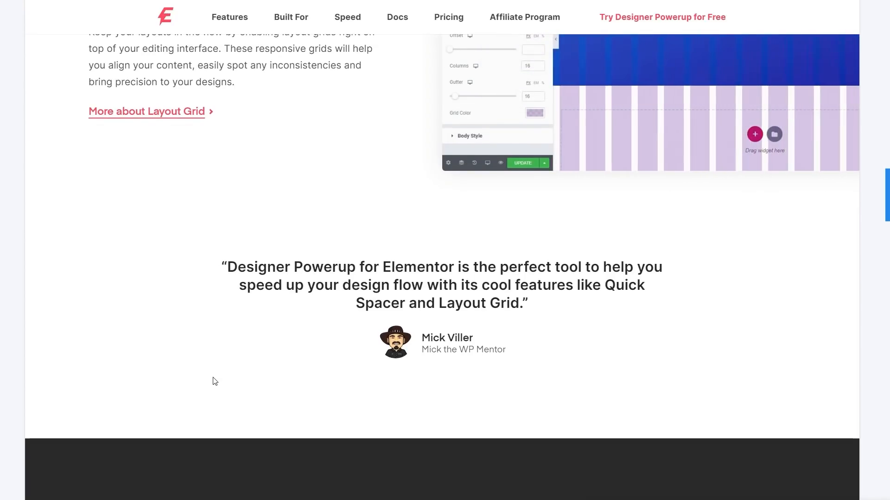
{"action": "scroll", "coordinate": [215, 381], "scroll_direction": "down", "scroll_amount": 5}
{"action": "scroll", "coordinate": [213, 378], "scroll_direction": "down", "scroll_amount": 3}
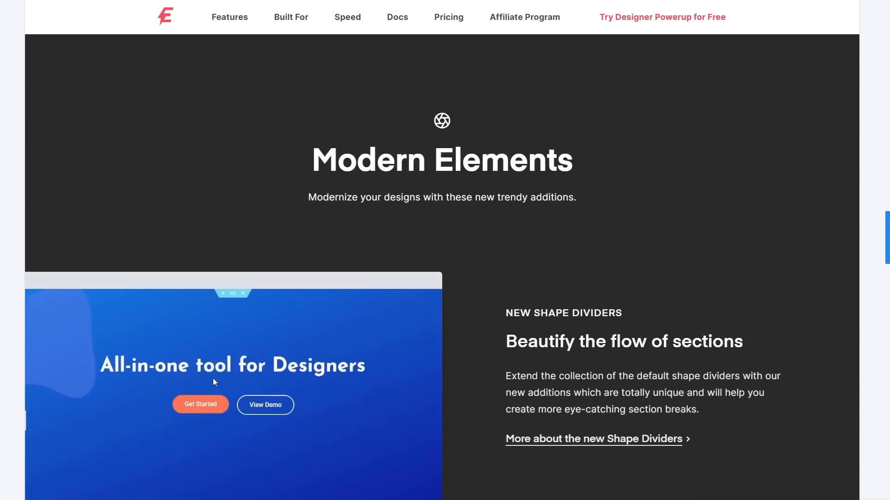
{"action": "scroll", "coordinate": [211, 380], "scroll_direction": "down", "scroll_amount": 4}
{"action": "scroll", "coordinate": [211, 380], "scroll_direction": "down", "scroll_amount": 7}
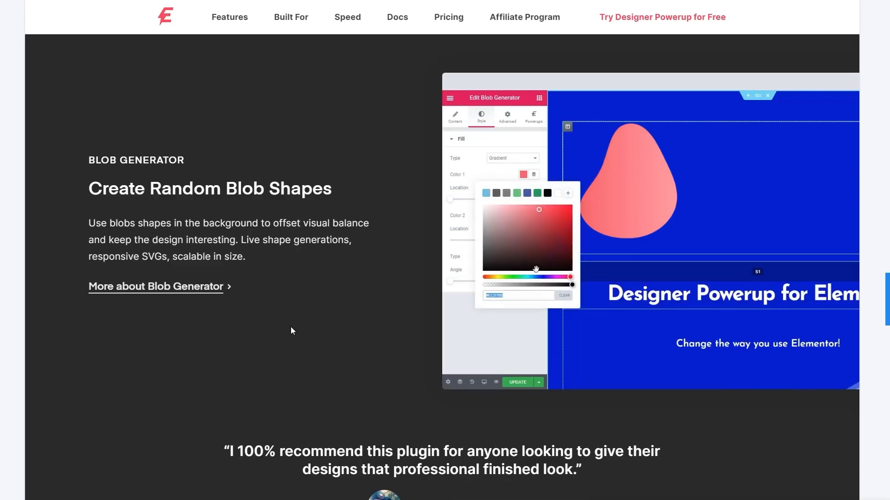
{"action": "scroll", "coordinate": [289, 274], "scroll_direction": "down", "scroll_amount": 5}
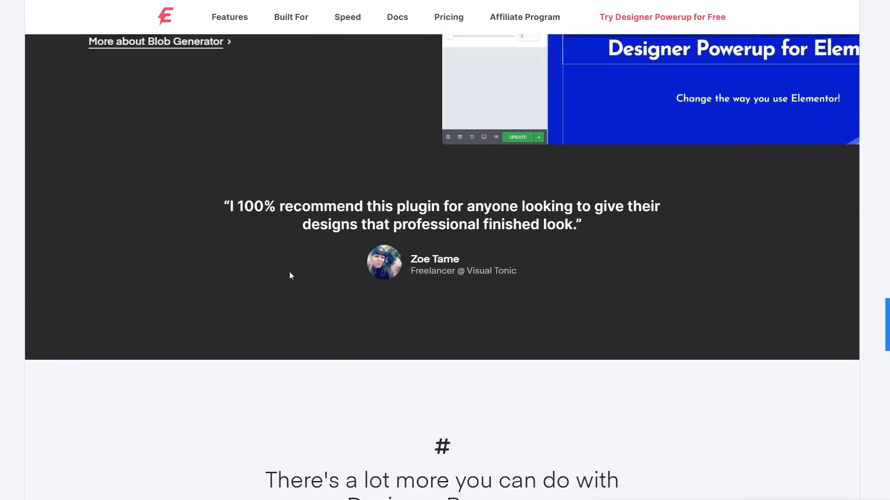
{"action": "scroll", "coordinate": [290, 275], "scroll_direction": "down", "scroll_amount": 10}
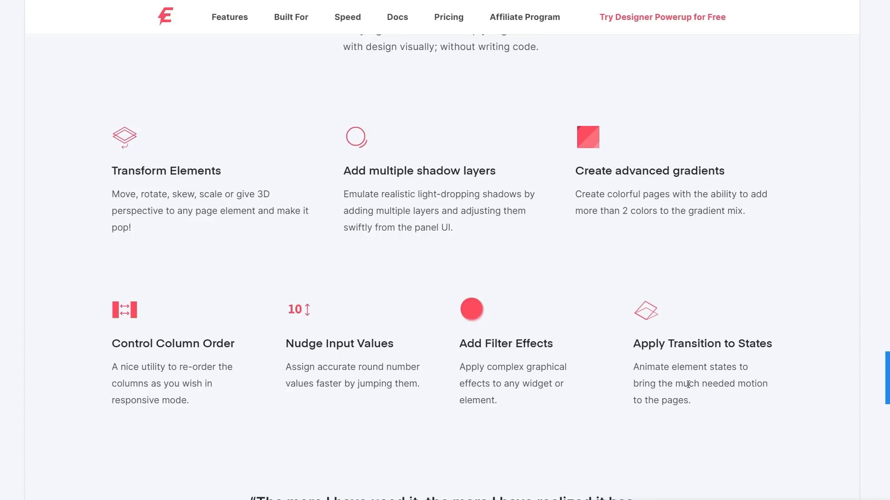
{"action": "scroll", "coordinate": [731, 386], "scroll_direction": "down", "scroll_amount": 3}
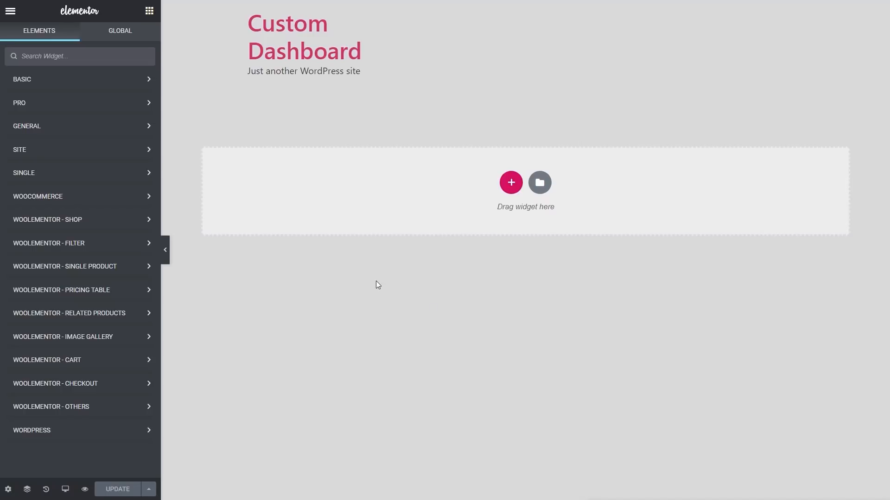
Add a three-column section to the page and pull its bottom padding out to 92 px on the canvas.
{"action": "left_click", "coordinate": [511, 183]}
{"action": "left_click", "coordinate": [495, 222]}
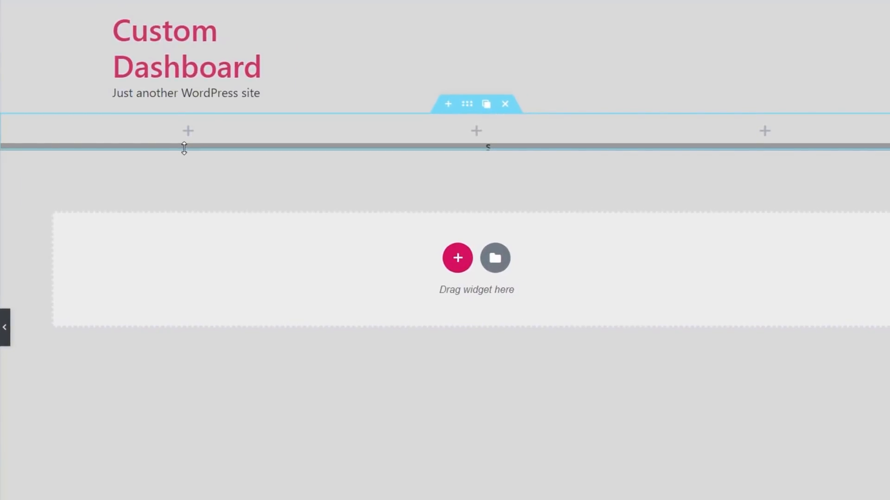
{"action": "left_click_drag", "start_coordinate": [184, 148], "coordinate": [190, 218]}
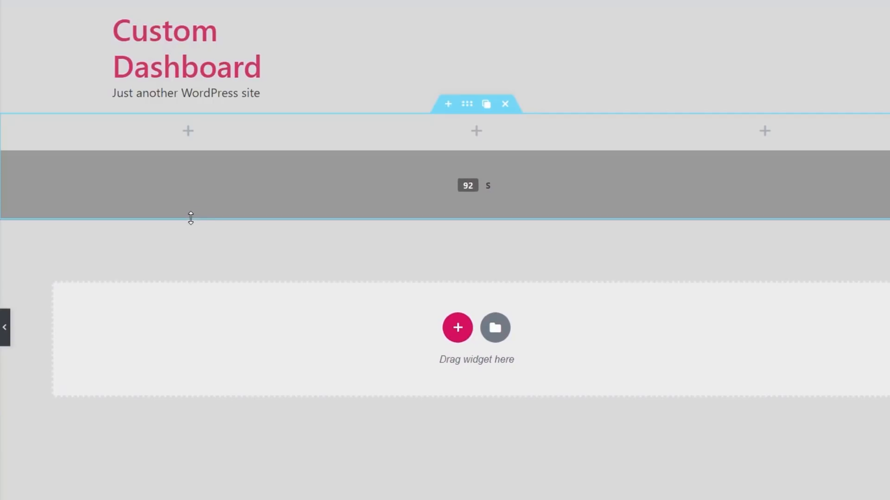
With the section's Advanced settings open, reduce its bottom padding to 6 px on the canvas and set its top and bottom margins to 16 px.
{"action": "left_click", "coordinate": [465, 188]}
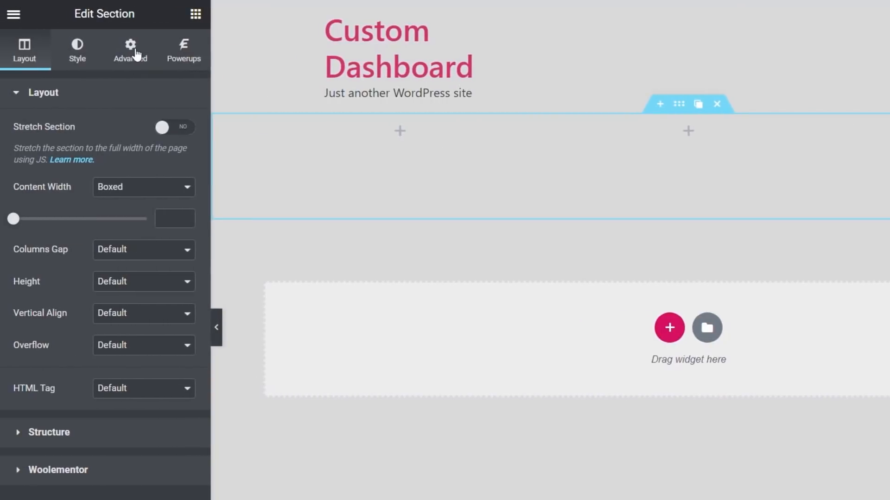
{"action": "left_click", "coordinate": [131, 51]}
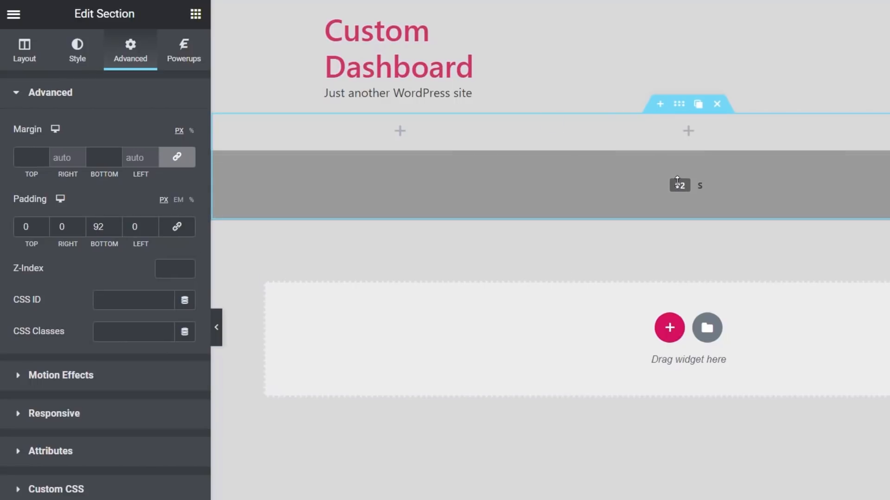
{"action": "left_click_drag", "start_coordinate": [649, 206], "coordinate": [651, 186]}
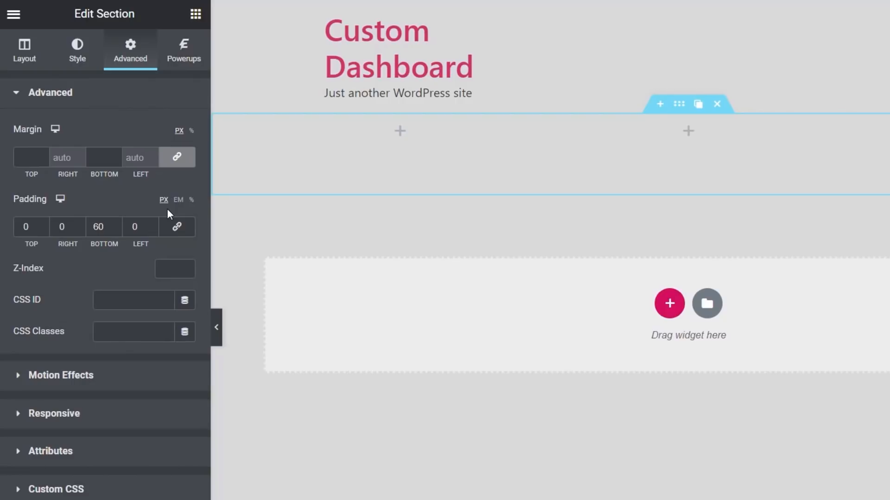
{"action": "left_click_drag", "start_coordinate": [416, 187], "coordinate": [418, 192]}
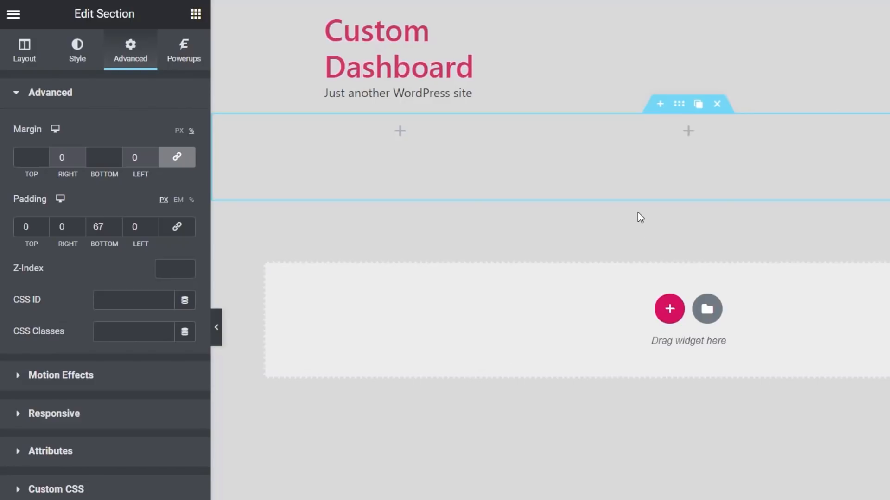
{"action": "left_click_drag", "start_coordinate": [633, 198], "coordinate": [633, 154]}
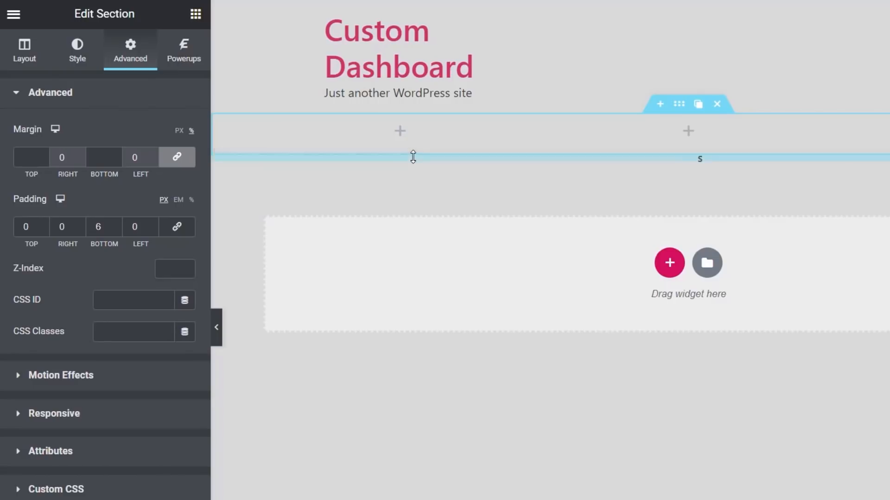
{"action": "mouse_move", "coordinate": [413, 157]}
{"action": "left_mouse_down"}
{"action": "mouse_move", "coordinate": [417, 200]}
{"action": "mouse_move", "coordinate": [417, 155]}
{"action": "mouse_move", "coordinate": [418, 168]}
{"action": "mouse_move", "coordinate": [428, 166]}
{"action": "left_mouse_up"}
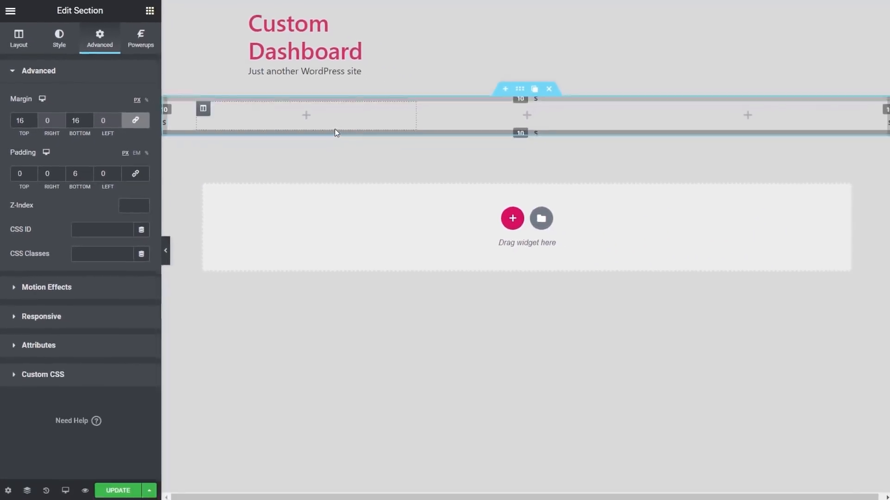
Try 72 px padding around the section and a 50 px margin around the middle column, undoing both and the earlier bottom padding.
{"action": "left_click_drag", "start_coordinate": [334, 140], "coordinate": [331, 162]}
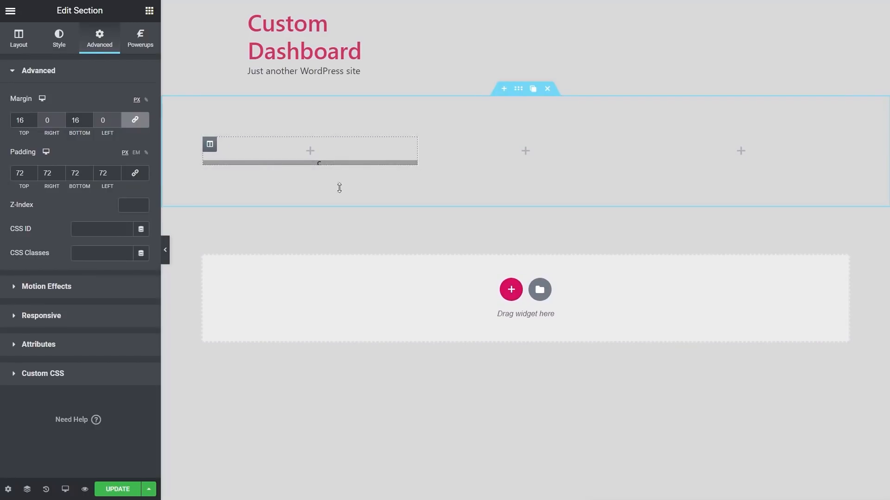
{"action": "key", "text": "ctrl+z"}
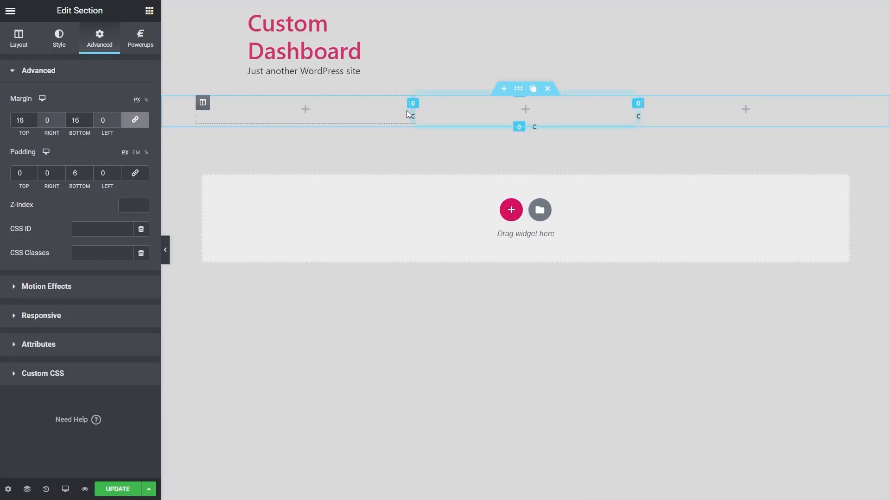
{"action": "left_click_drag", "start_coordinate": [408, 112], "coordinate": [438, 118]}
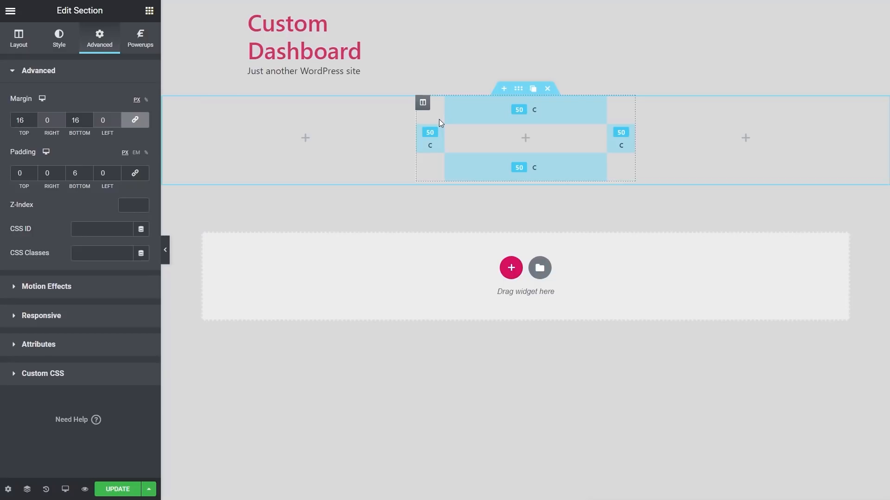
{"action": "key", "text": "ctrl+z"}
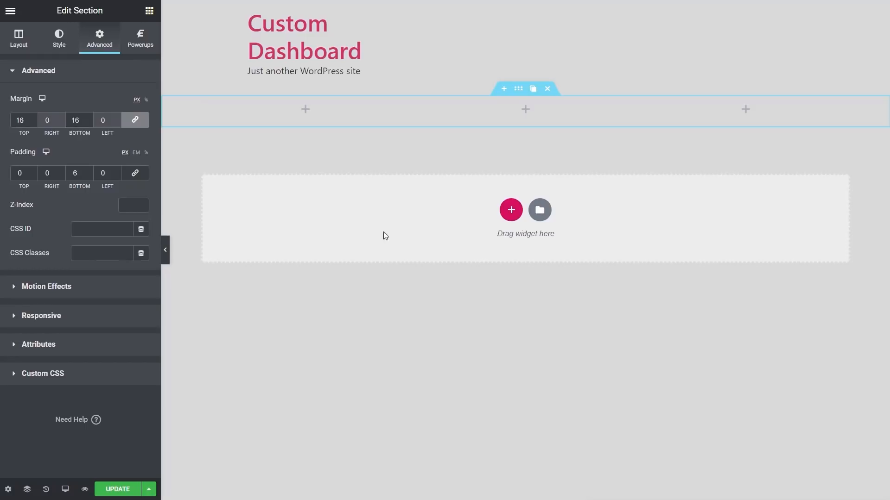
{"action": "key", "text": "ctrl+z"}
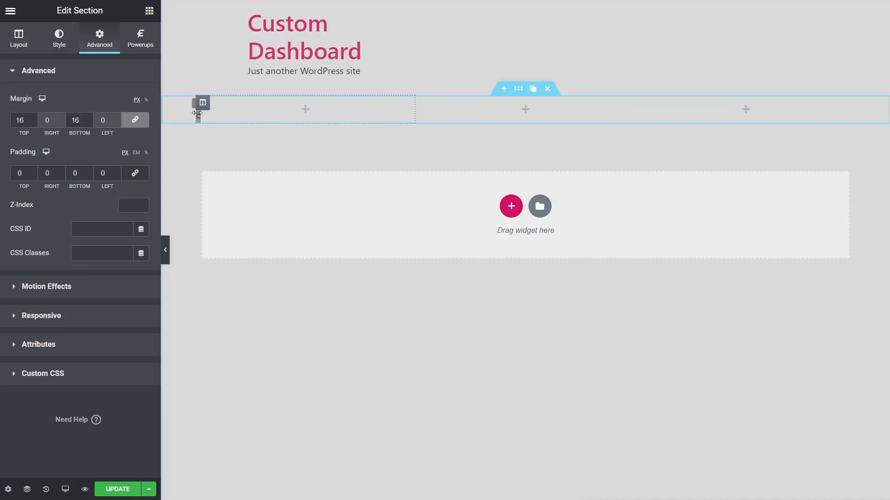
Set the section's top and bottom padding to 36 px on the canvas, then open its Powerups settings.
{"action": "mouse_move", "coordinate": [197, 113]}
{"action": "left_mouse_down"}
{"action": "mouse_move", "coordinate": [238, 114]}
{"action": "mouse_move", "coordinate": [197, 114]}
{"action": "left_mouse_up"}
{"action": "left_click_drag", "start_coordinate": [284, 99], "coordinate": [283, 120]}
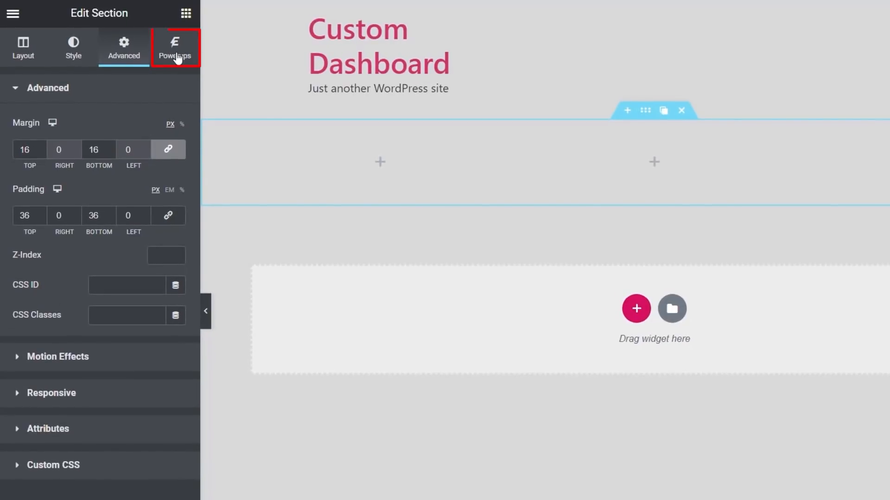
{"action": "left_click", "coordinate": [177, 58]}
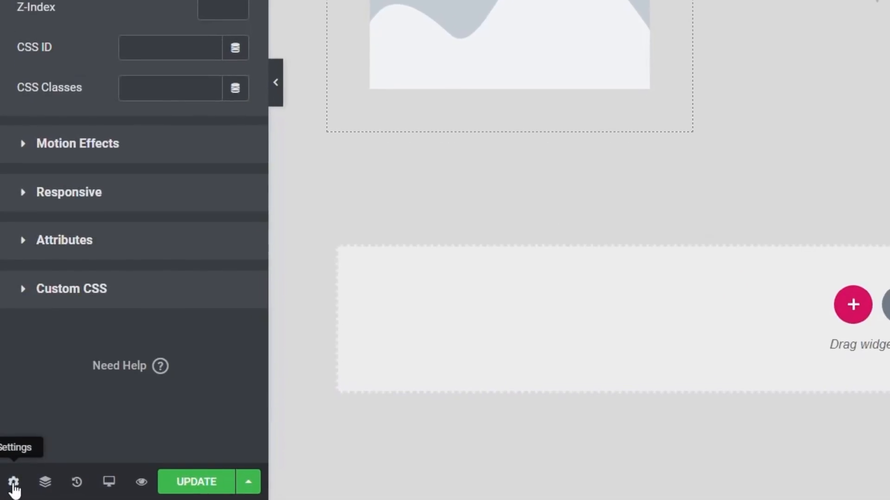
Show the layout grid in the page's style settings and set its columns to 15.
{"action": "left_click", "coordinate": [14, 483]}
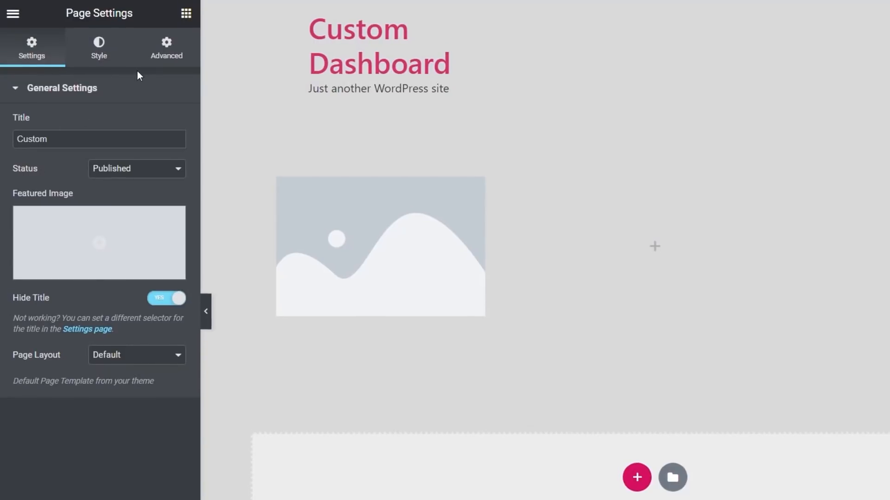
{"action": "left_click", "coordinate": [111, 59]}
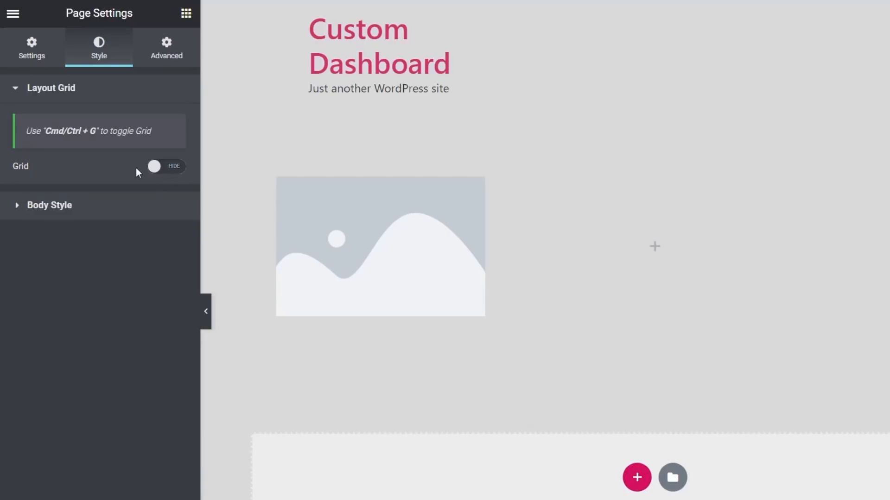
{"action": "left_click", "coordinate": [172, 170]}
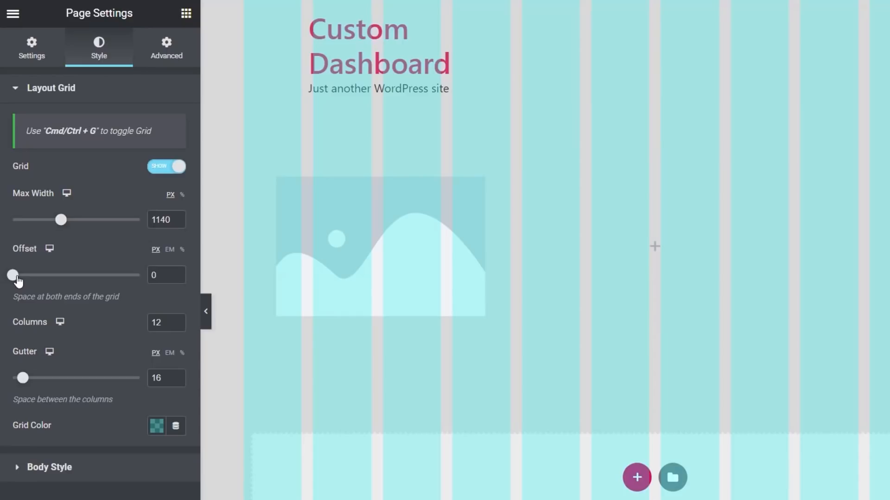
{"action": "mouse_move", "coordinate": [14, 277]}
{"action": "left_mouse_down"}
{"action": "mouse_move", "coordinate": [65, 277]}
{"action": "mouse_move", "coordinate": [13, 276]}
{"action": "left_mouse_up"}
{"action": "left_click", "coordinate": [167, 323]}
{"action": "key", "text": "BackSpace"}
{"action": "type", "text": "5"}
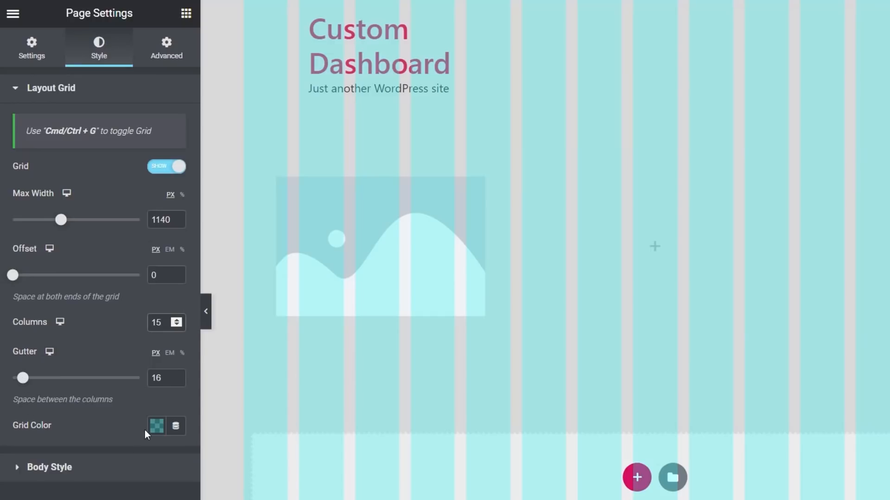
Colour the layout grid gray (122, 122, 122) with 0.03 opacity, trying the green swatches first.
{"action": "left_click", "coordinate": [156, 425]}
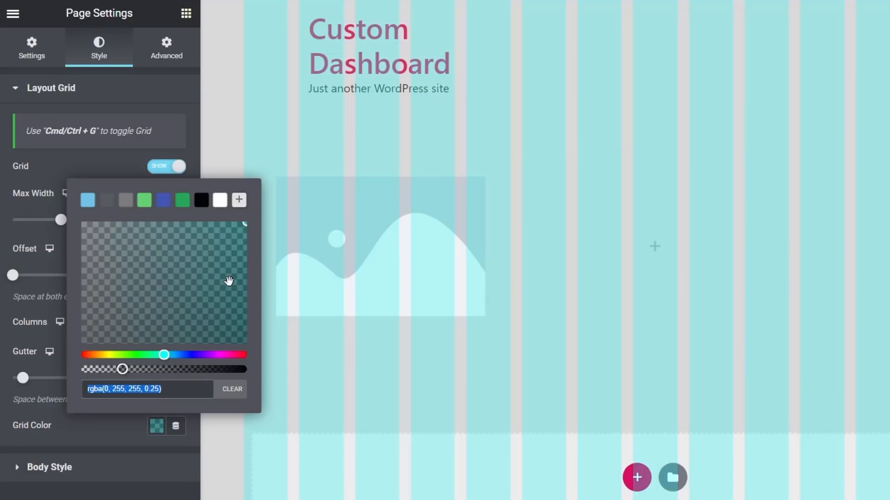
{"action": "left_click", "coordinate": [182, 201]}
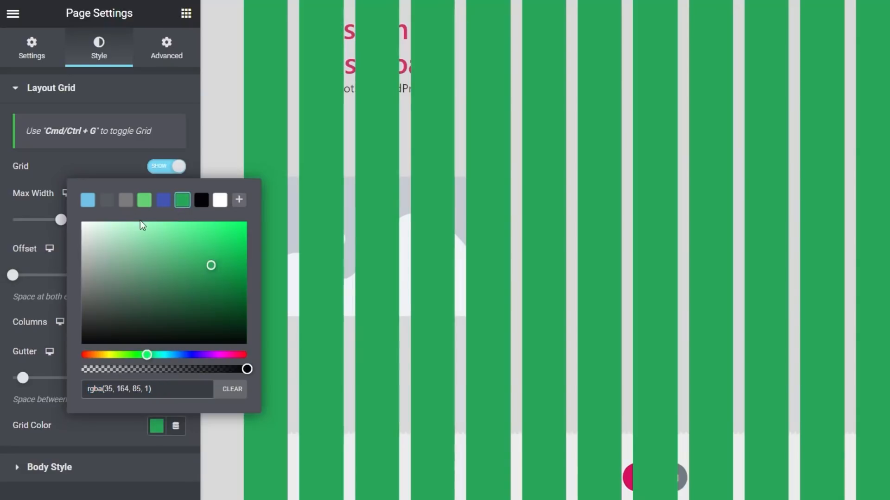
{"action": "left_click", "coordinate": [142, 205]}
{"action": "left_click", "coordinate": [126, 200]}
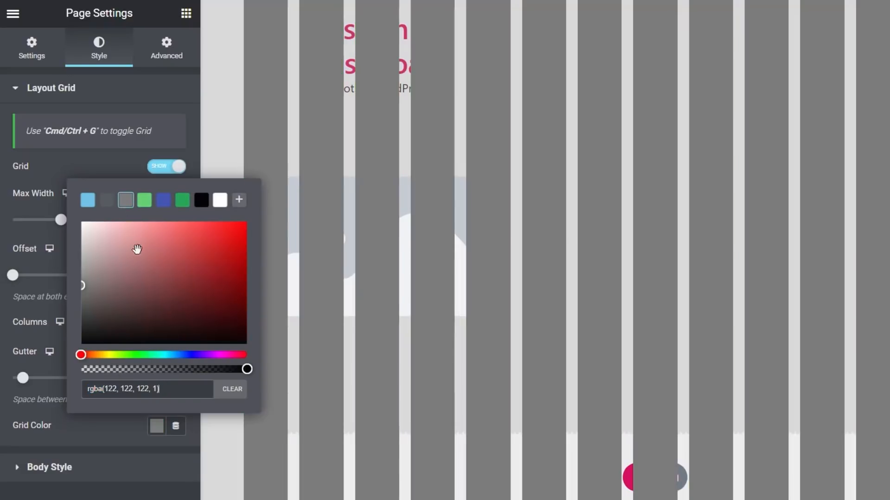
{"action": "left_click_drag", "start_coordinate": [247, 369], "coordinate": [85, 370]}
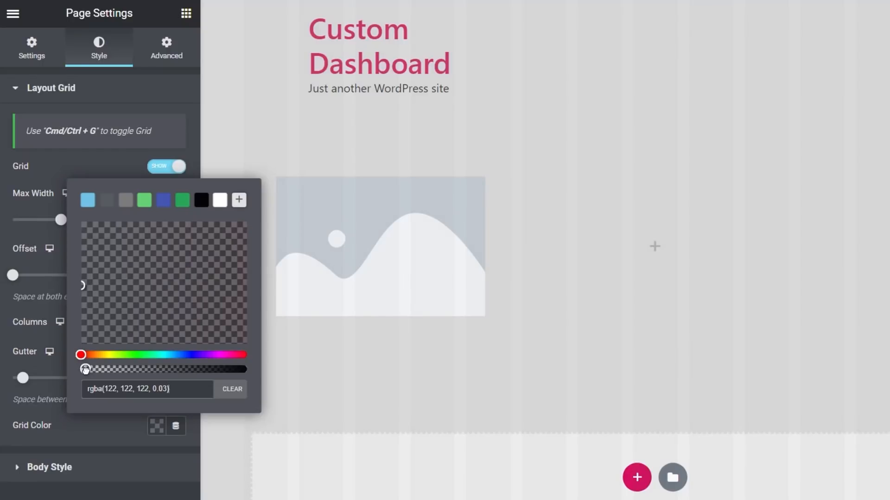
{"action": "left_click", "coordinate": [77, 492]}
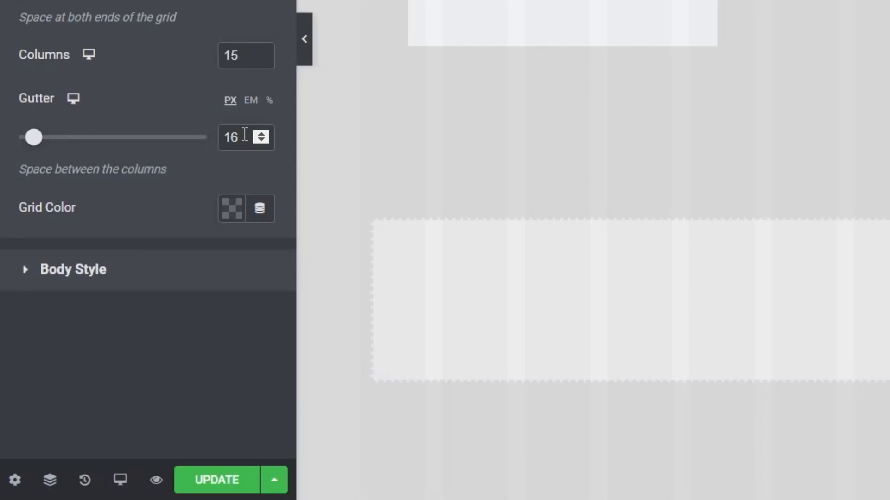
Try a 26 px gutter for the layout grid, stepping the value up and down by 10 px.
{"action": "left_click", "coordinate": [244, 134]}
{"action": "key", "text": "shift+Up"}
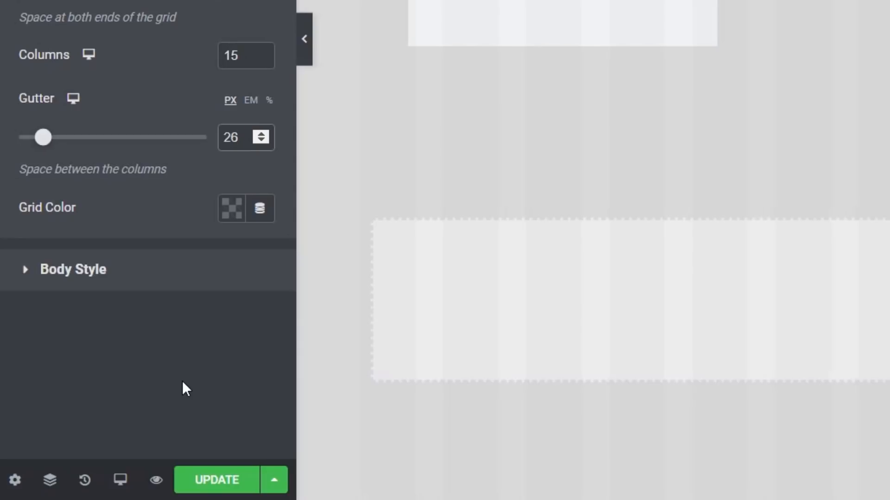
{"action": "key", "text": "shift+Down"}
{"action": "key", "text": "shift+Up"}
{"action": "key", "text": "shift+Down"}
{"action": "key", "text": "shift+Down"}
{"action": "key", "text": "shift+Up"}
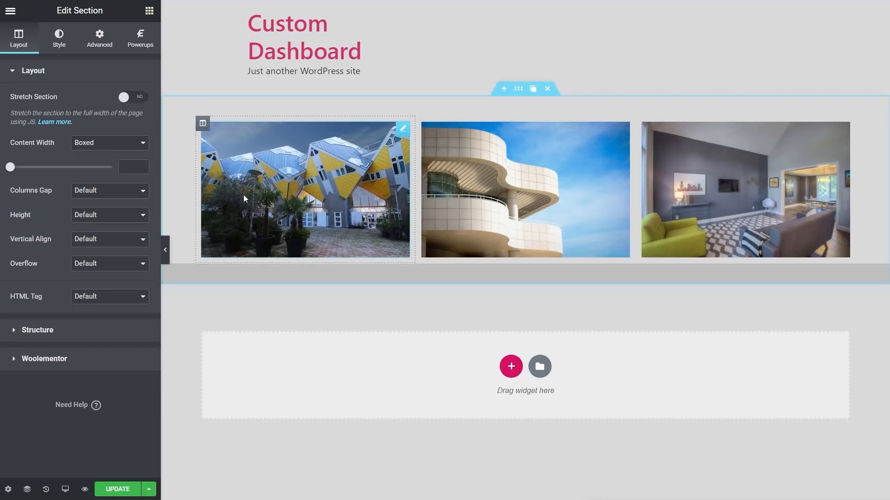
Switch the page to the mobile preview and look through the stacked image columns.
{"action": "mouse_move", "coordinate": [300, 264]}
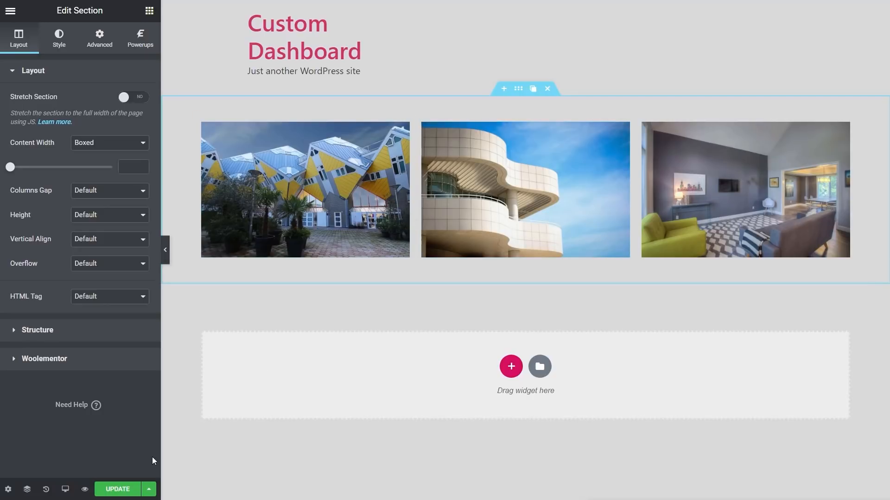
{"action": "left_click", "coordinate": [65, 493]}
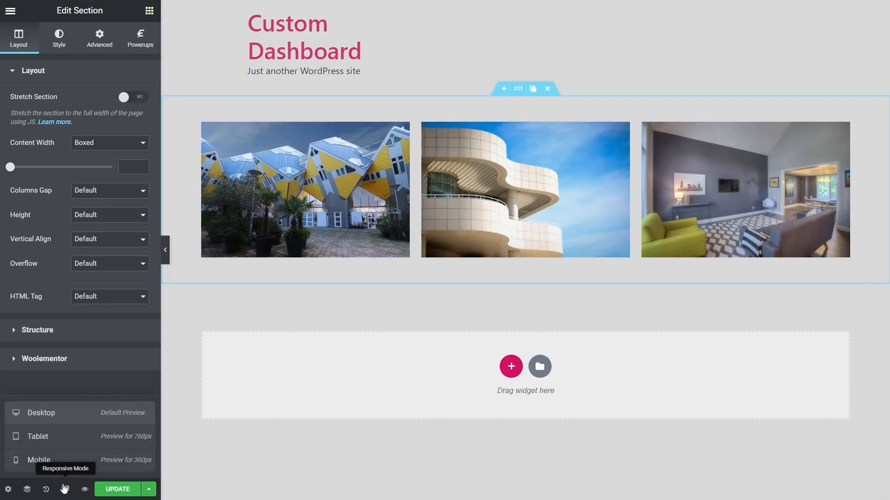
{"action": "left_click", "coordinate": [47, 460]}
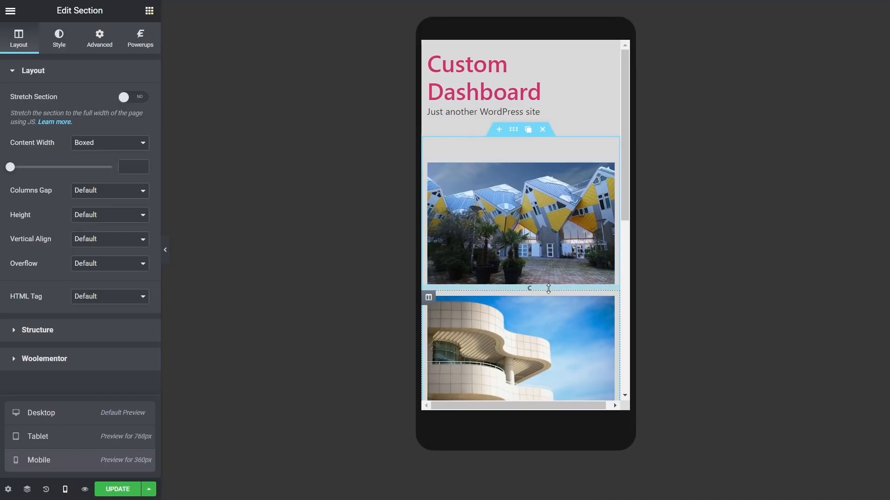
{"action": "scroll", "coordinate": [548, 288], "scroll_direction": "down", "scroll_amount": 3}
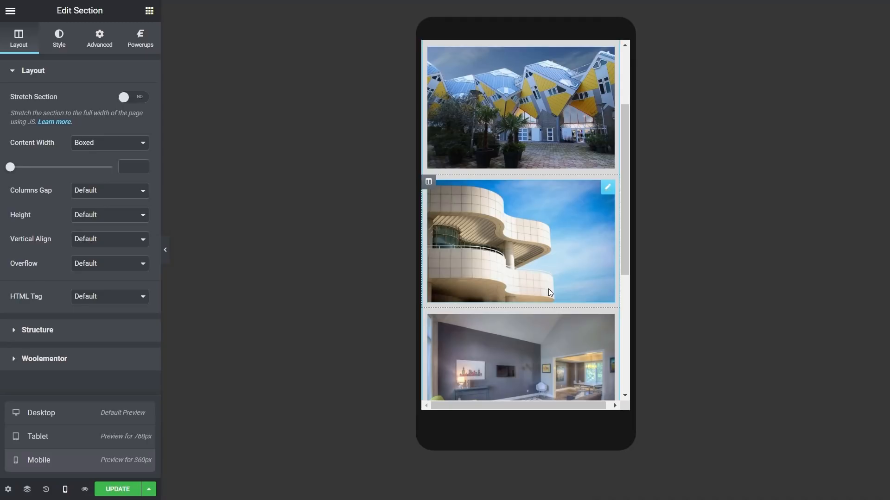
{"action": "scroll", "coordinate": [539, 289], "scroll_direction": "up", "scroll_amount": 2}
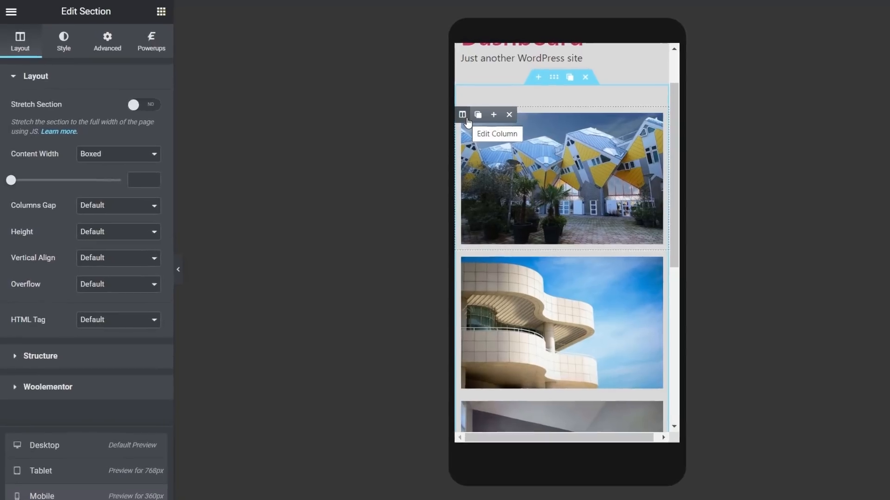
Set the mobile column order of the yellow cube houses column to 2 and check the stacked images.
{"action": "left_click", "coordinate": [432, 110]}
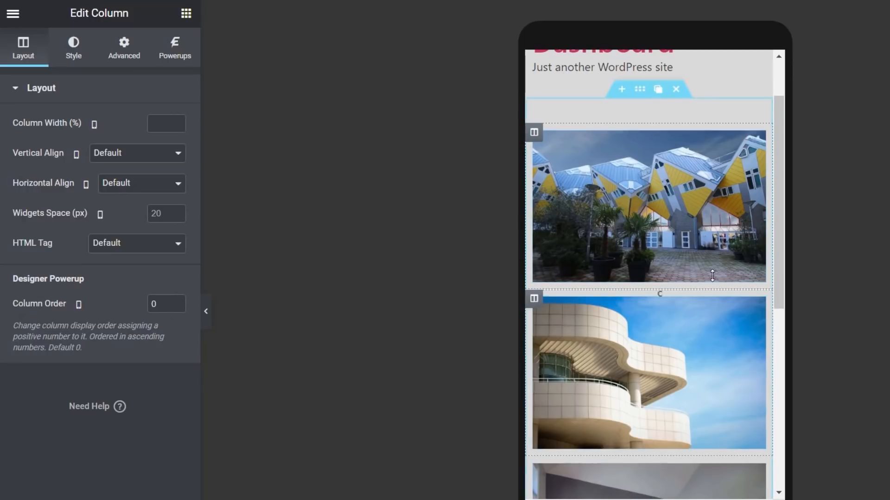
{"action": "left_click_drag", "start_coordinate": [777, 277], "coordinate": [773, 332]}
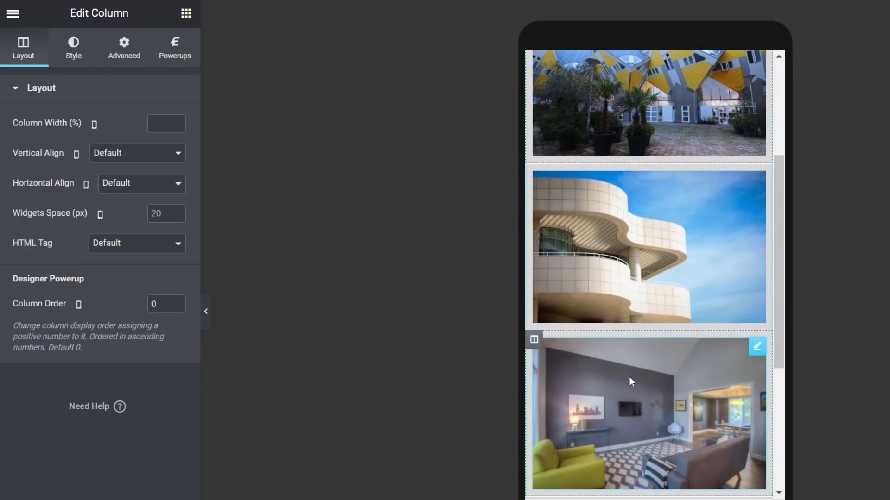
{"action": "double_click", "coordinate": [154, 304]}
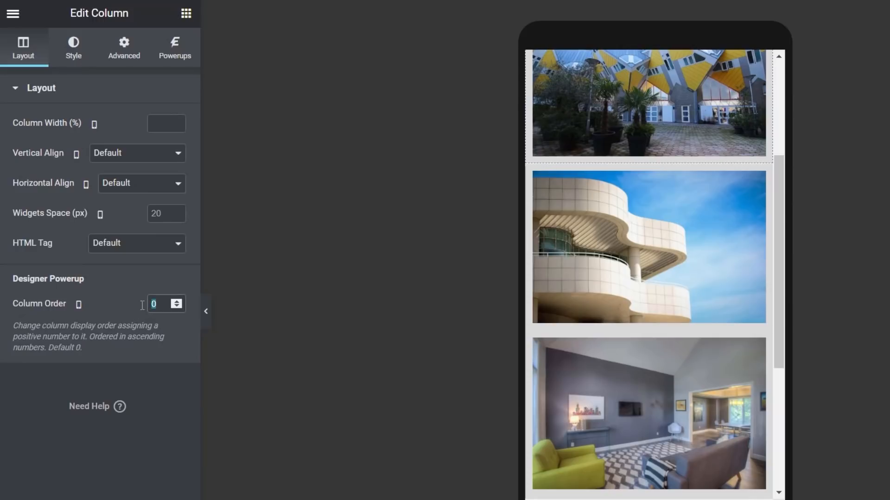
{"action": "type", "text": "2"}
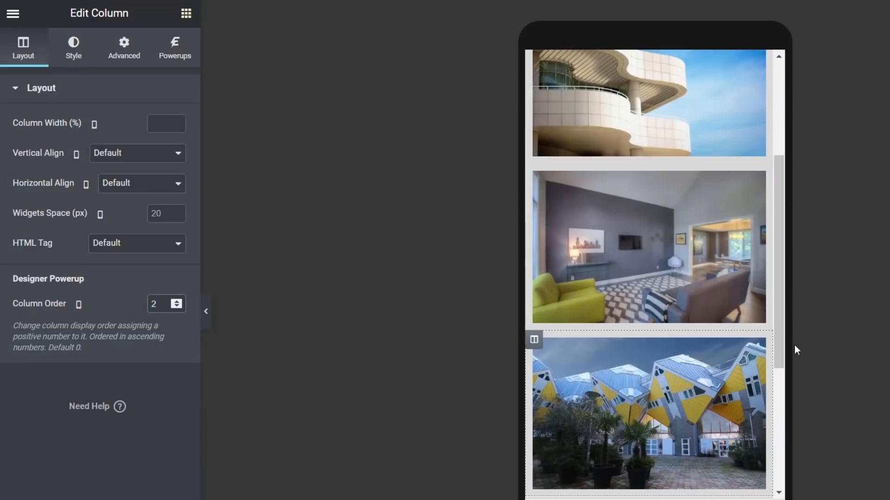
{"action": "left_click_drag", "start_coordinate": [781, 301], "coordinate": [779, 344]}
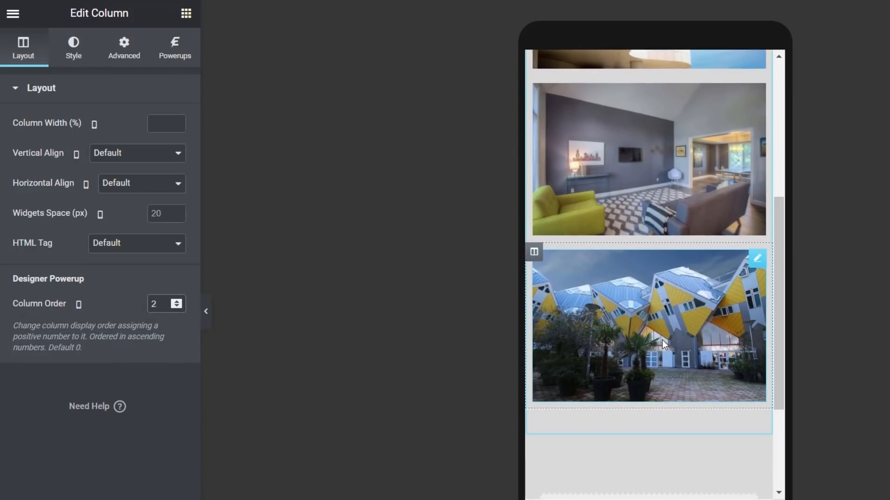
{"action": "scroll", "coordinate": [662, 340], "scroll_direction": "up", "scroll_amount": 1}
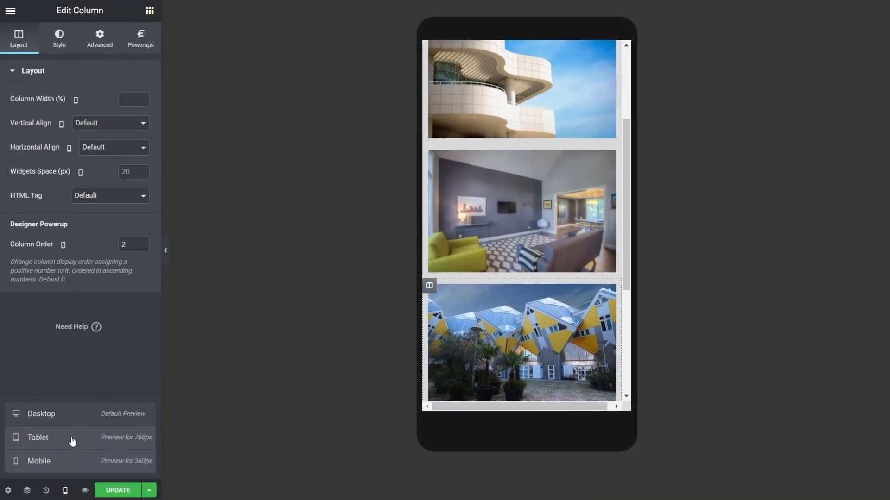
Compare the column order in the tablet and desktop previews, returning to the mobile preview.
{"action": "left_click", "coordinate": [72, 439]}
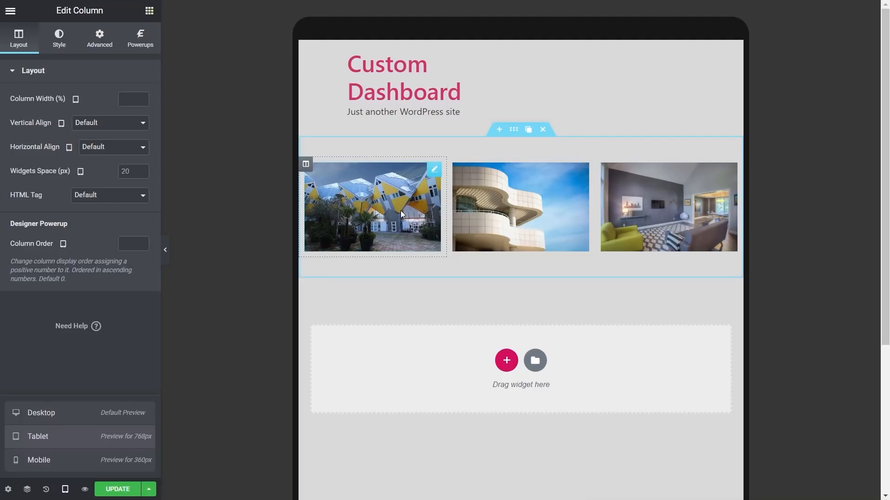
{"action": "left_click", "coordinate": [64, 418]}
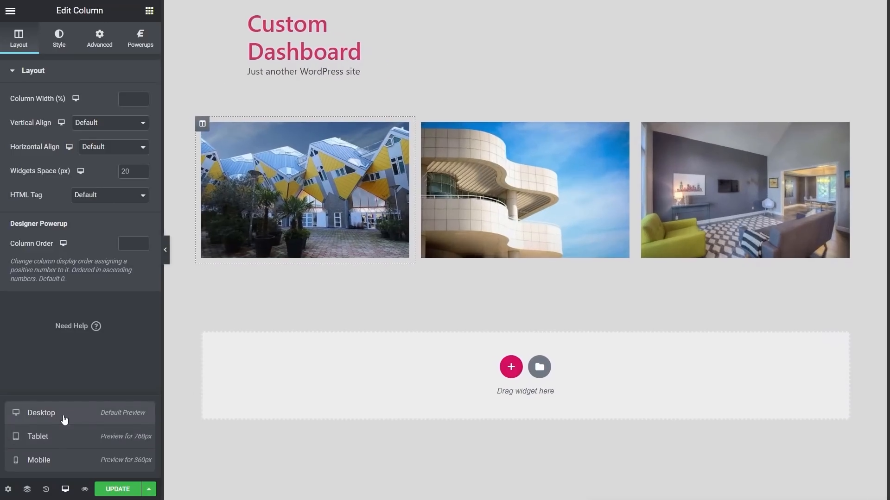
{"action": "left_click", "coordinate": [45, 460]}
{"action": "scroll", "coordinate": [537, 284], "scroll_direction": "down", "scroll_amount": 5}
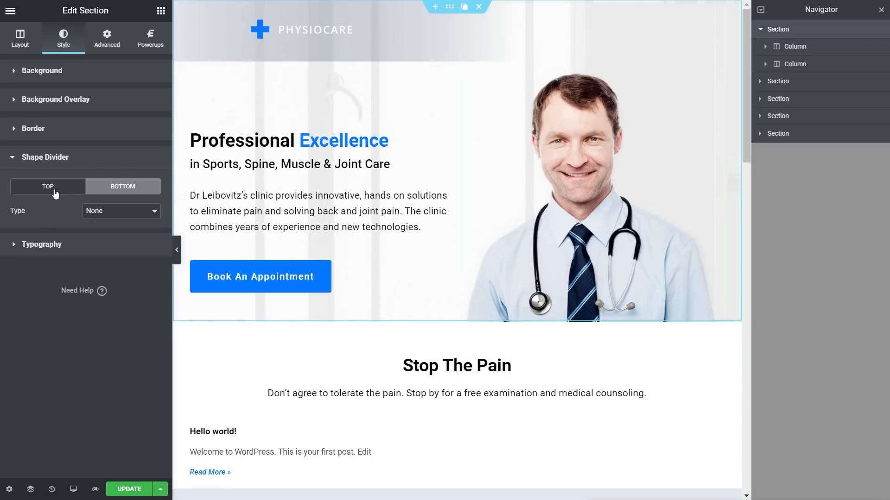
Set the hero section's bottom shape divider type to DP Arrowhead.
{"action": "left_click", "coordinate": [139, 214]}
{"action": "scroll", "coordinate": [160, 249], "scroll_direction": "down", "scroll_amount": 1}
{"action": "mouse_move", "coordinate": [160, 249]}
{"action": "left_mouse_down"}
{"action": "mouse_move", "coordinate": [166, 335]}
{"action": "mouse_move", "coordinate": [175, 236]}
{"action": "left_mouse_up"}
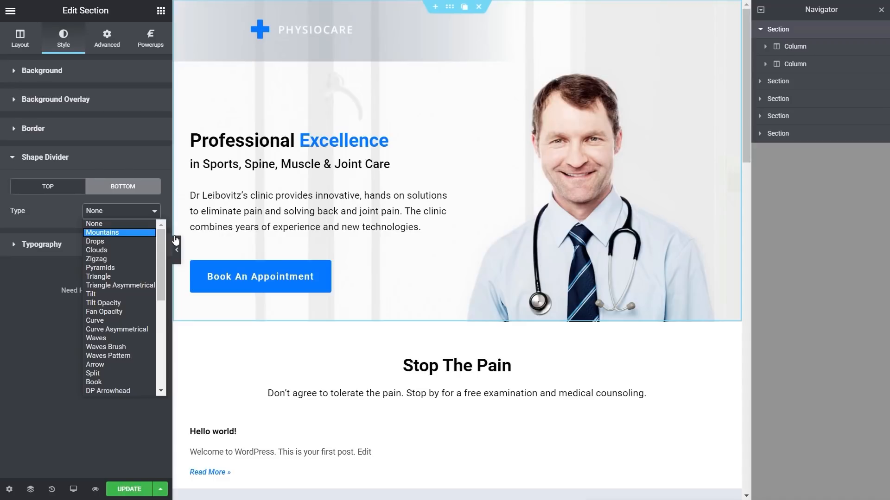
{"action": "left_click_drag", "start_coordinate": [163, 258], "coordinate": [158, 300]}
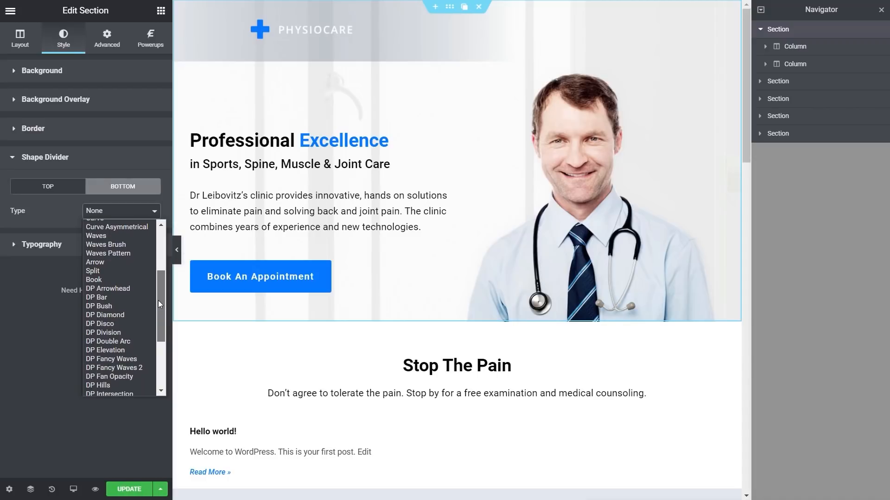
{"action": "left_click", "coordinate": [124, 287]}
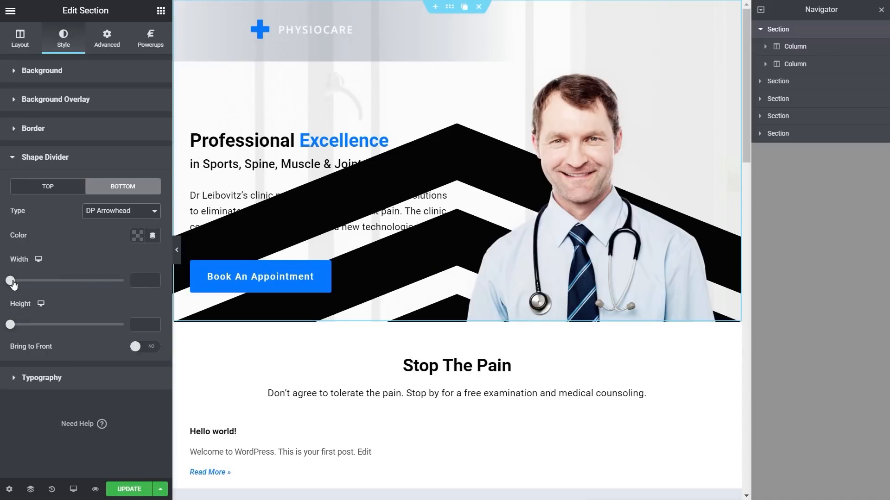
Colour the arrowhead divider white and widen it to 163.
{"action": "left_click", "coordinate": [136, 237]}
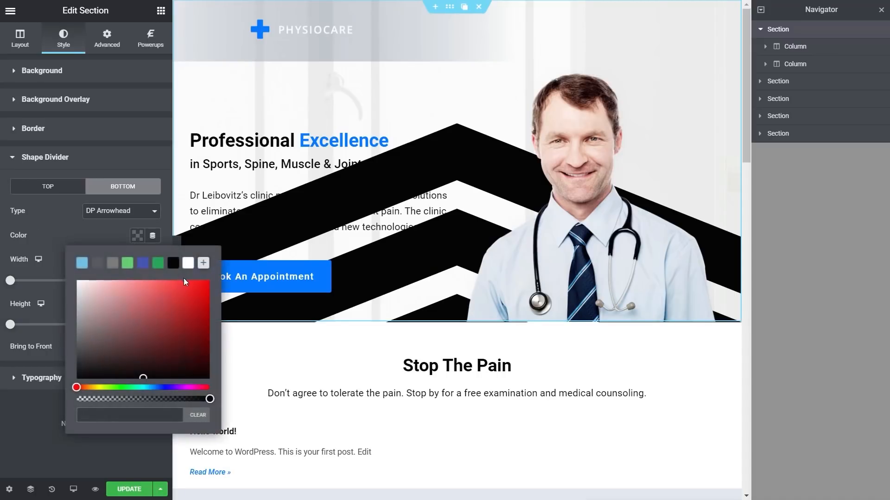
{"action": "left_click", "coordinate": [188, 263]}
{"action": "left_click", "coordinate": [74, 229]}
{"action": "left_click_drag", "start_coordinate": [15, 284], "coordinate": [31, 284]}
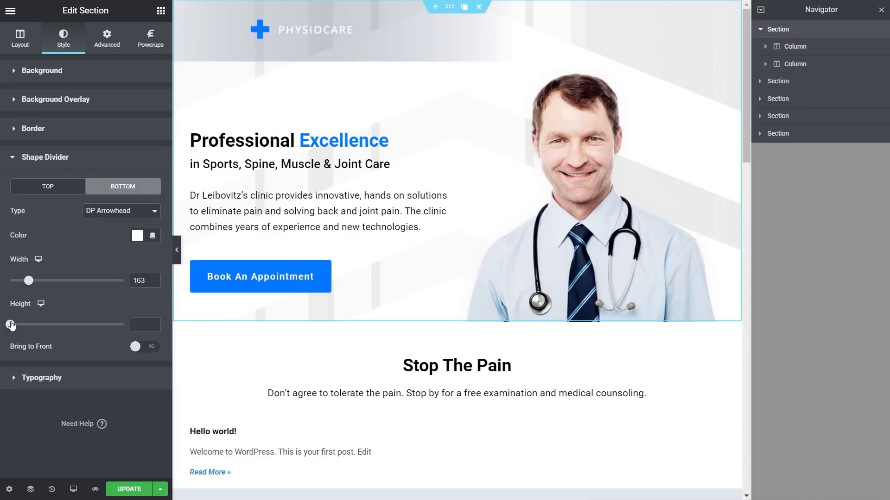
Recolour the arrowhead divider black with low opacity, #00000021.
{"action": "left_click", "coordinate": [141, 241]}
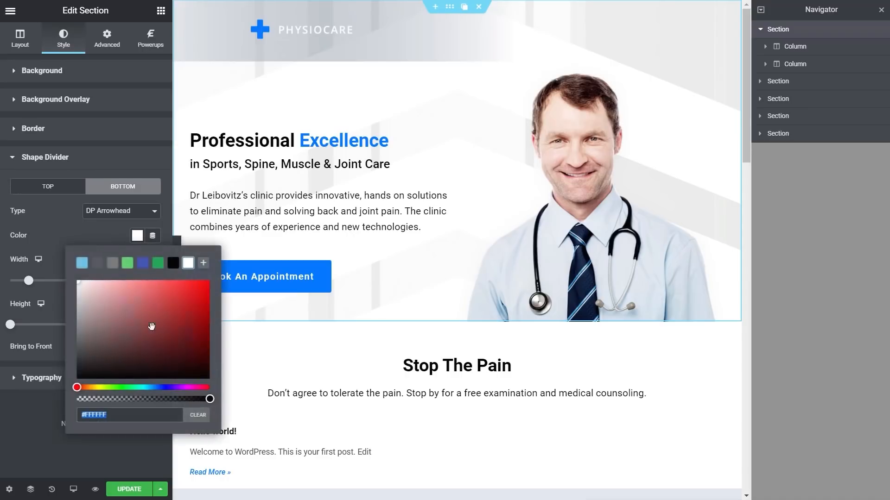
{"action": "left_click", "coordinate": [173, 263]}
{"action": "left_click_drag", "start_coordinate": [210, 399], "coordinate": [93, 398]}
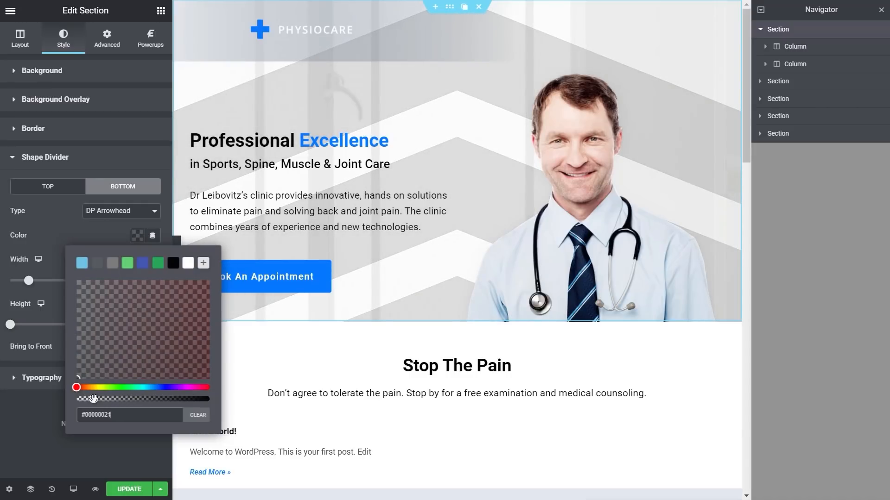
{"action": "left_click", "coordinate": [37, 422]}
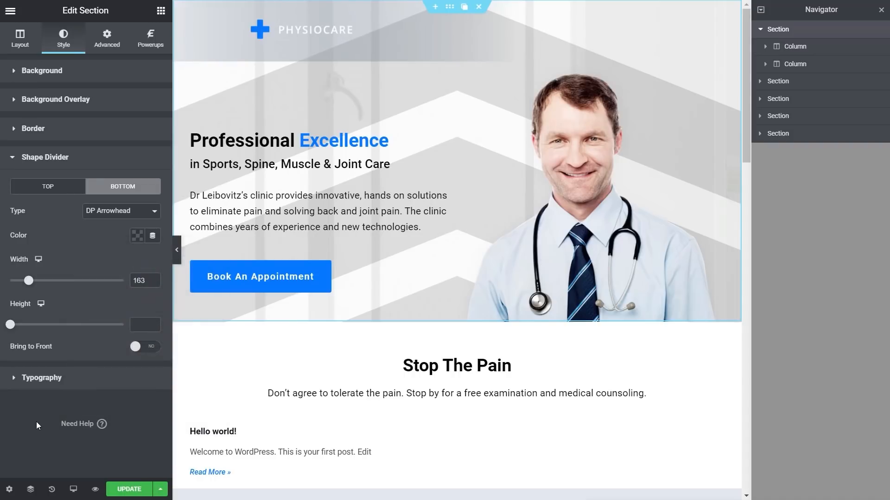
Try bringing the hero section's arrowhead divider to the front and back, and switch the bottom divider type to DP Swerve.
{"action": "left_click", "coordinate": [152, 350]}
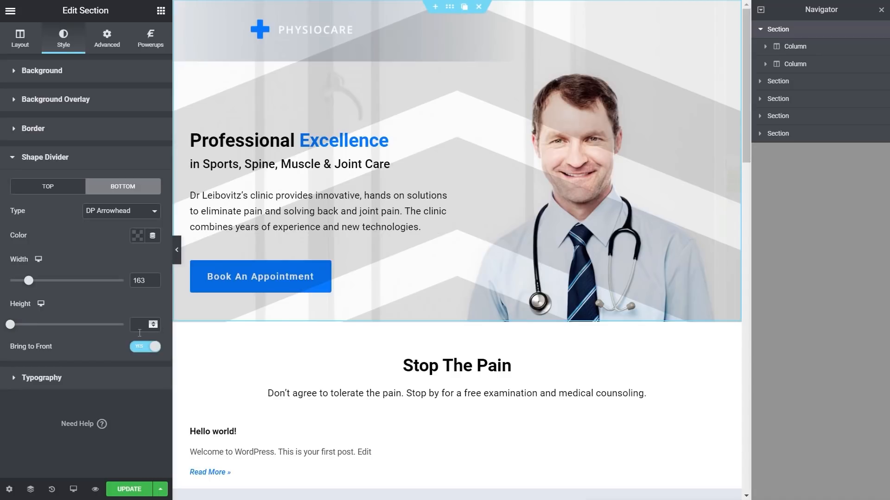
{"action": "left_click", "coordinate": [142, 350]}
{"action": "left_click", "coordinate": [114, 212]}
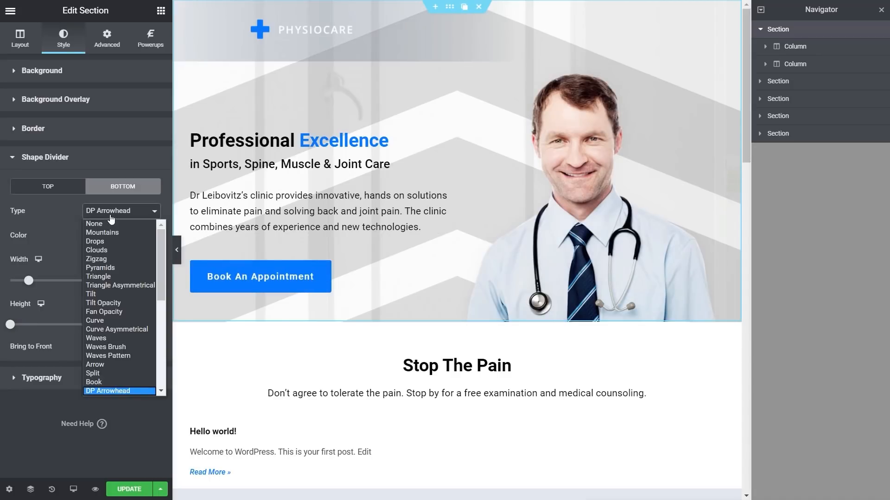
{"action": "scroll", "coordinate": [127, 264], "scroll_direction": "down", "scroll_amount": 5}
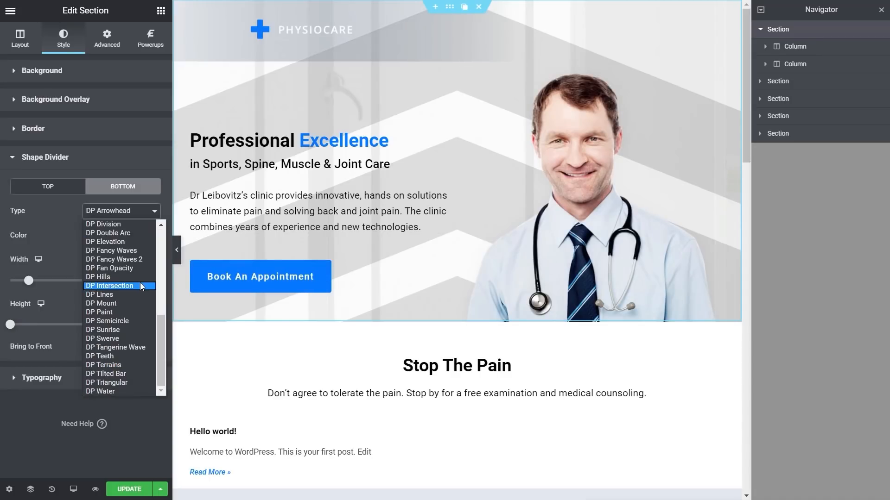
{"action": "left_click", "coordinate": [122, 339]}
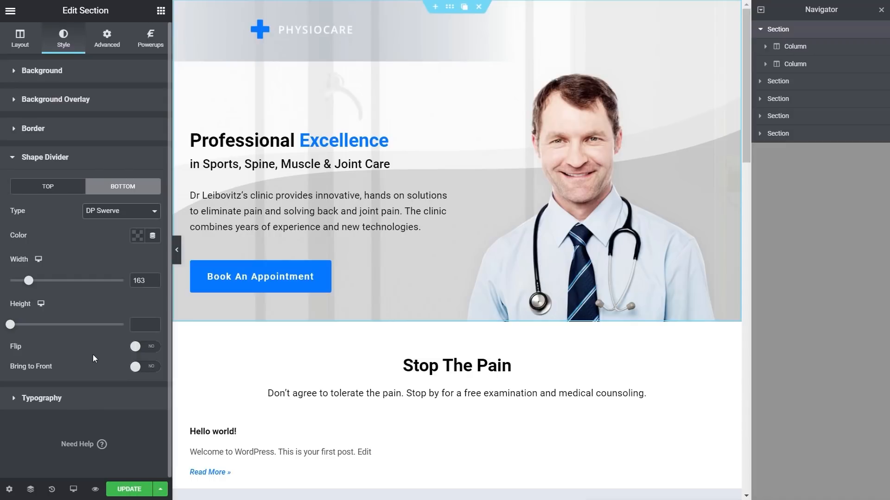
Flip the hero section's swerve divider and set its height to 260.
{"action": "left_click", "coordinate": [150, 351]}
{"action": "mouse_move", "coordinate": [28, 281]}
{"action": "left_mouse_down"}
{"action": "mouse_move", "coordinate": [22, 287]}
{"action": "mouse_move", "coordinate": [29, 282]}
{"action": "left_mouse_up"}
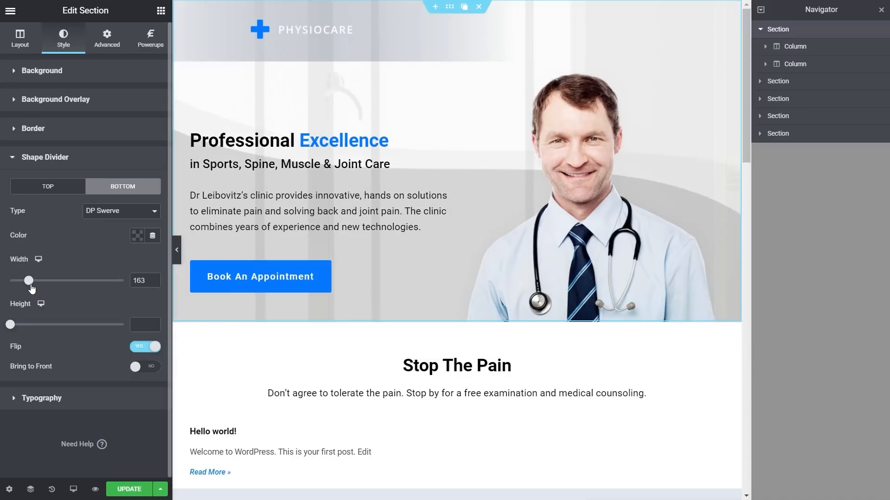
{"action": "left_click_drag", "start_coordinate": [11, 326], "coordinate": [71, 325]}
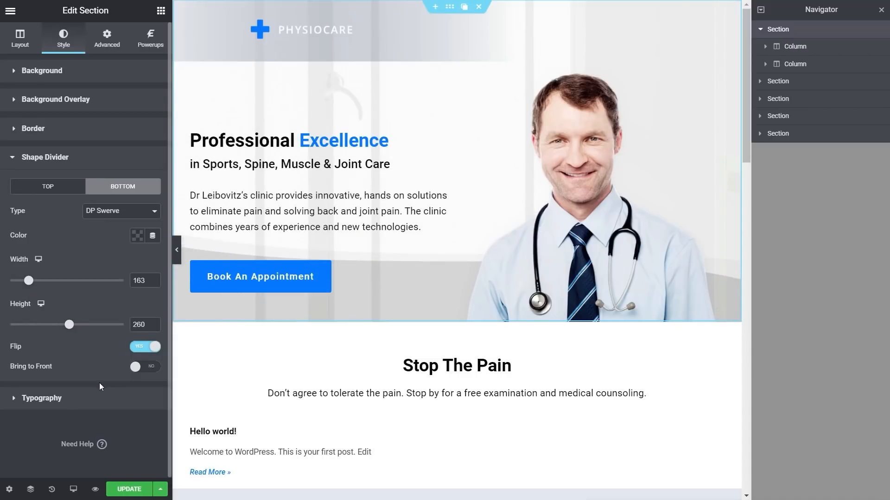
Colour the hero section's bottom divider white and change its type to DP Teeth.
{"action": "left_click", "coordinate": [137, 236]}
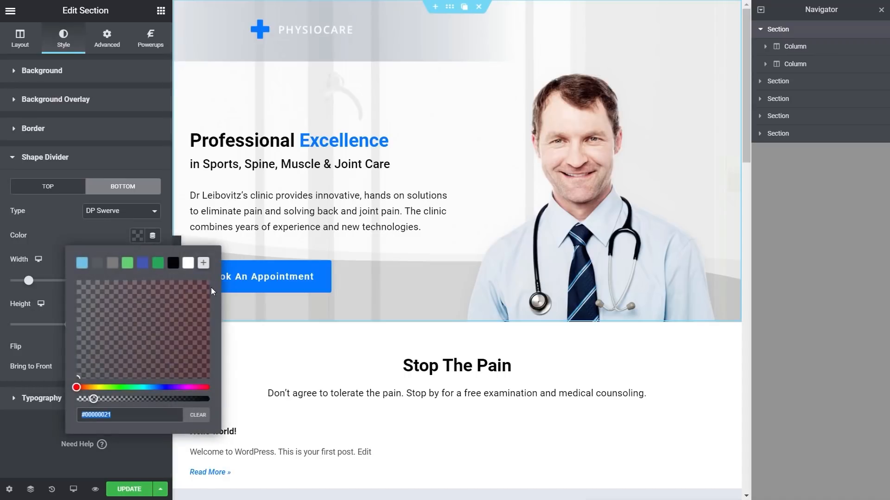
{"action": "left_click", "coordinate": [187, 263]}
{"action": "left_click", "coordinate": [35, 437]}
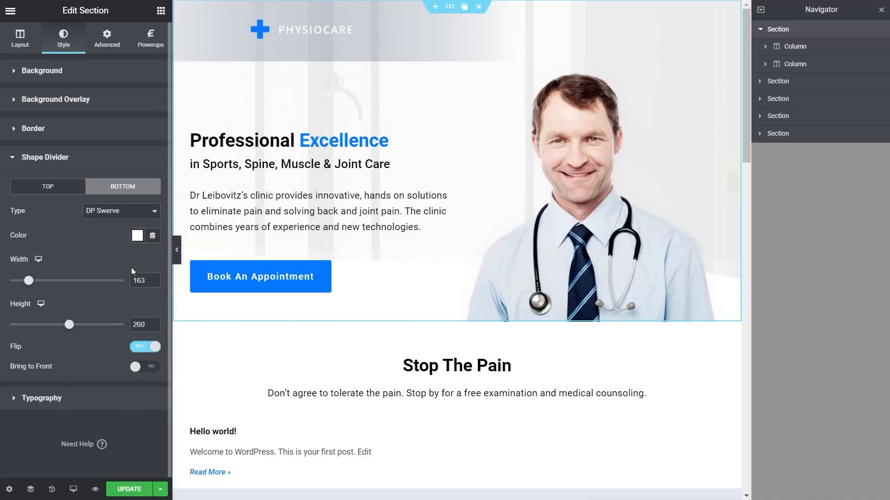
{"action": "left_click", "coordinate": [151, 212]}
{"action": "scroll", "coordinate": [133, 349], "scroll_direction": "down", "scroll_amount": 2}
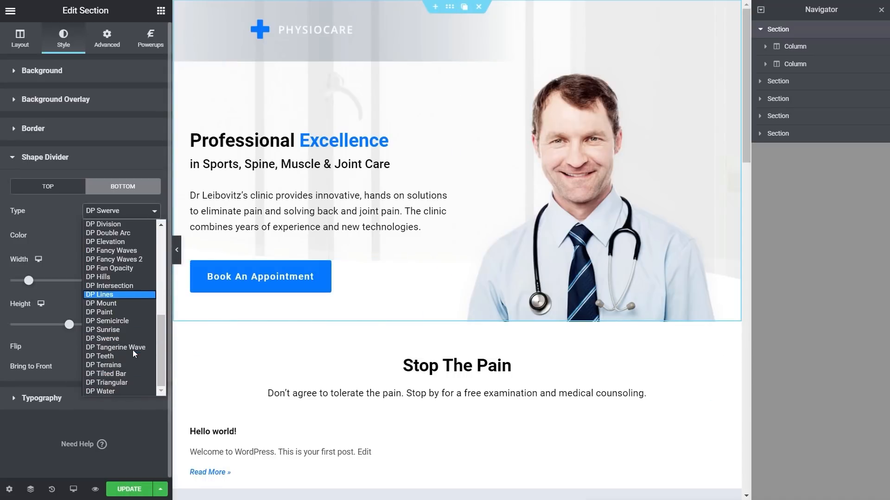
{"action": "left_click", "coordinate": [112, 356]}
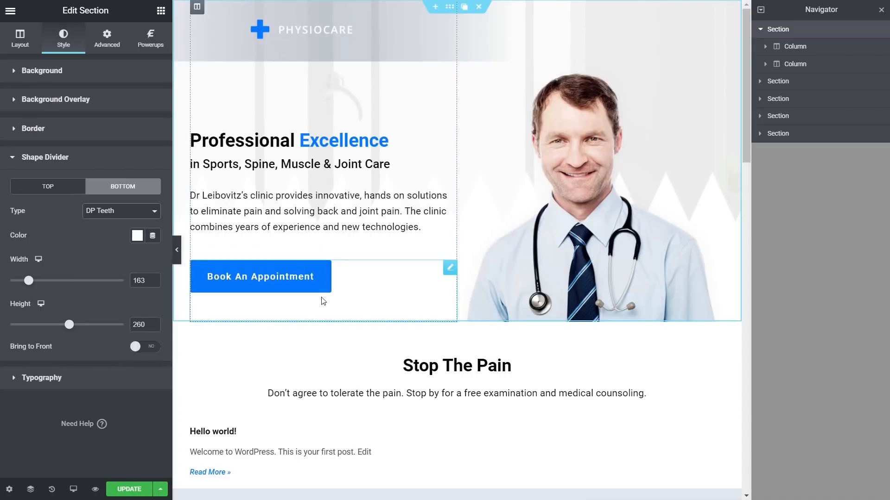
Add a DP Paint bottom shape divider to the blue "Clients Share Their Experience" section.
{"action": "scroll", "coordinate": [323, 301], "scroll_direction": "down", "scroll_amount": 15}
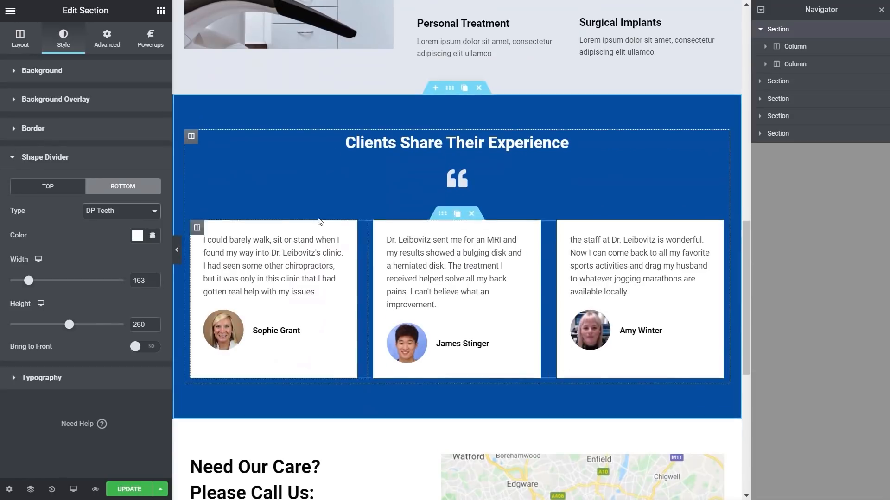
{"action": "left_click", "coordinate": [449, 87]}
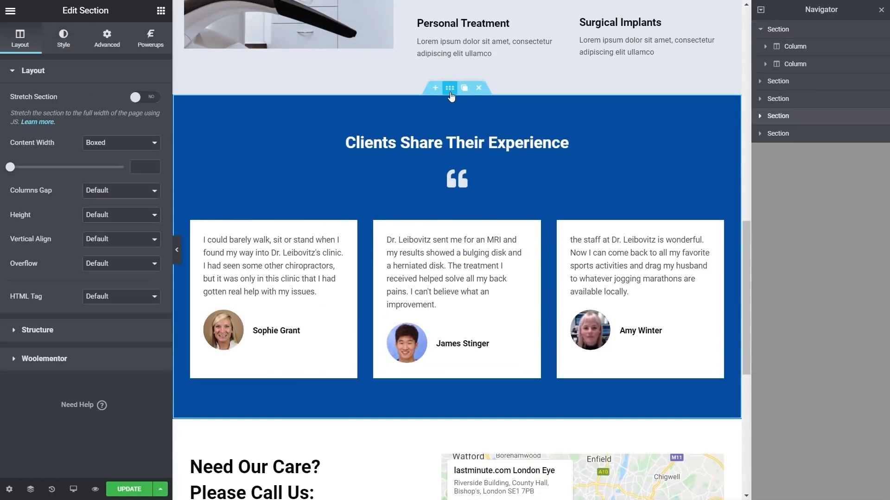
{"action": "left_click", "coordinate": [68, 41]}
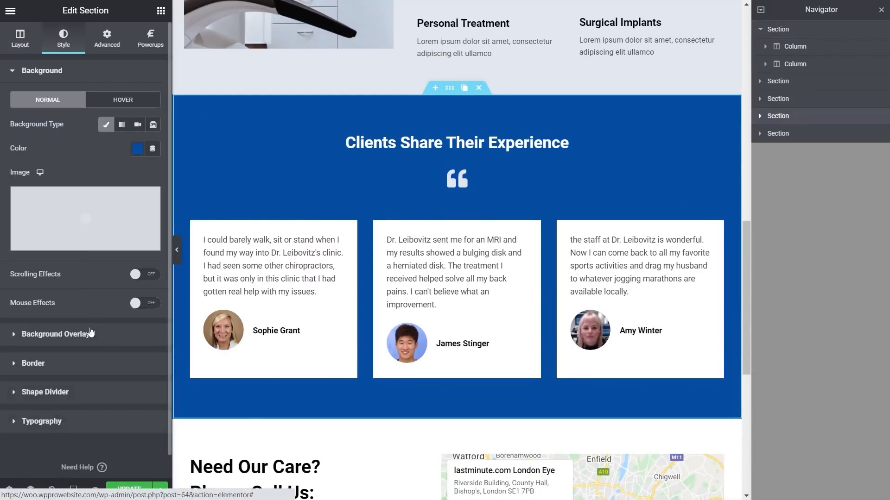
{"action": "left_click", "coordinate": [46, 392]}
{"action": "left_click", "coordinate": [124, 187]}
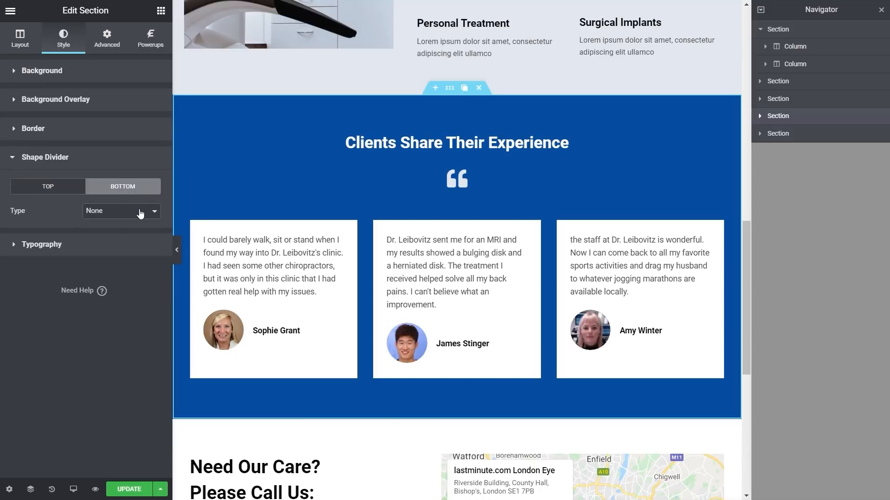
{"action": "left_click", "coordinate": [141, 214]}
{"action": "scroll", "coordinate": [140, 313], "scroll_direction": "down", "scroll_amount": 10}
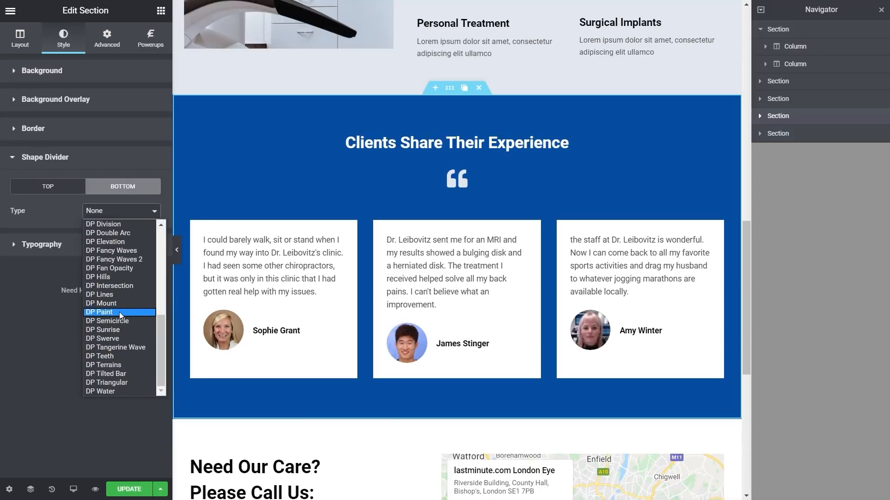
{"action": "left_click", "coordinate": [119, 312]}
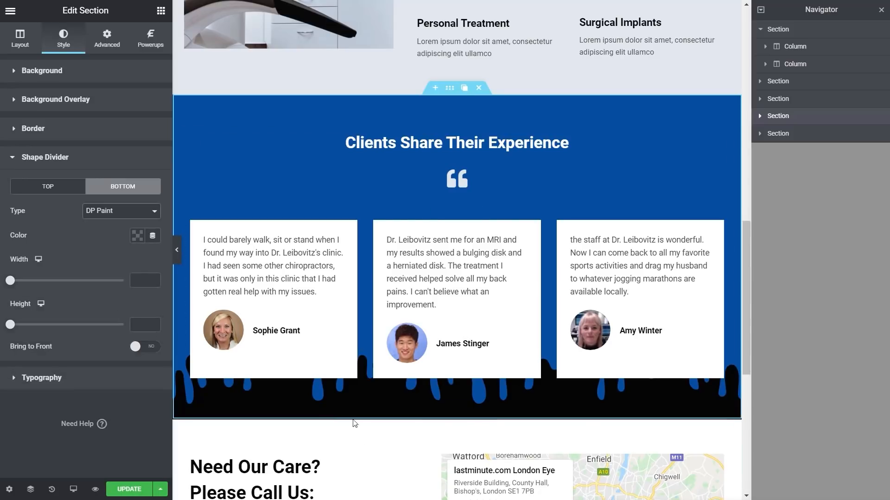
Colour the testimonial section's paint divider white and resize it to width 143 and height 59.
{"action": "left_click", "coordinate": [138, 236]}
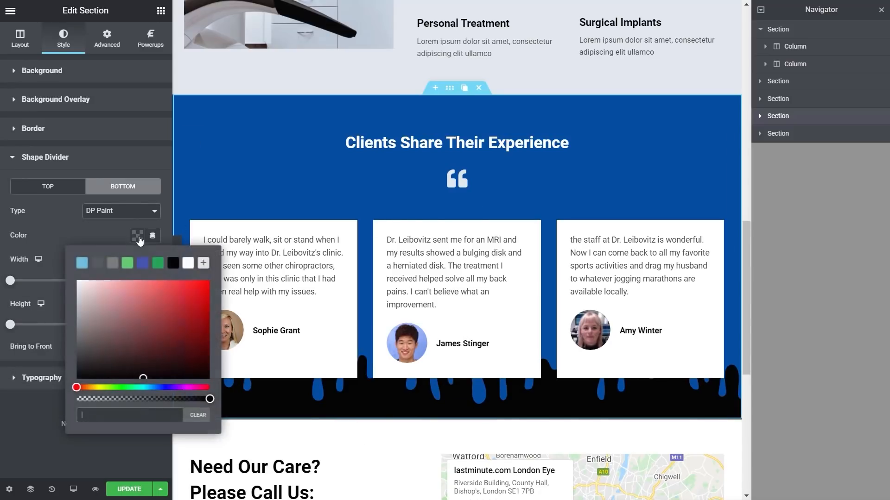
{"action": "left_click", "coordinate": [188, 264]}
{"action": "left_click", "coordinate": [102, 453]}
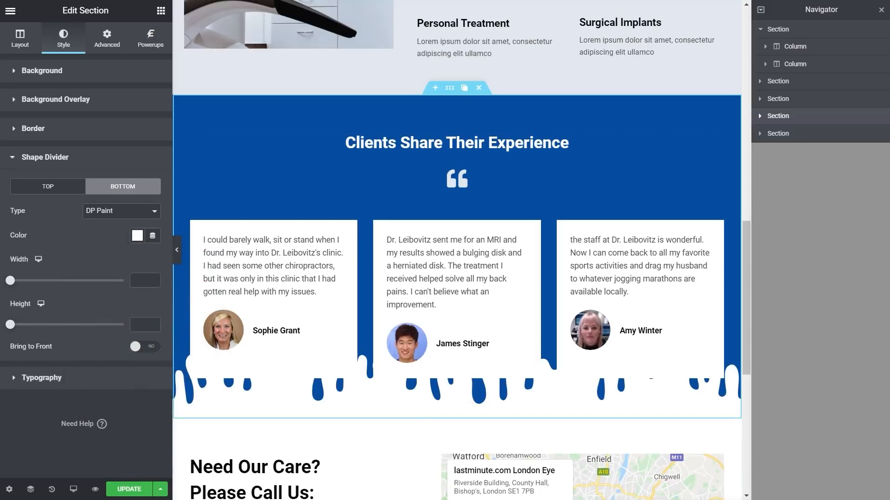
{"action": "left_click_drag", "start_coordinate": [15, 326], "coordinate": [28, 326]}
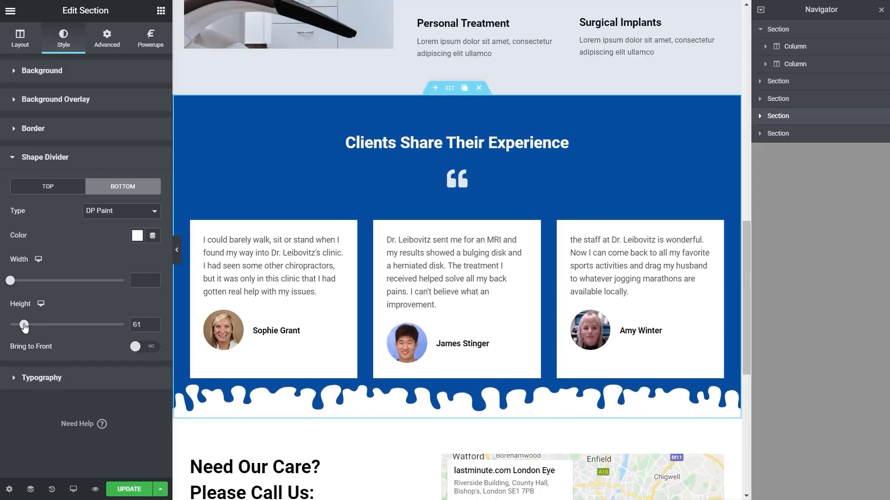
{"action": "left_click_drag", "start_coordinate": [10, 283], "coordinate": [24, 291]}
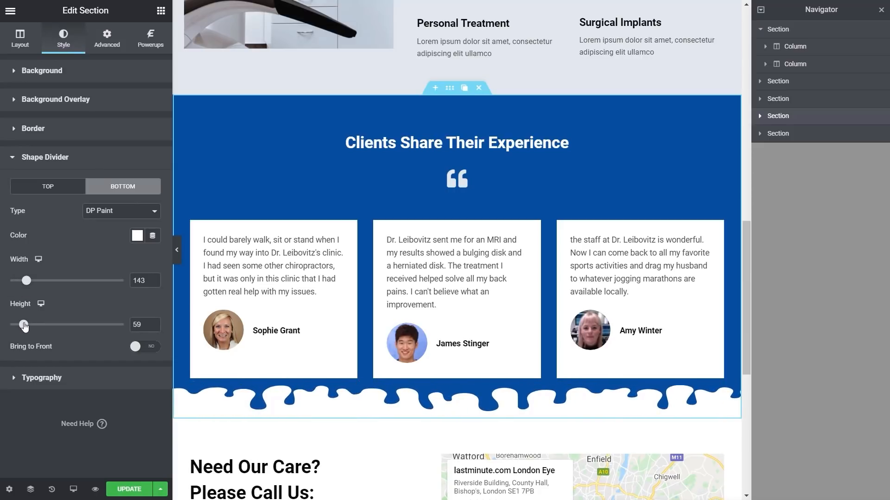
Change the testimonial section's bottom divider type to DP Swerve and increase its height.
{"action": "left_click", "coordinate": [146, 213]}
{"action": "scroll", "coordinate": [138, 332], "scroll_direction": "down", "scroll_amount": 3}
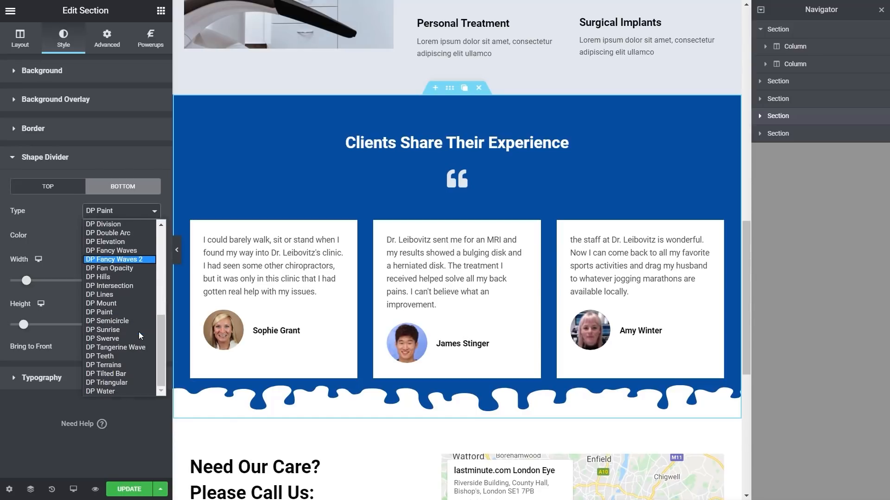
{"action": "left_click", "coordinate": [113, 339]}
{"action": "left_click_drag", "start_coordinate": [25, 327], "coordinate": [36, 327]}
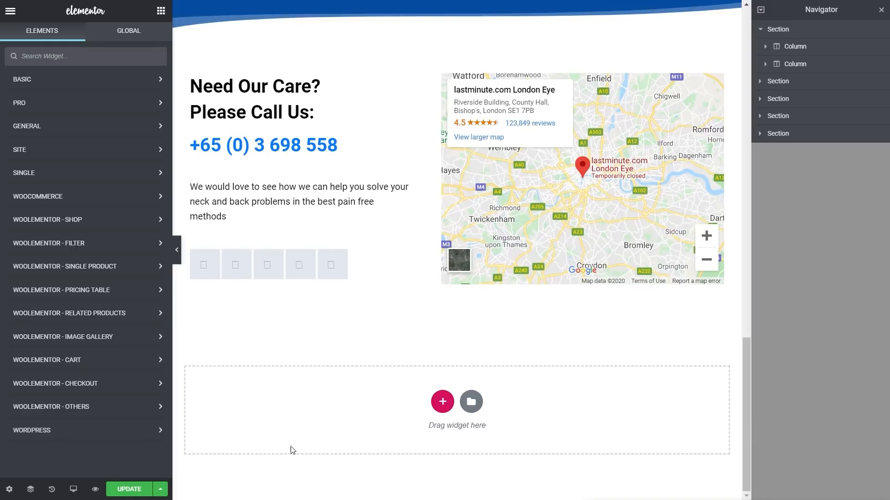
Close the Navigator and add a new single-column section at the end of the page.
{"action": "left_click", "coordinate": [882, 10]}
{"action": "scroll", "coordinate": [483, 332], "scroll_direction": "down", "scroll_amount": 8}
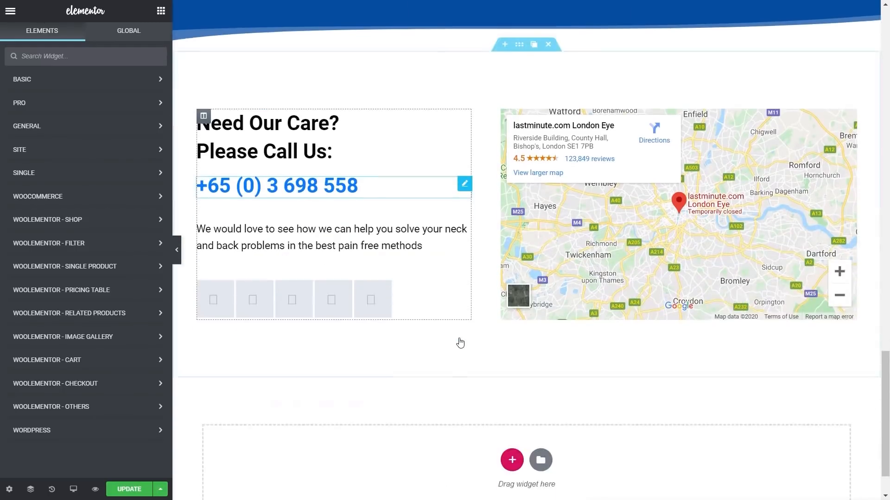
{"action": "left_click", "coordinate": [512, 343]}
{"action": "left_click", "coordinate": [364, 431]}
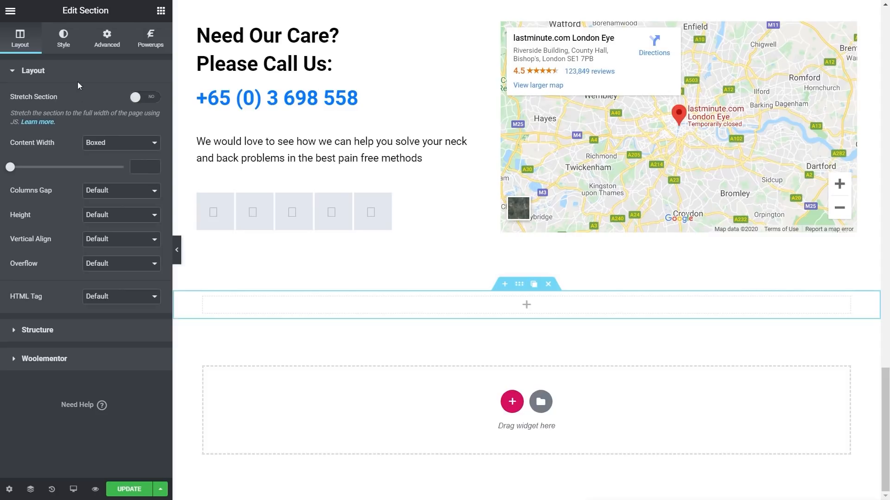
Search the widgets for "blob" and place a Blob Generator in the new empty section.
{"action": "left_click", "coordinate": [161, 10]}
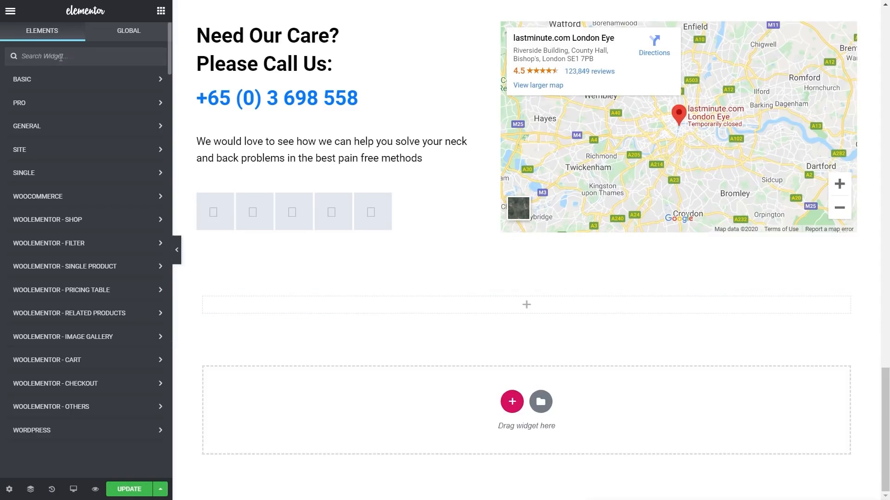
{"action": "left_click", "coordinate": [61, 57]}
{"action": "type", "text": "bl"}
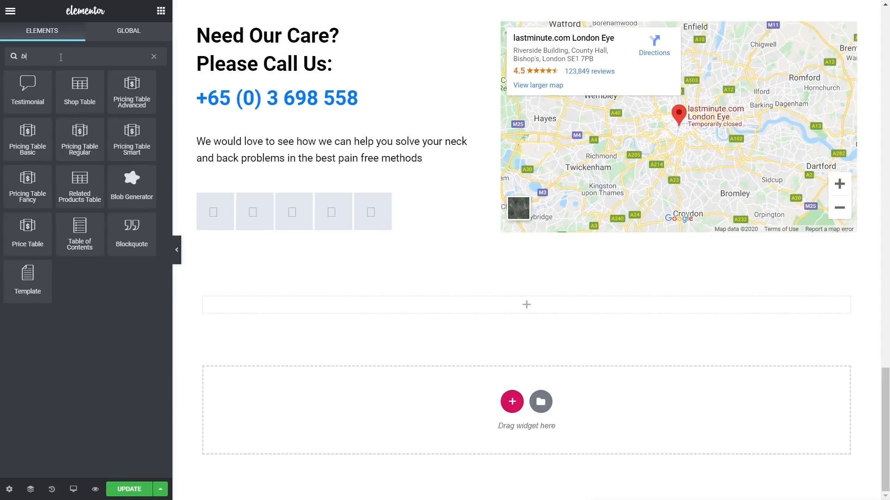
{"action": "type", "text": "ob"}
{"action": "left_click_drag", "start_coordinate": [25, 86], "coordinate": [324, 302]}
{"action": "scroll", "coordinate": [629, 399], "scroll_direction": "down", "scroll_amount": 1}
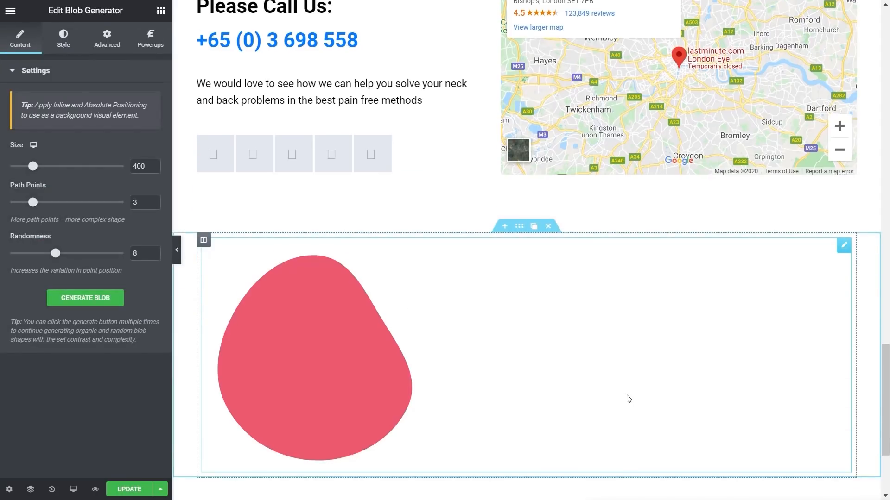
{"action": "scroll", "coordinate": [629, 399], "scroll_direction": "down", "scroll_amount": 1}
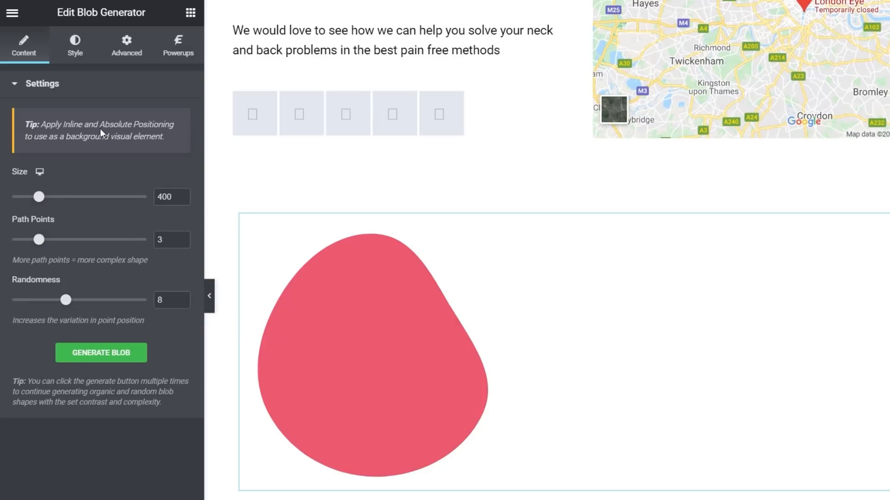
Set the blob widget's positioning to Inline (auto) width and Absolute position.
{"action": "left_click", "coordinate": [131, 52]}
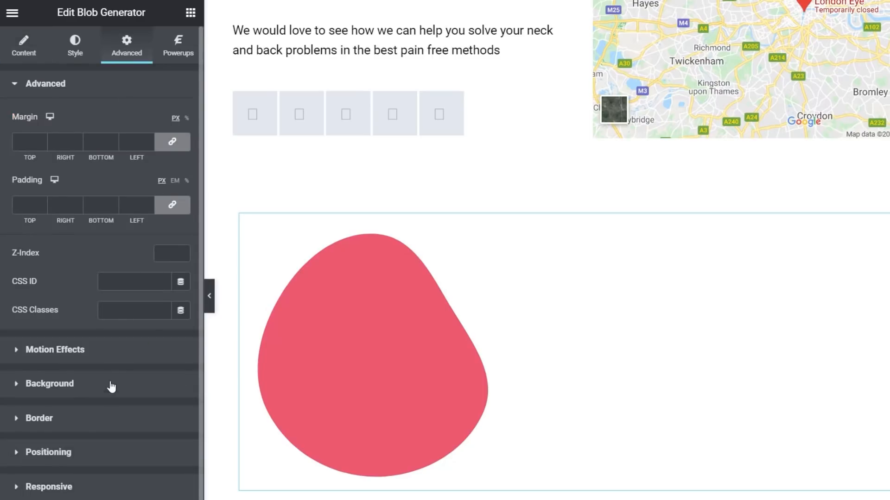
{"action": "left_click", "coordinate": [51, 452]}
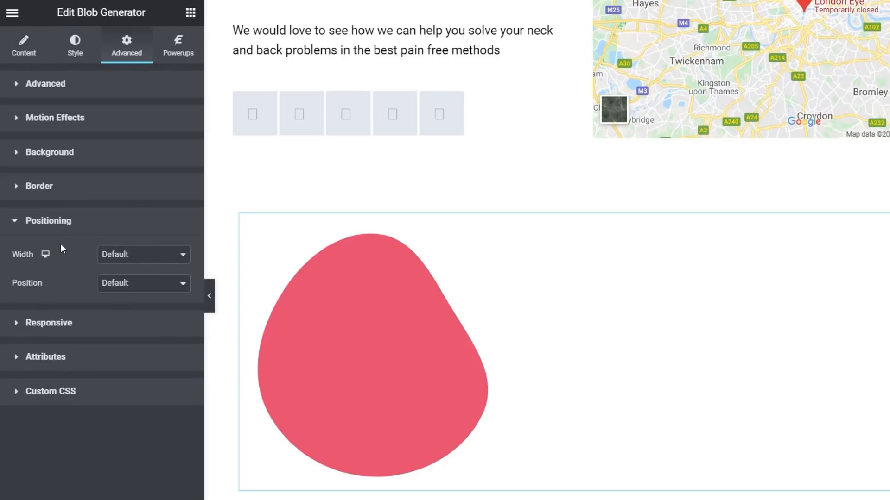
{"action": "left_click", "coordinate": [139, 260]}
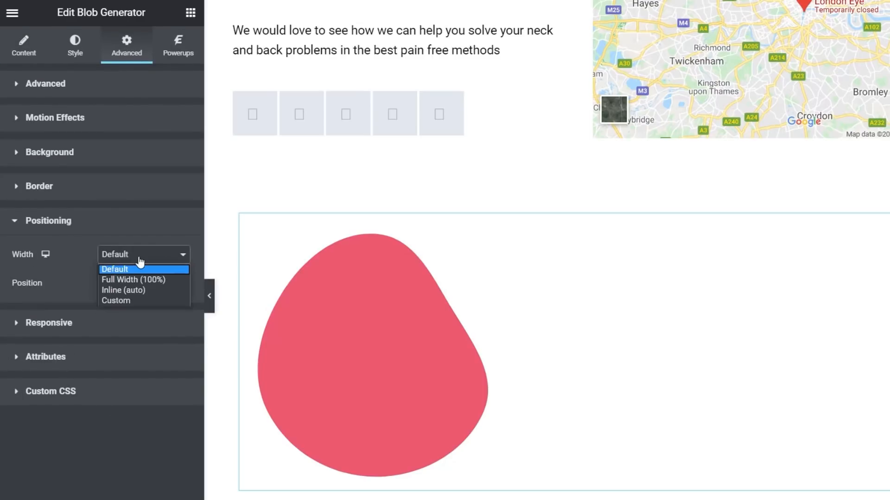
{"action": "left_click", "coordinate": [132, 290]}
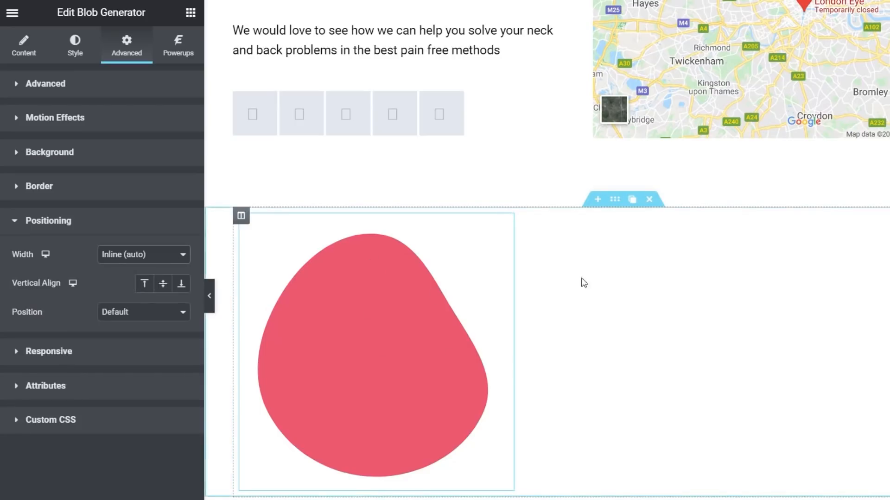
{"action": "left_click", "coordinate": [158, 321]}
{"action": "left_click", "coordinate": [141, 332]}
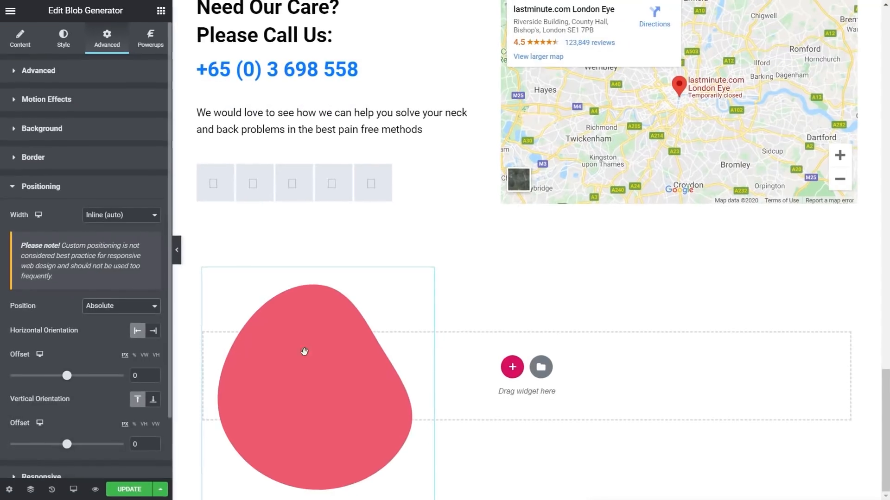
Move the blob to offsets of about -22 horizontally and -87 vertically, and reset its width to Default.
{"action": "left_click_drag", "start_coordinate": [377, 383], "coordinate": [309, 367]}
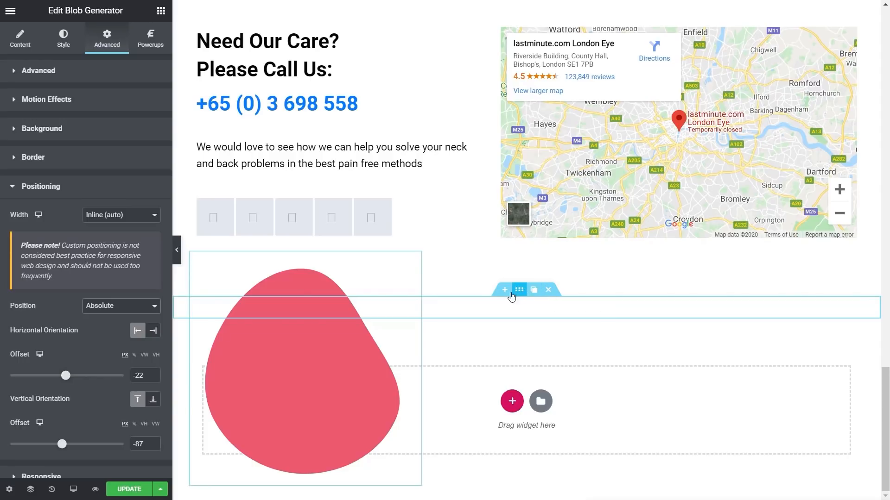
{"action": "left_click", "coordinate": [549, 290]}
{"action": "left_click", "coordinate": [127, 216]}
{"action": "left_click", "coordinate": [120, 227]}
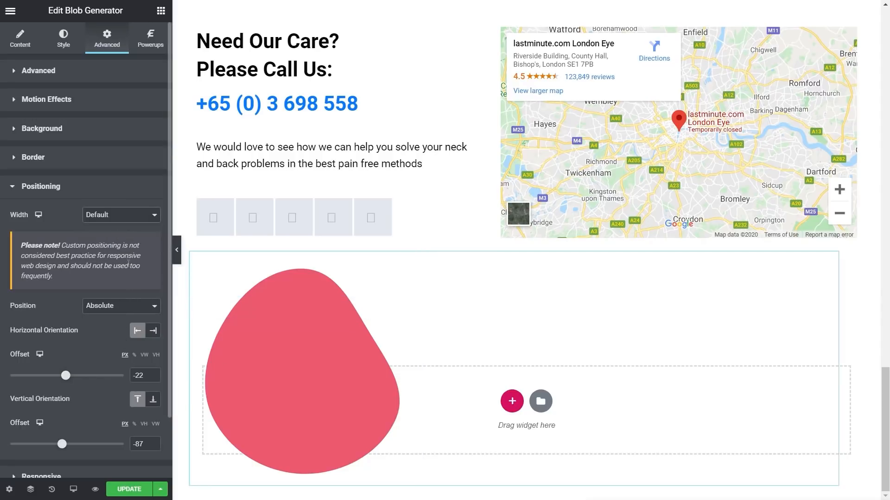
Reset the blob widget's position to Default.
{"action": "left_click", "coordinate": [127, 306]}
{"action": "left_click", "coordinate": [116, 317]}
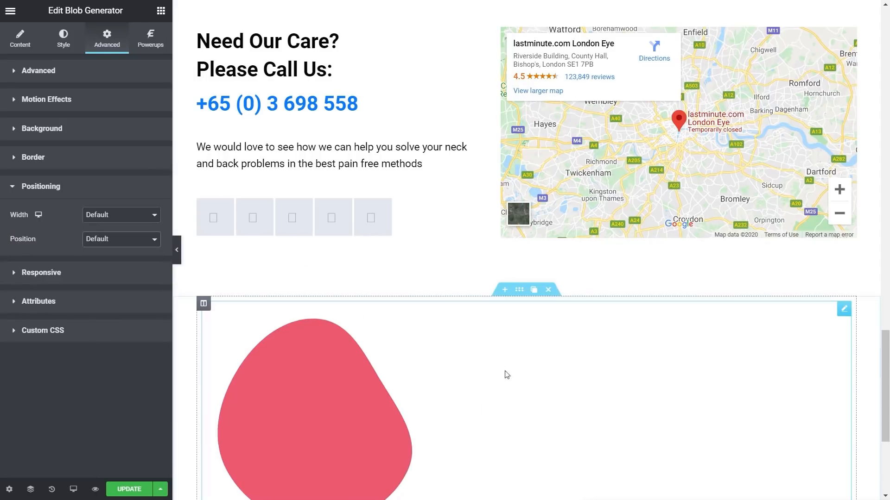
{"action": "scroll", "coordinate": [627, 390], "scroll_direction": "down", "scroll_amount": 3}
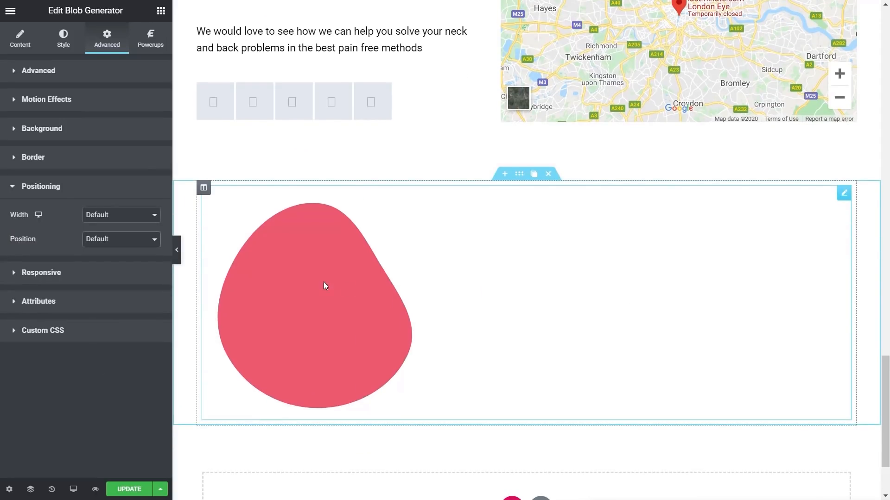
Set the blob's size to about 492, path points to 7 and randomness to 12, generating new shapes.
{"action": "left_click", "coordinate": [20, 39]}
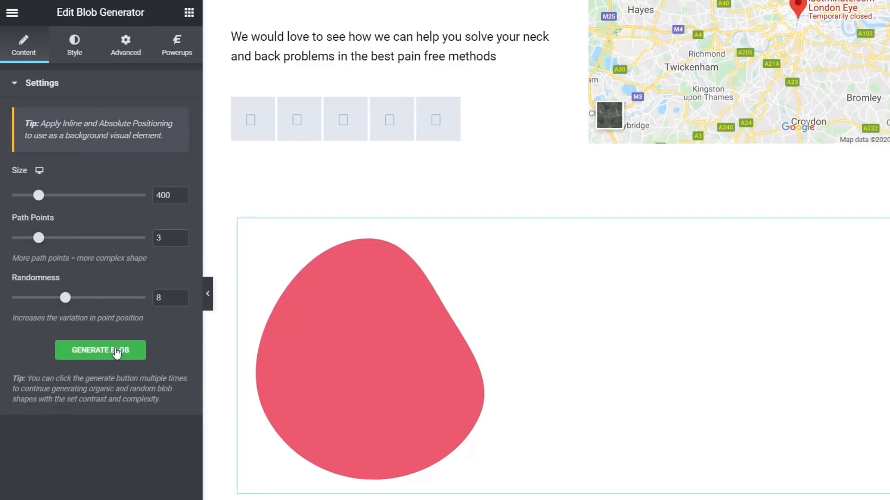
{"action": "mouse_move", "coordinate": [39, 197]}
{"action": "left_mouse_down"}
{"action": "mouse_move", "coordinate": [55, 198]}
{"action": "mouse_move", "coordinate": [44, 198]}
{"action": "left_mouse_up"}
{"action": "left_click_drag", "start_coordinate": [39, 239], "coordinate": [74, 239]}
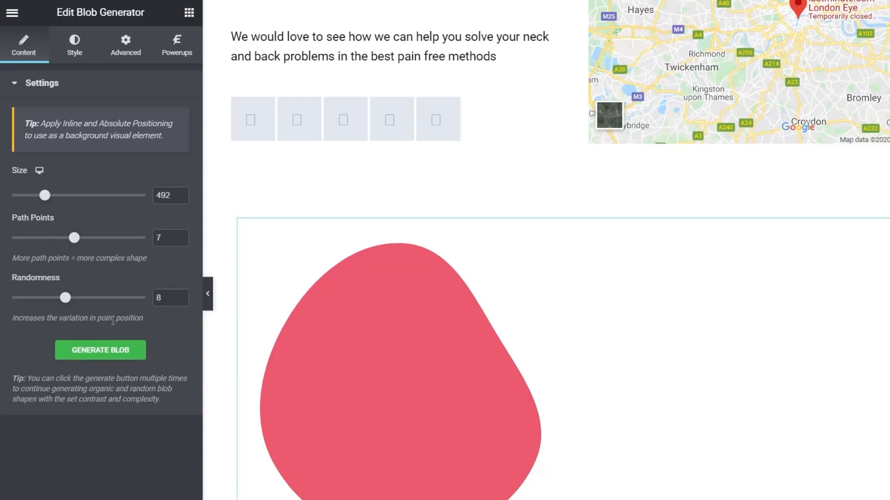
{"action": "left_click", "coordinate": [85, 356]}
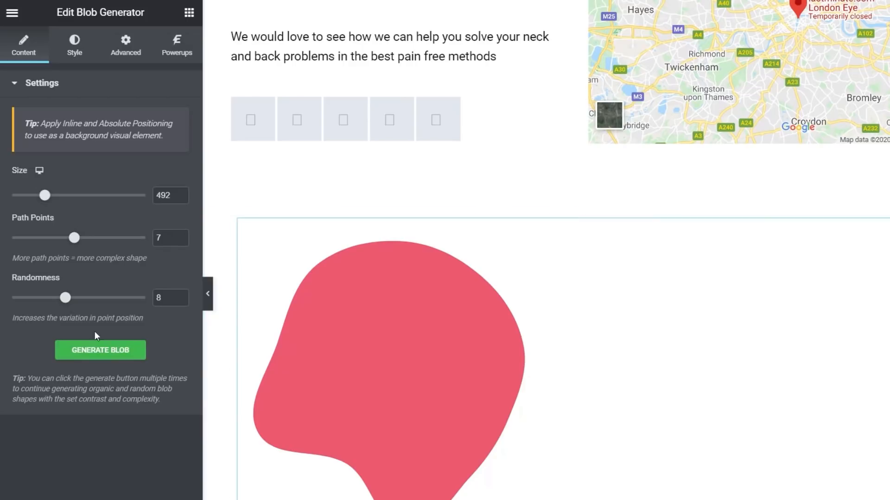
{"action": "left_click_drag", "start_coordinate": [62, 299], "coordinate": [91, 299]}
{"action": "left_click", "coordinate": [77, 355]}
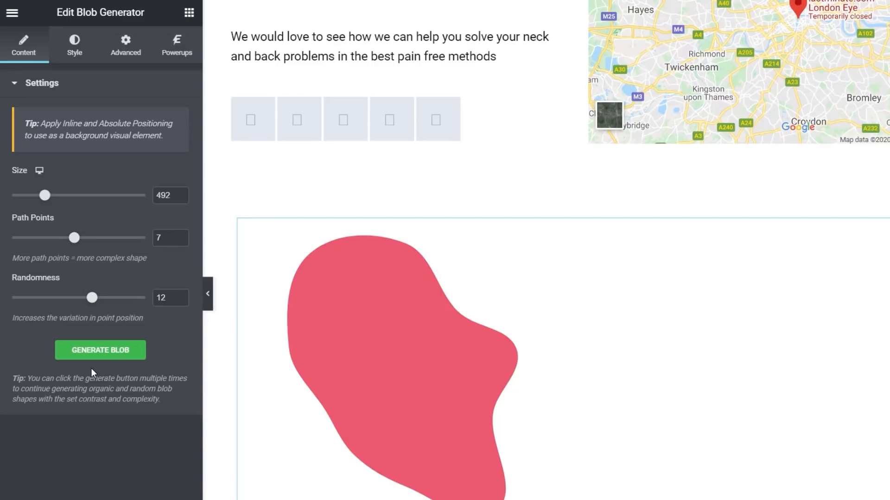
Fill the blob with the living room photo from the media library at image size Large - 1024 x 1024.
{"action": "left_click", "coordinate": [73, 50]}
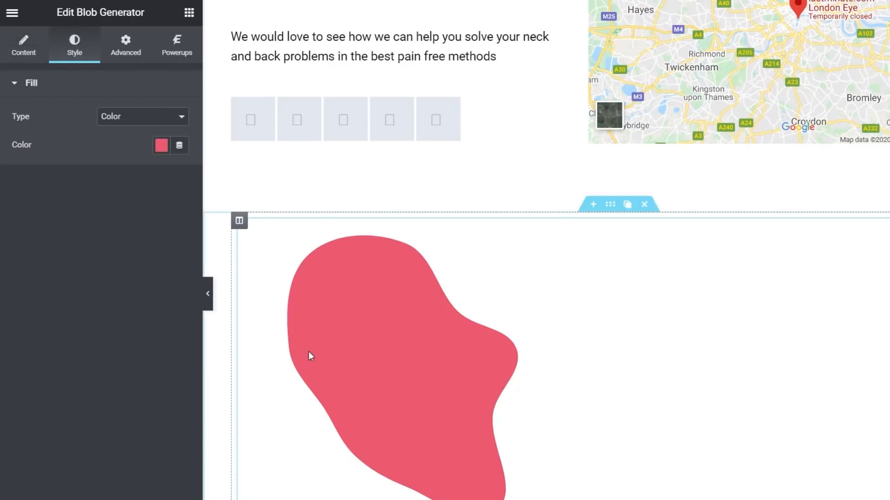
{"action": "left_click", "coordinate": [135, 118]}
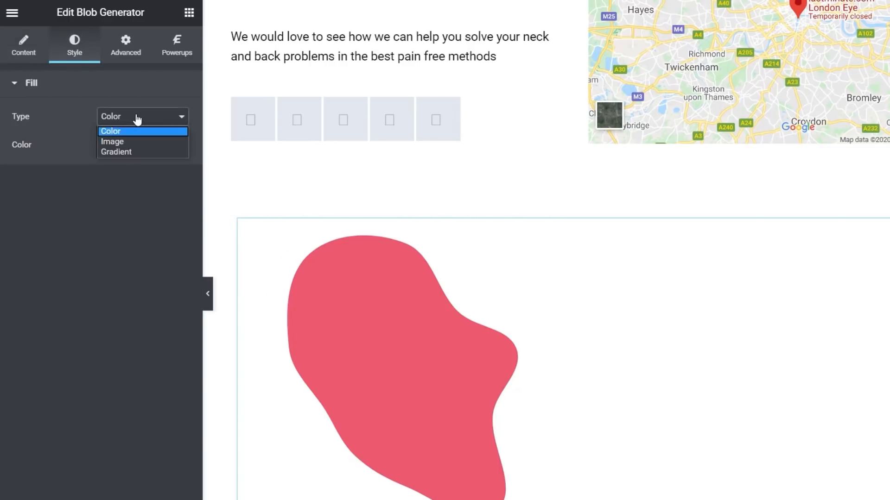
{"action": "left_click", "coordinate": [129, 142]}
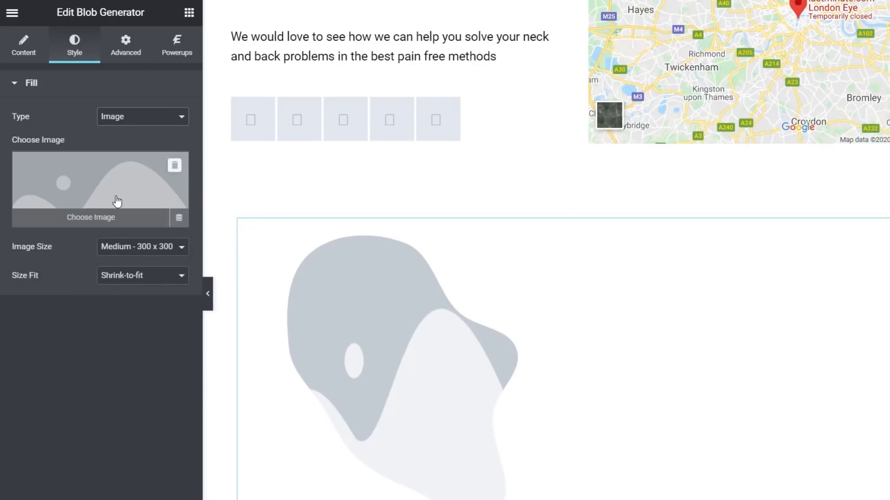
{"action": "left_click", "coordinate": [111, 183]}
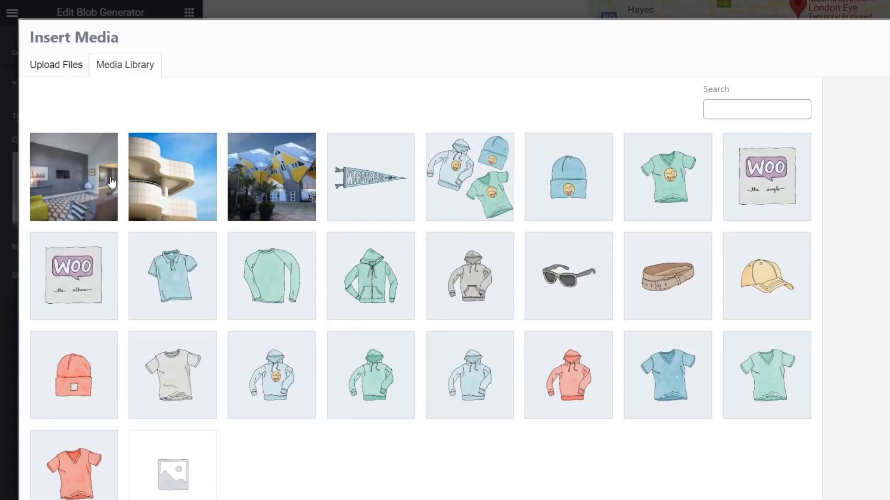
{"action": "left_click", "coordinate": [79, 187]}
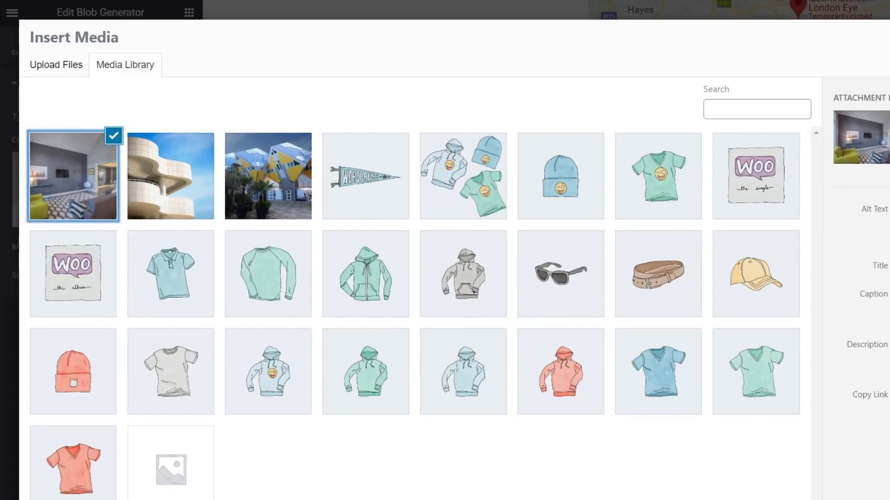
{"action": "left_click", "coordinate": [885, 495]}
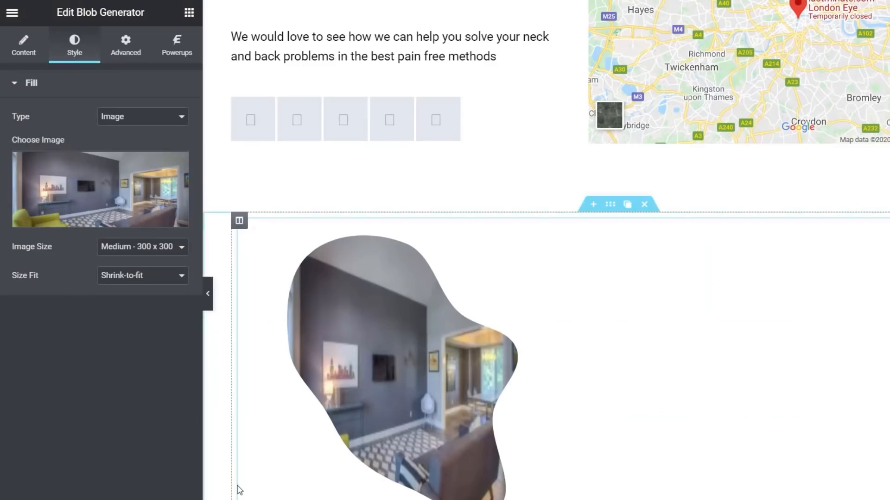
{"action": "left_click", "coordinate": [172, 250]}
{"action": "left_click", "coordinate": [154, 293]}
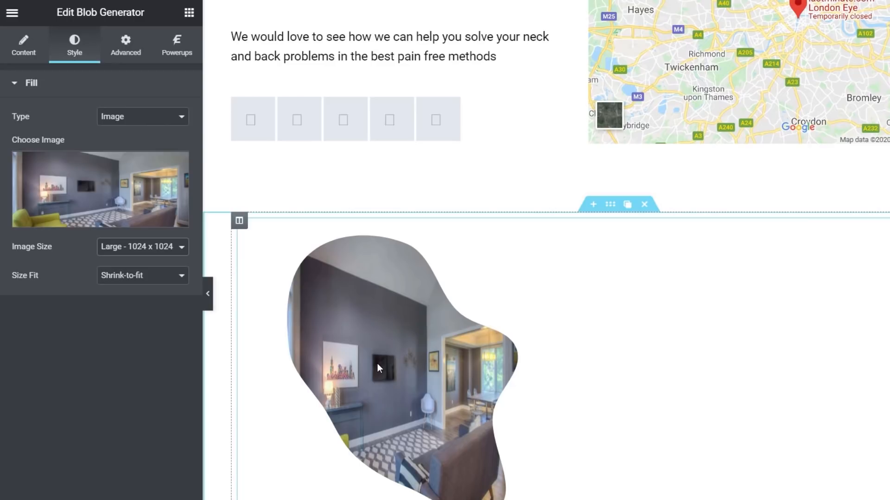
Set the blob's size to about 625, path points to 4 and randomness to 8, and regenerate its shape several times.
{"action": "left_click", "coordinate": [23, 46]}
{"action": "left_click_drag", "start_coordinate": [45, 196], "coordinate": [57, 199]}
{"action": "left_click_drag", "start_coordinate": [74, 238], "coordinate": [48, 240]}
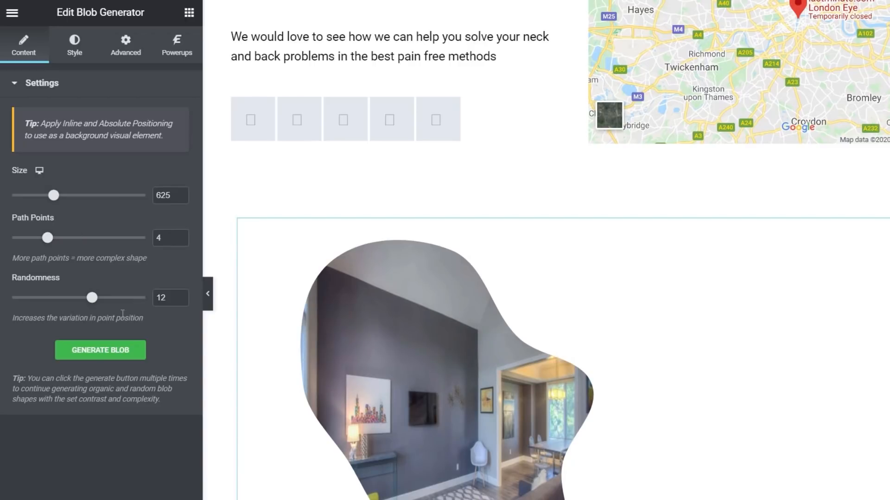
{"action": "left_click_drag", "start_coordinate": [91, 298], "coordinate": [66, 298]}
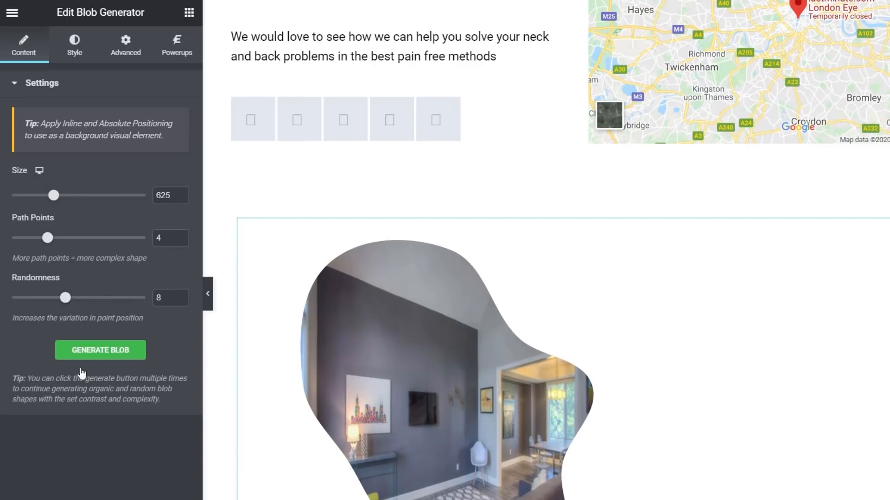
{"action": "left_click", "coordinate": [119, 351]}
{"action": "scroll", "coordinate": [691, 379], "scroll_direction": "down", "scroll_amount": 1}
{"action": "left_click", "coordinate": [115, 357]}
{"action": "left_click", "coordinate": [101, 357]}
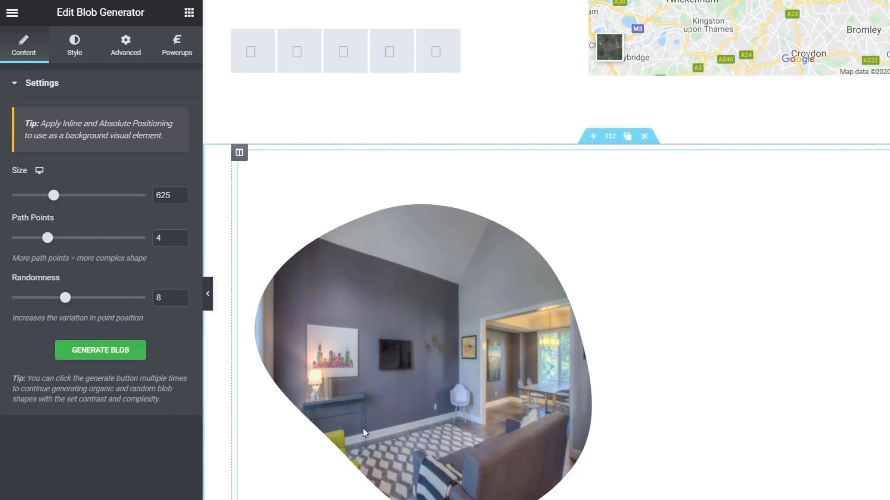
Set the blob's fill image size to 1536x1536.
{"action": "scroll", "coordinate": [396, 407], "scroll_direction": "up", "scroll_amount": 1}
{"action": "left_click", "coordinate": [74, 46]}
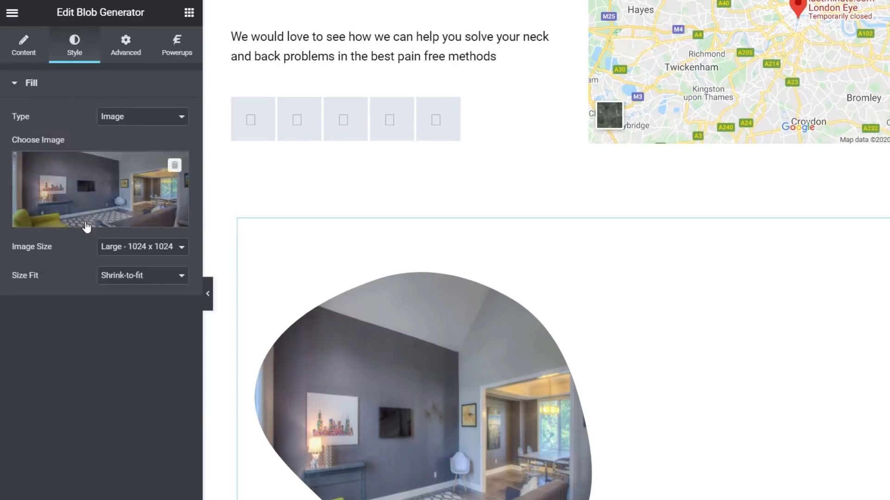
{"action": "left_click", "coordinate": [168, 247]}
{"action": "left_click", "coordinate": [145, 301]}
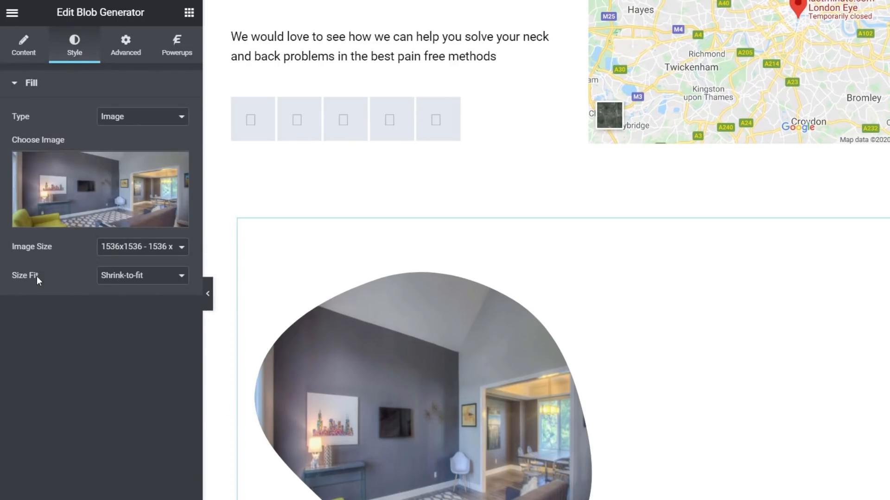
Try the Custom size fit for the blob's image and return it to Shrink-to-fit.
{"action": "left_click", "coordinate": [152, 280]}
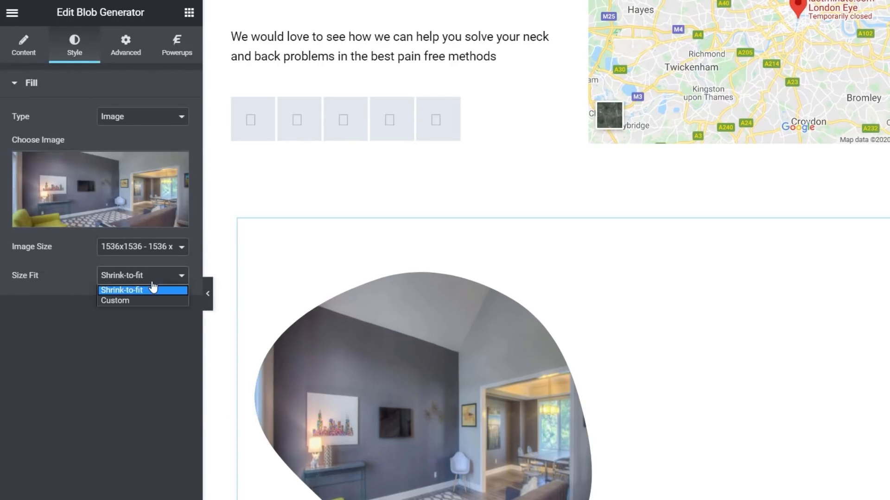
{"action": "left_click", "coordinate": [121, 299]}
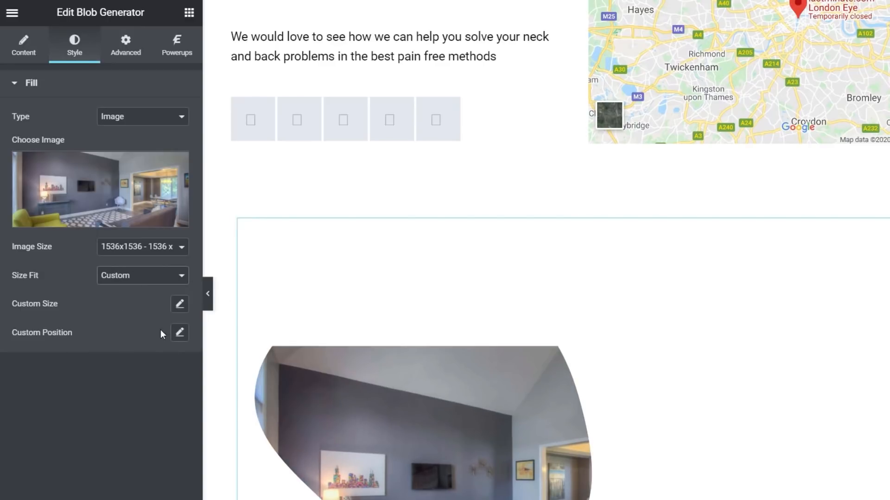
{"action": "left_click", "coordinate": [179, 280]}
{"action": "left_click", "coordinate": [152, 290]}
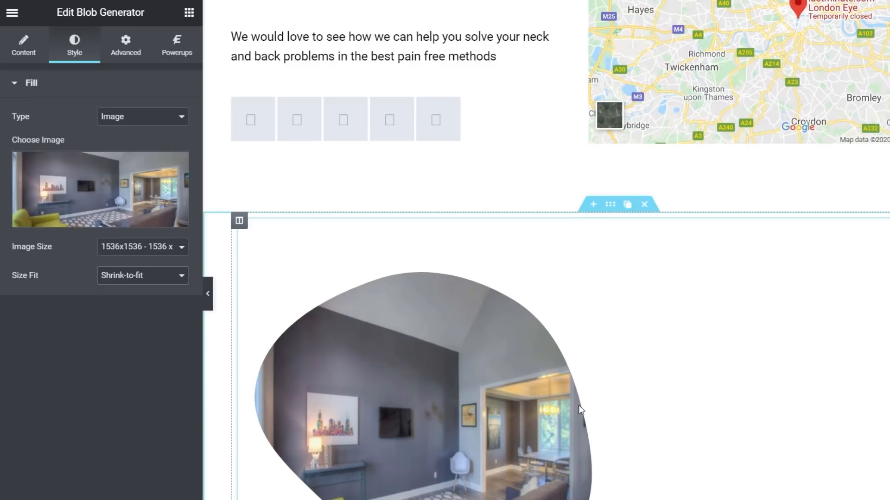
Switch the blob's fill to Gradient with Color 1 located at about 10 and Color 2 at about 92.
{"action": "left_click", "coordinate": [168, 119]}
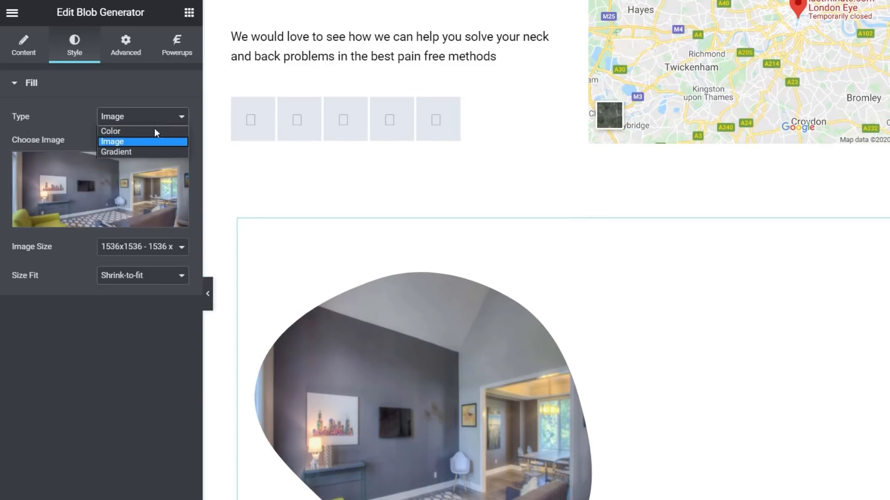
{"action": "left_click", "coordinate": [133, 152]}
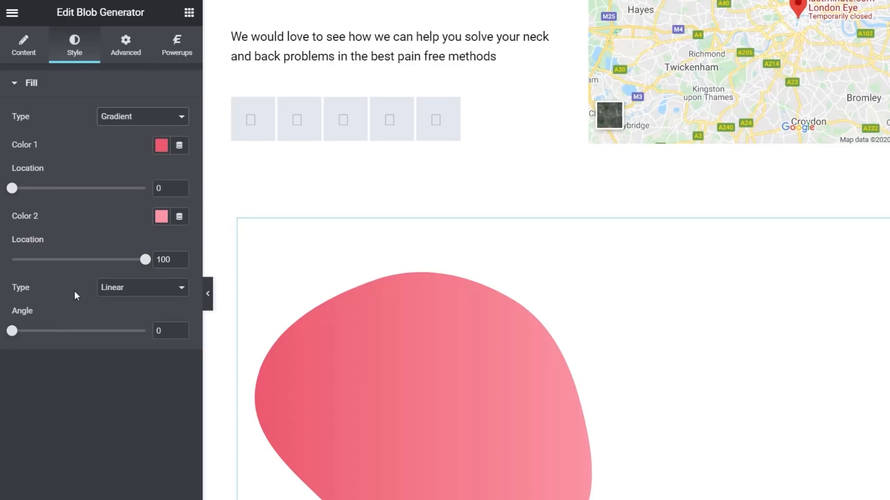
{"action": "left_click_drag", "start_coordinate": [12, 188], "coordinate": [25, 188]}
{"action": "left_click_drag", "start_coordinate": [145, 259], "coordinate": [135, 260]}
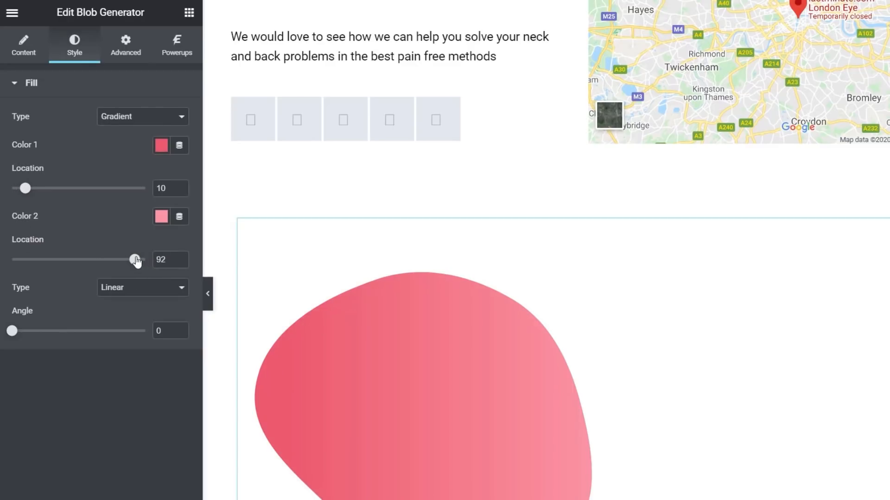
Lower the opacity of the gradient's first color, giving #EC576B5E.
{"action": "left_click", "coordinate": [162, 146]}
{"action": "left_click_drag", "start_coordinate": [243, 337], "coordinate": [148, 337]}
{"action": "left_click", "coordinate": [37, 420]}
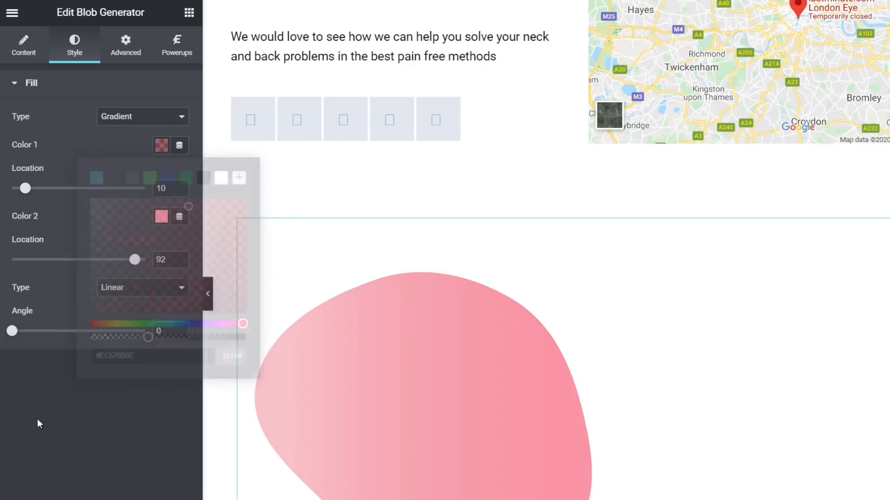
Set the blob gradient's angle to about 26 and change its type to Radial.
{"action": "left_click_drag", "start_coordinate": [13, 331], "coordinate": [32, 332]}
{"action": "left_click", "coordinate": [154, 292]}
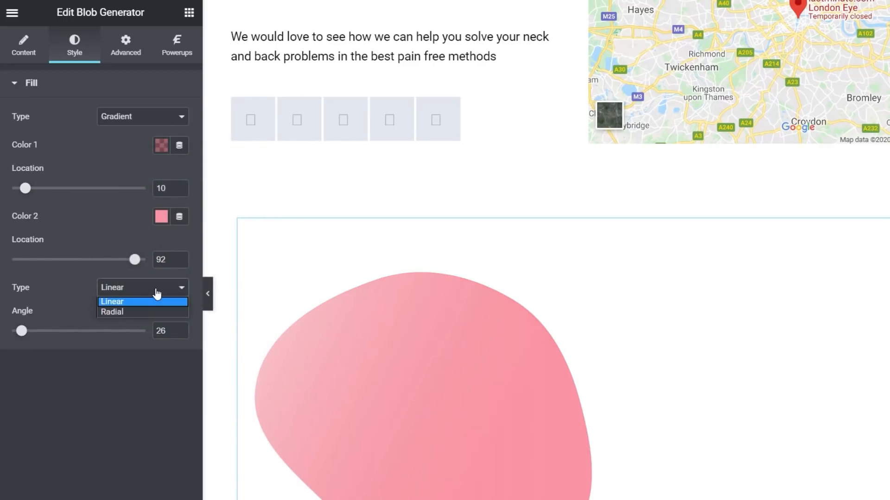
{"action": "left_click", "coordinate": [135, 310]}
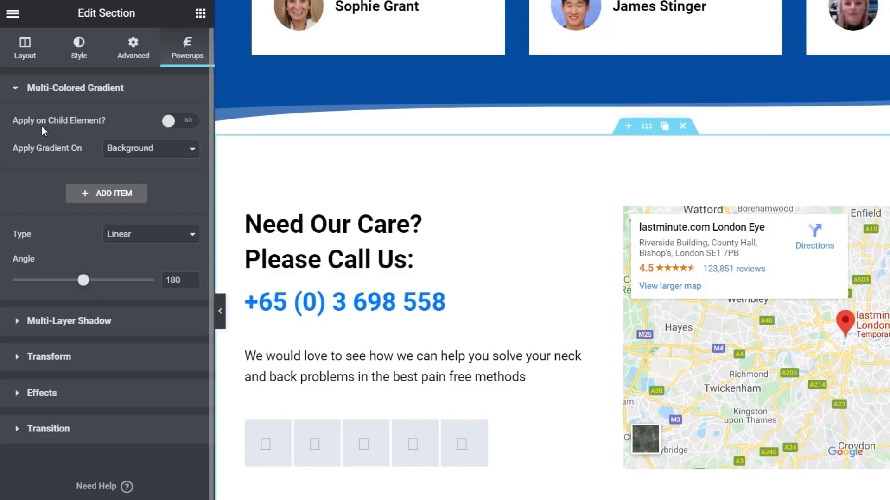
Examine the section's Multi-Colored Gradient options for targeting a child element and for applying to background or text.
{"action": "left_click", "coordinate": [176, 123]}
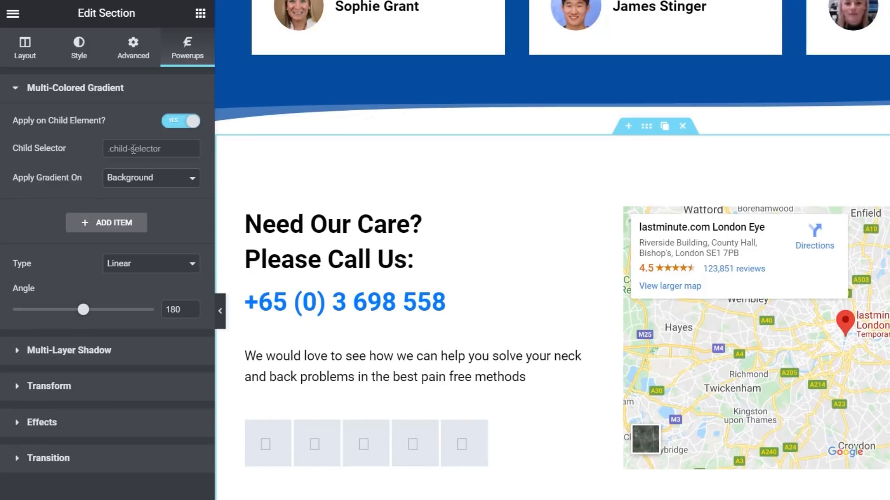
{"action": "left_click", "coordinate": [171, 123]}
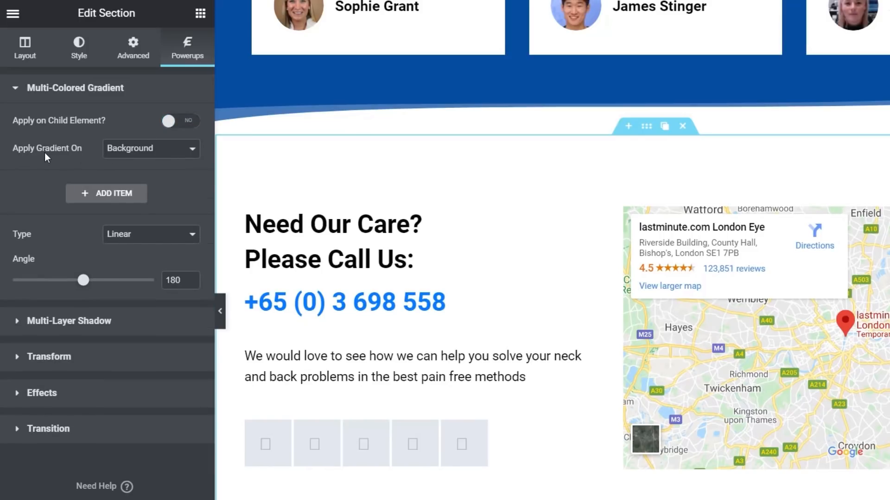
{"action": "left_click", "coordinate": [133, 155]}
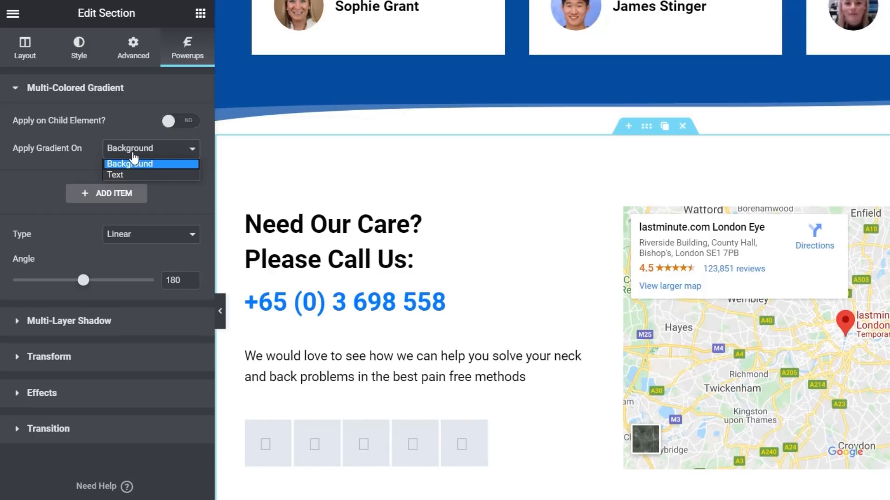
{"action": "left_click", "coordinate": [61, 152]}
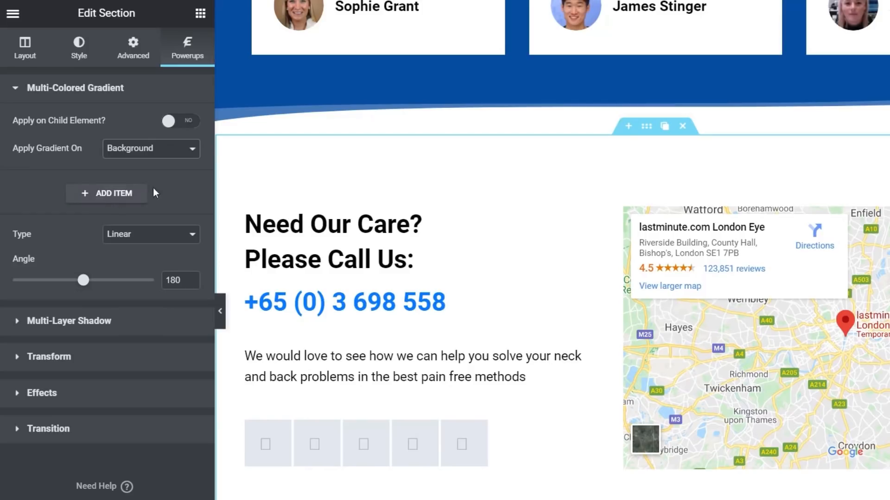
Add two background gradient color stops to the contact section: #4054b2 at 0% and #61CE70 at 100%.
{"action": "left_click", "coordinate": [122, 201]}
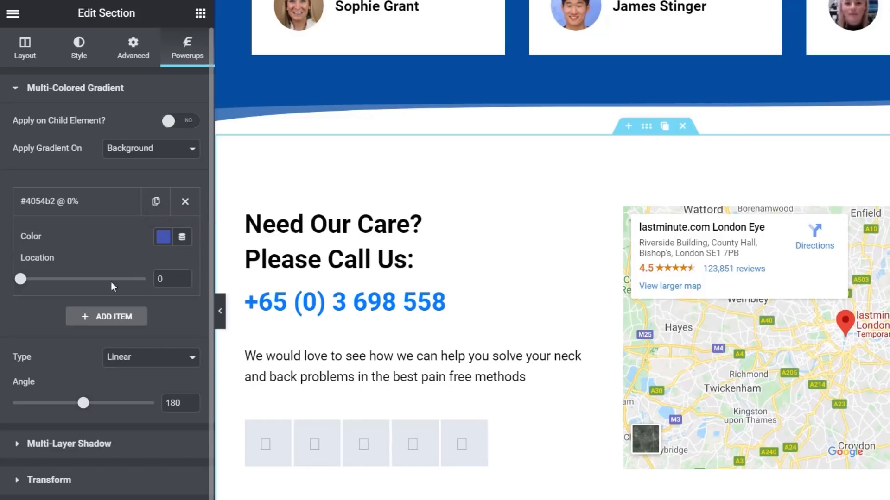
{"action": "left_click", "coordinate": [118, 317]}
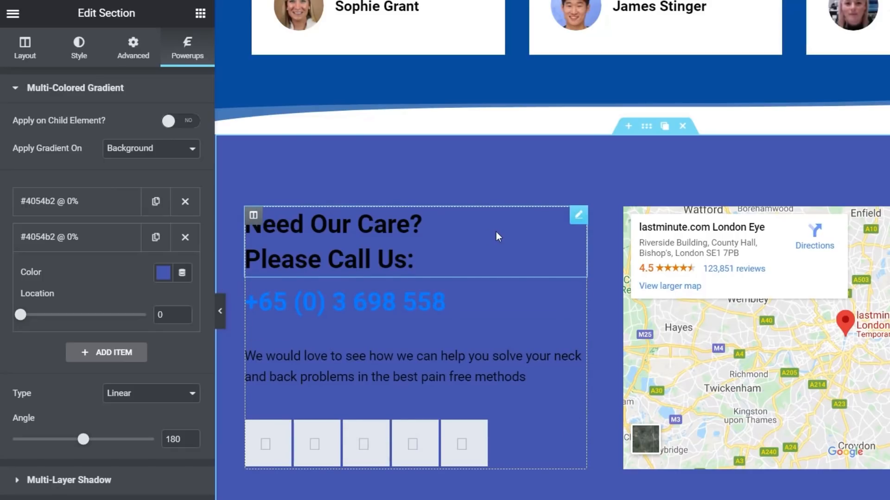
{"action": "left_click", "coordinate": [163, 273]}
{"action": "left_click", "coordinate": [151, 308]}
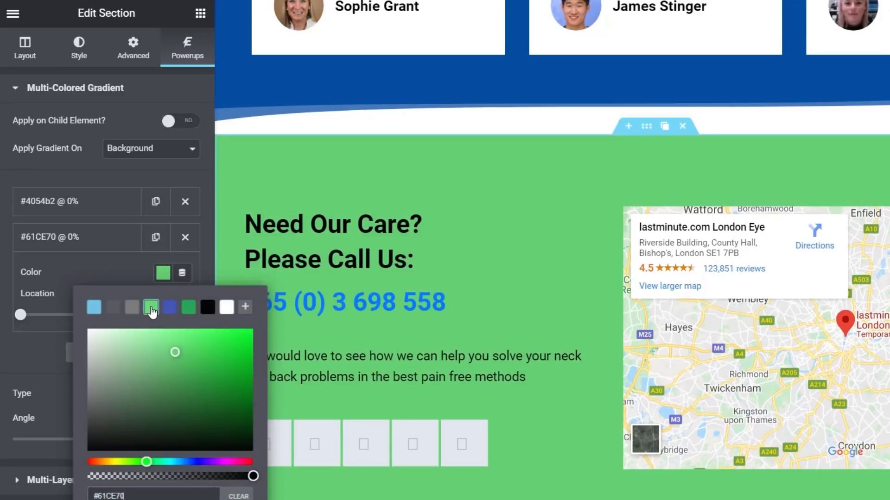
{"action": "left_click", "coordinate": [163, 273]}
{"action": "left_click_drag", "start_coordinate": [21, 315], "coordinate": [156, 325]}
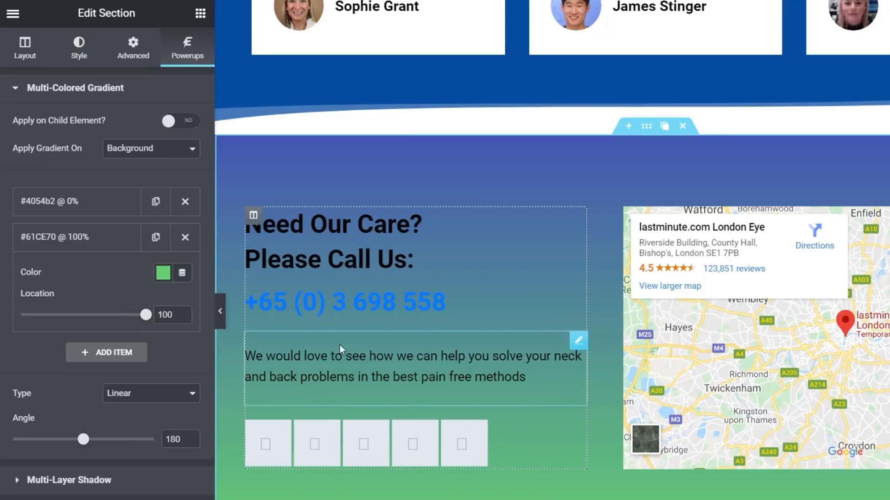
Move the contact section gradient's #4054b2 stop to 41% and make the gradient Radial with a Bottom Center position.
{"action": "left_click", "coordinate": [59, 201]}
{"action": "left_click_drag", "start_coordinate": [20, 280], "coordinate": [72, 284]}
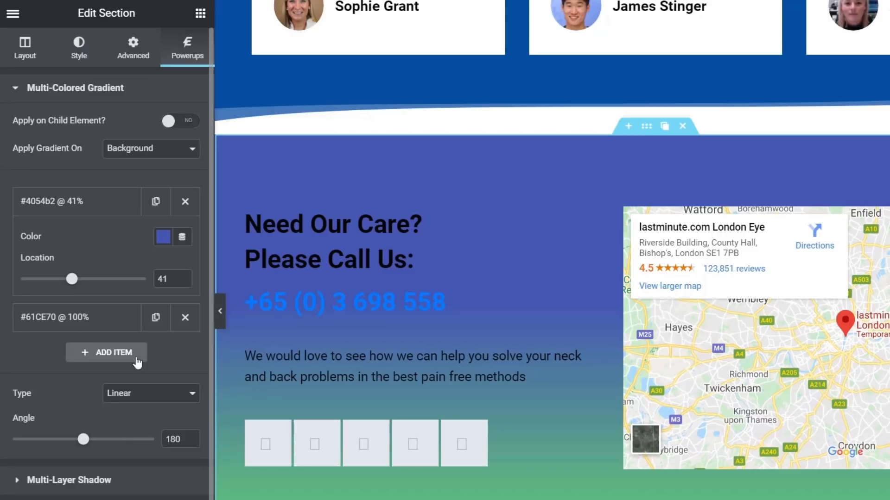
{"action": "left_click", "coordinate": [175, 397]}
{"action": "left_click", "coordinate": [121, 420]}
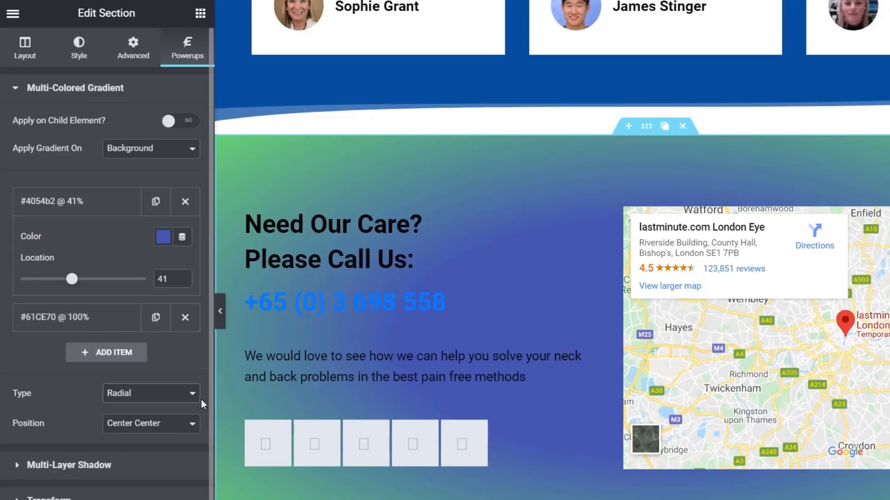
{"action": "left_click", "coordinate": [174, 431]}
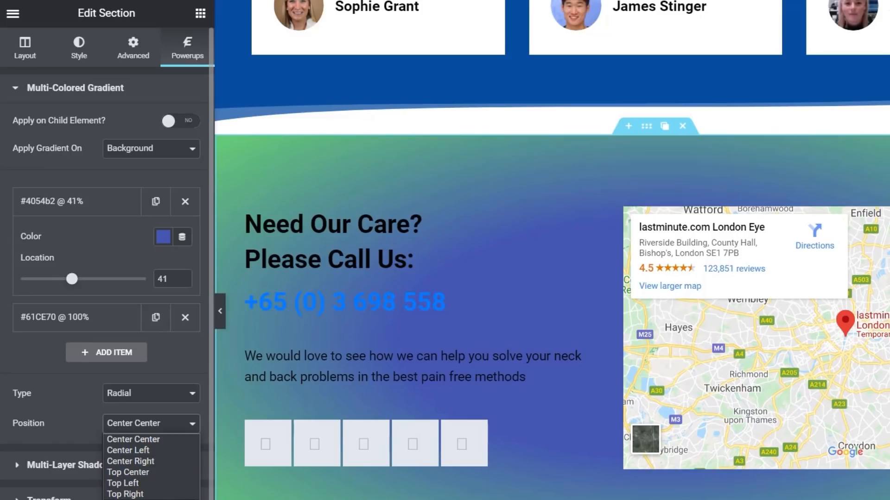
{"action": "left_click", "coordinate": [135, 499]}
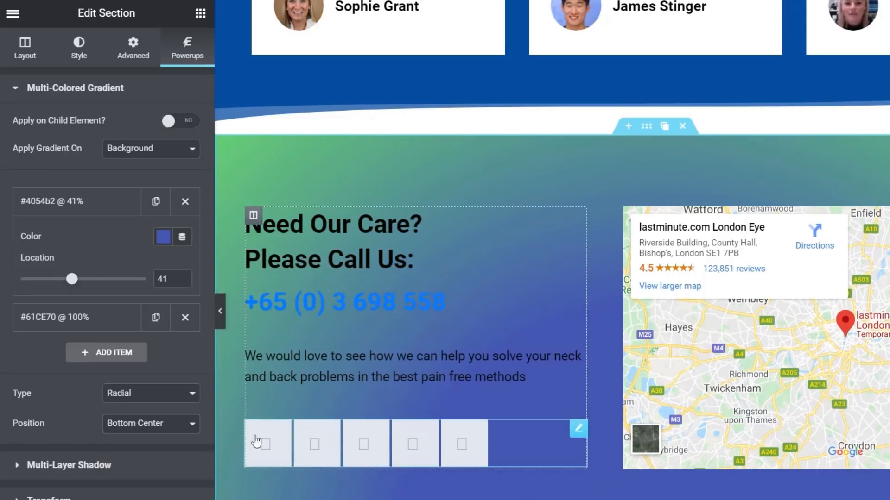
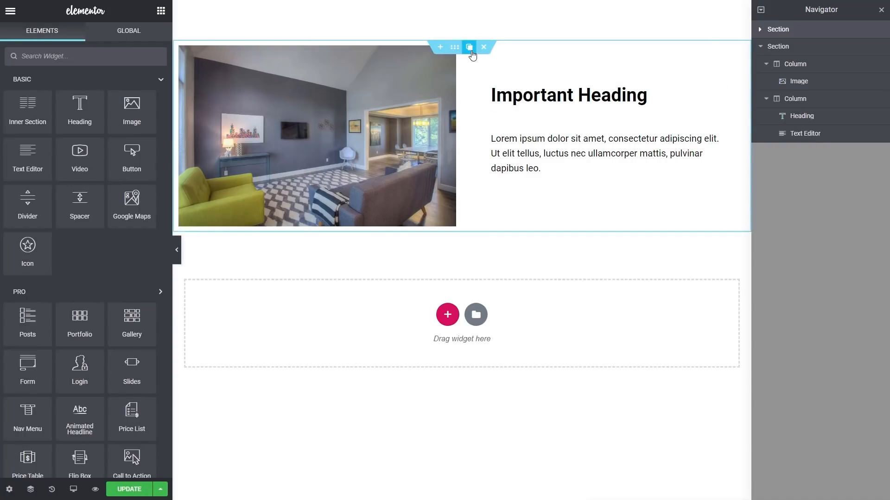
Give the column containing the Important Heading text a classic background in pale blue #DBEBF1.
{"action": "left_click", "coordinate": [502, 99]}
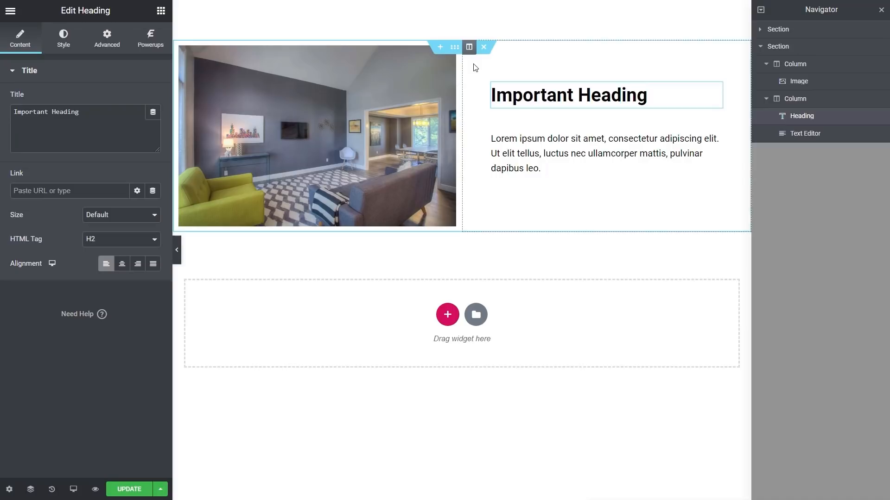
{"action": "left_click", "coordinate": [469, 48]}
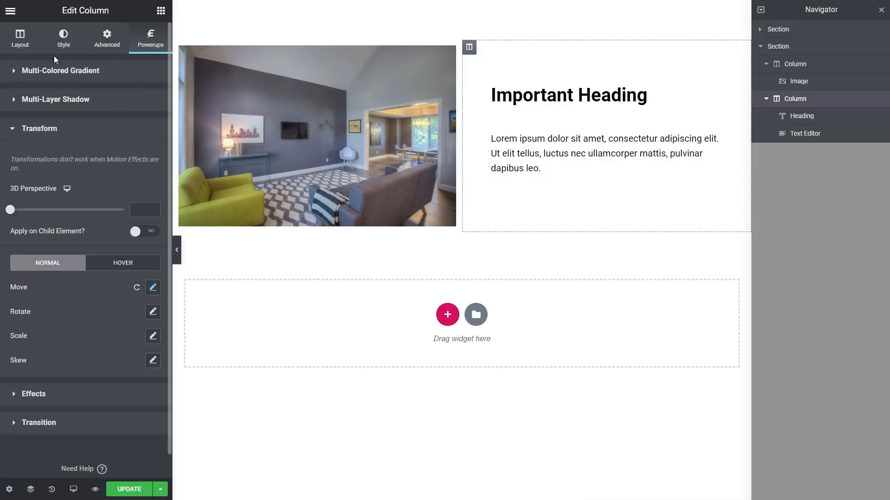
{"action": "left_click", "coordinate": [69, 41]}
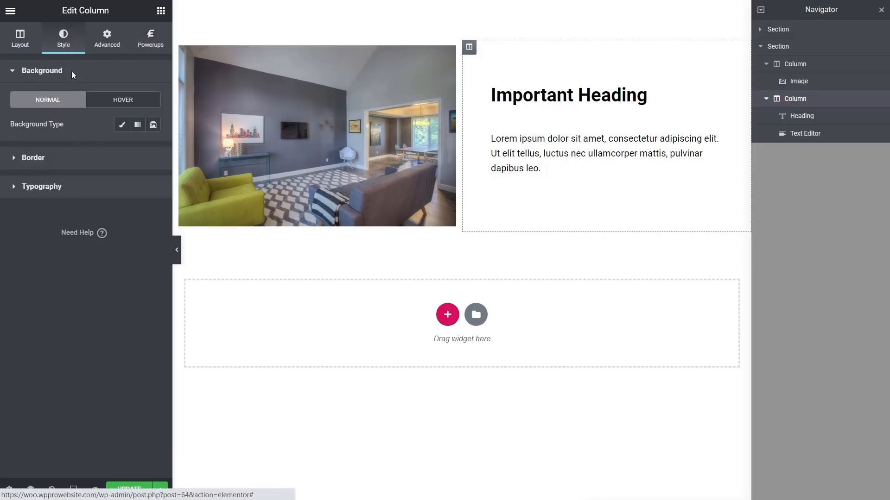
{"action": "left_click", "coordinate": [123, 125]}
{"action": "left_click", "coordinate": [138, 148]}
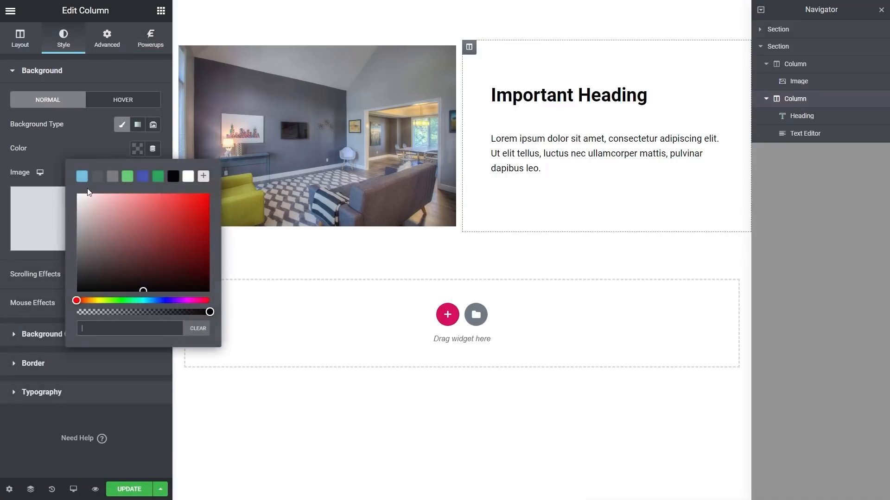
{"action": "left_click", "coordinate": [82, 176]}
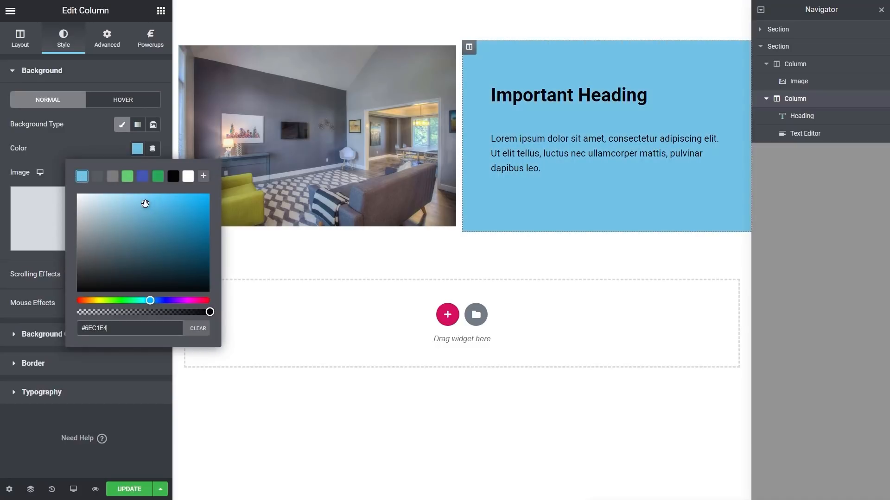
{"action": "left_click_drag", "start_coordinate": [145, 204], "coordinate": [87, 198]}
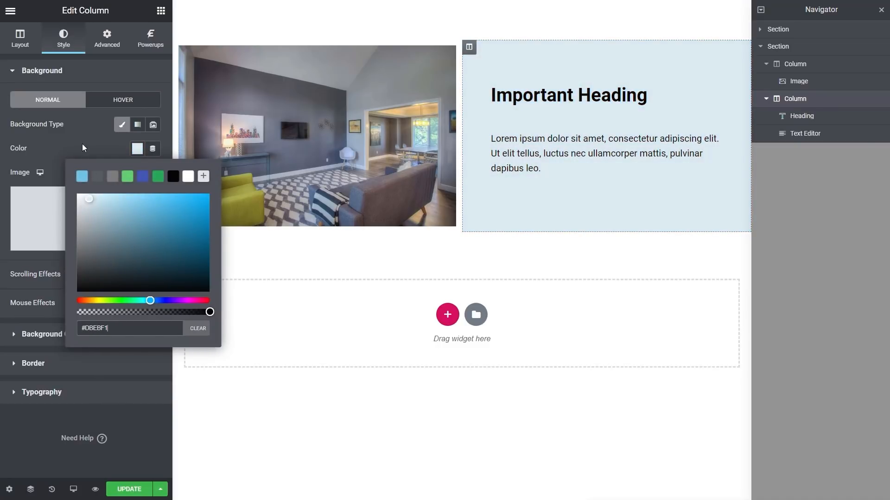
{"action": "left_click", "coordinate": [80, 141]}
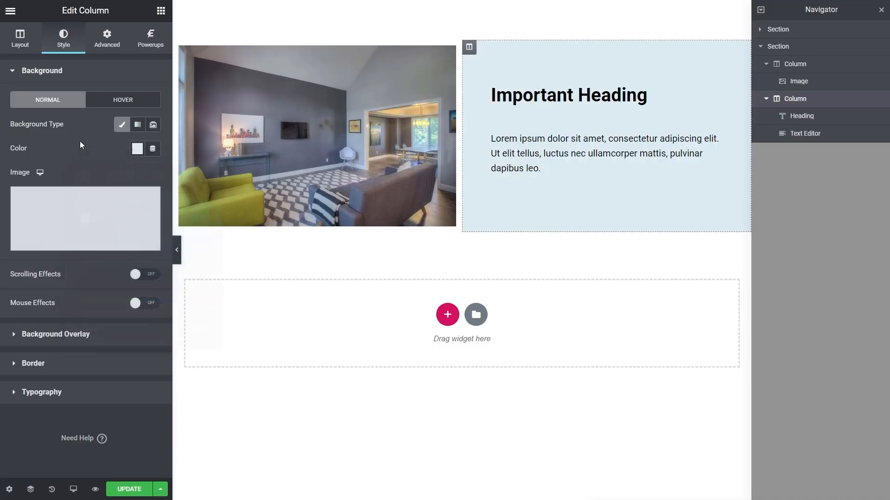
Set the text column's top, right and bottom margins to 50 px and its left margin to 0.
{"action": "left_click", "coordinate": [105, 38]}
{"action": "left_click", "coordinate": [29, 121]}
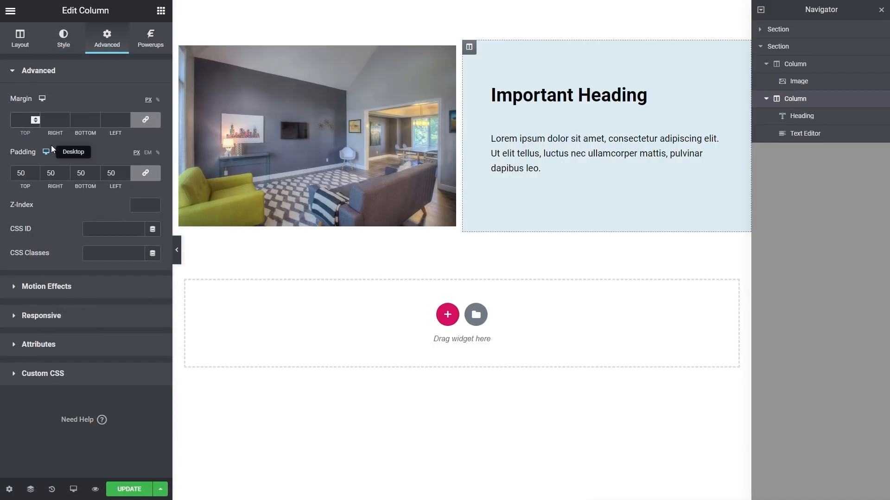
{"action": "type", "text": "50"}
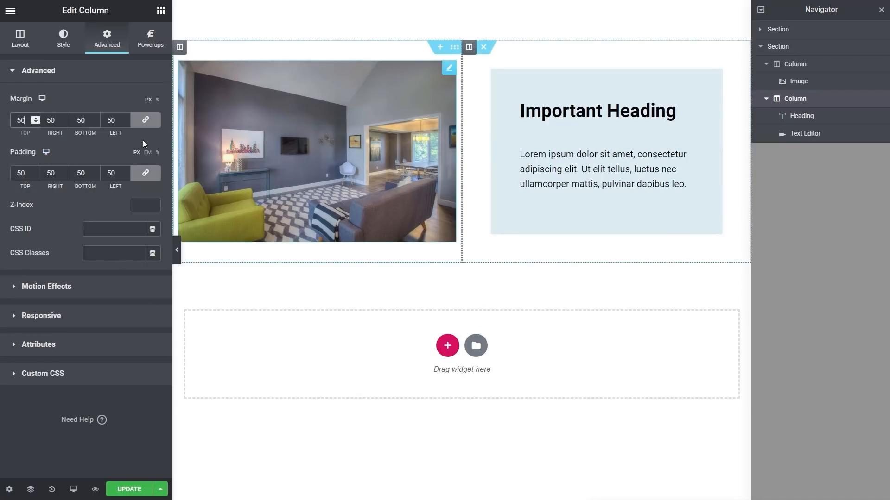
{"action": "left_click", "coordinate": [150, 122]}
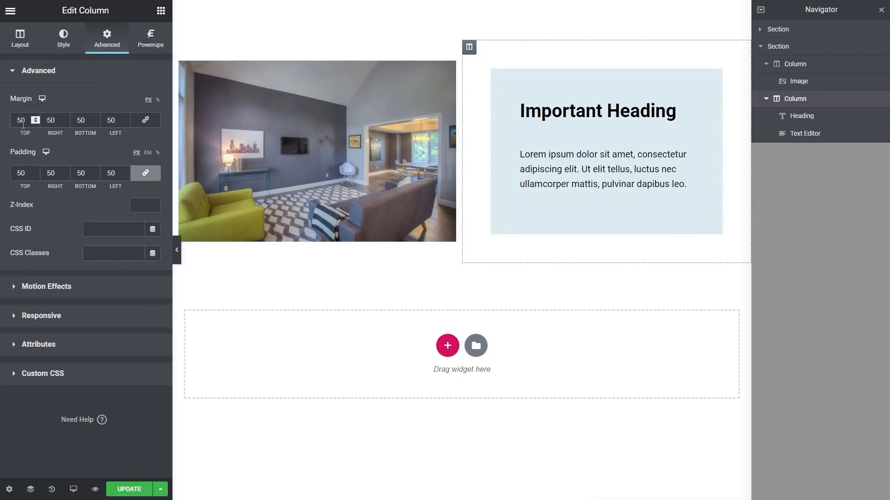
{"action": "left_click_drag", "start_coordinate": [115, 123], "coordinate": [94, 122]}
{"action": "type", "text": "0"}
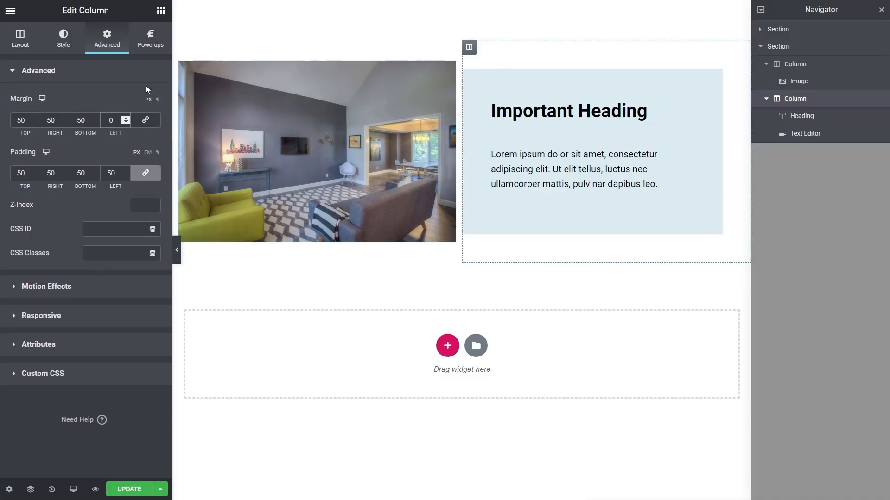
Offset the text column with the Powerups Move transform, -145 horizontally and 60 vertically, to overlap the image.
{"action": "left_click", "coordinate": [146, 42]}
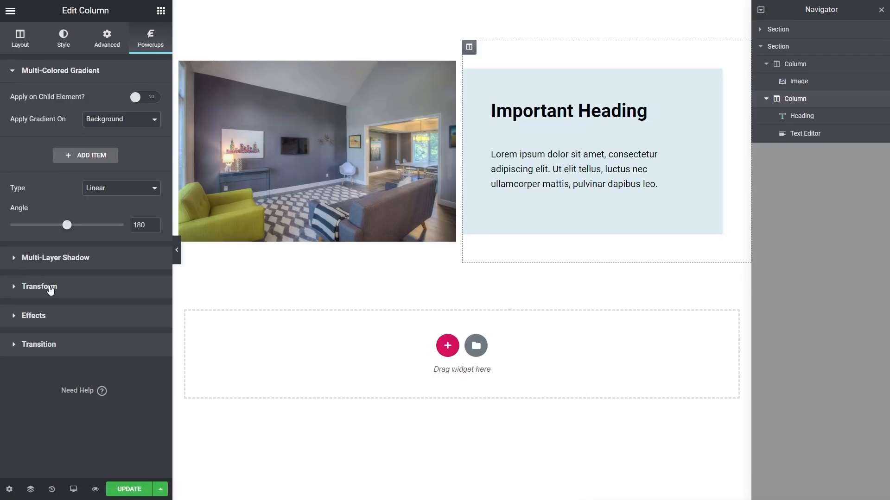
{"action": "left_click", "coordinate": [51, 287]}
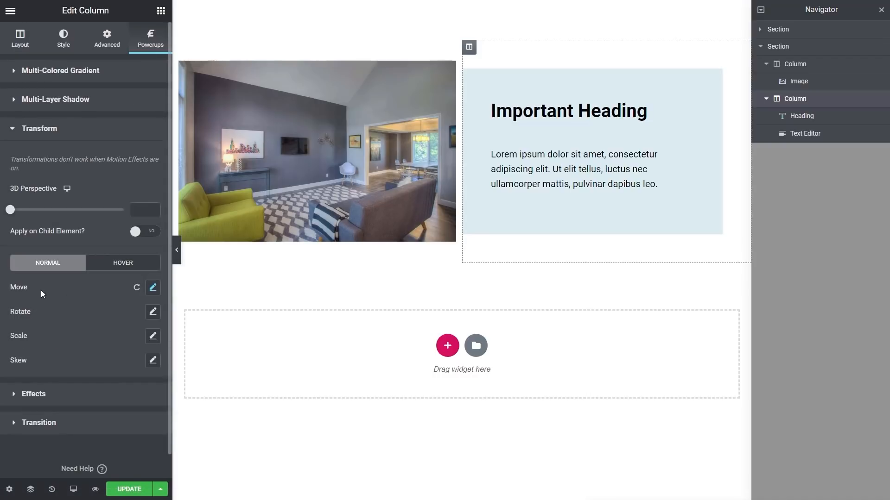
{"action": "left_click", "coordinate": [137, 287]}
{"action": "left_click", "coordinate": [151, 290]}
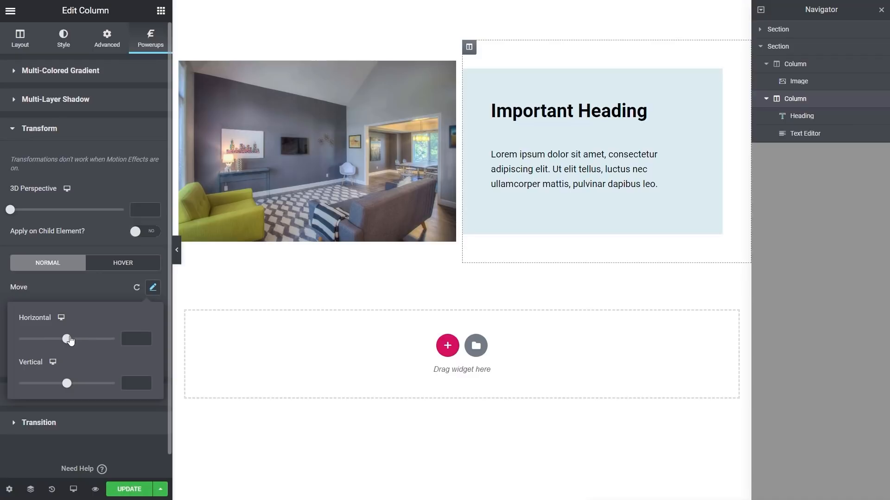
{"action": "left_click_drag", "start_coordinate": [66, 339], "coordinate": [63, 342]}
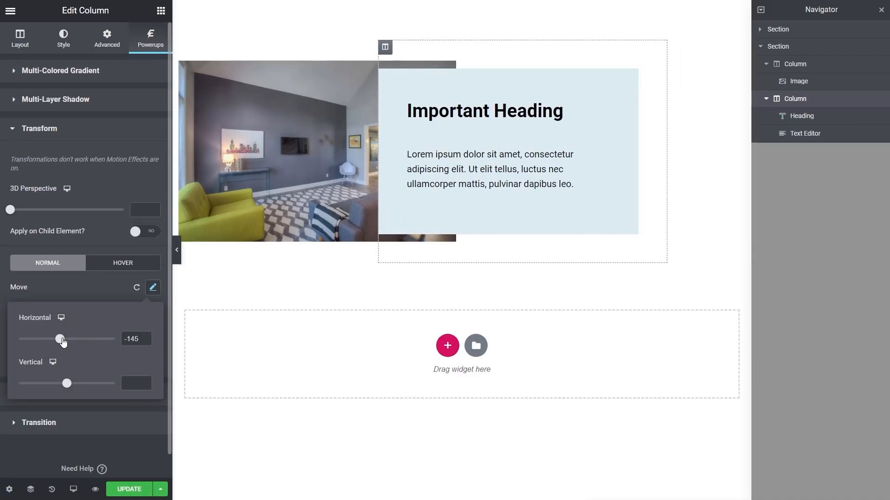
{"action": "left_click_drag", "start_coordinate": [65, 383], "coordinate": [71, 389]}
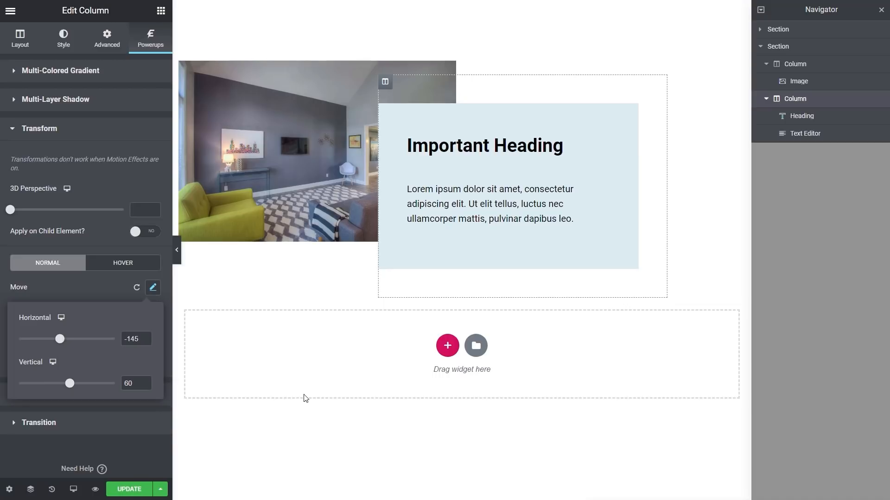
{"action": "left_click", "coordinate": [78, 286]}
Try rotating the text column by -4.3 on both its vertical and Z axes.
{"action": "left_click", "coordinate": [153, 312]}
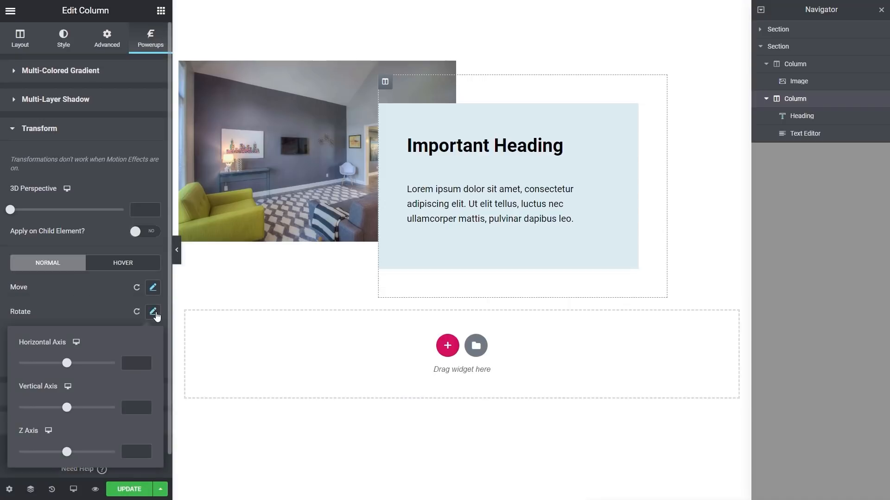
{"action": "left_click_drag", "start_coordinate": [69, 367], "coordinate": [67, 366]}
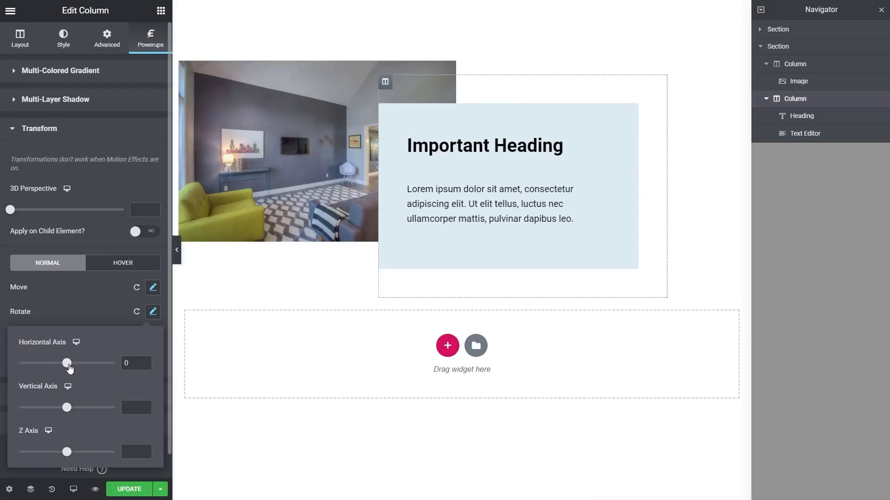
{"action": "left_click_drag", "start_coordinate": [69, 408], "coordinate": [67, 453]}
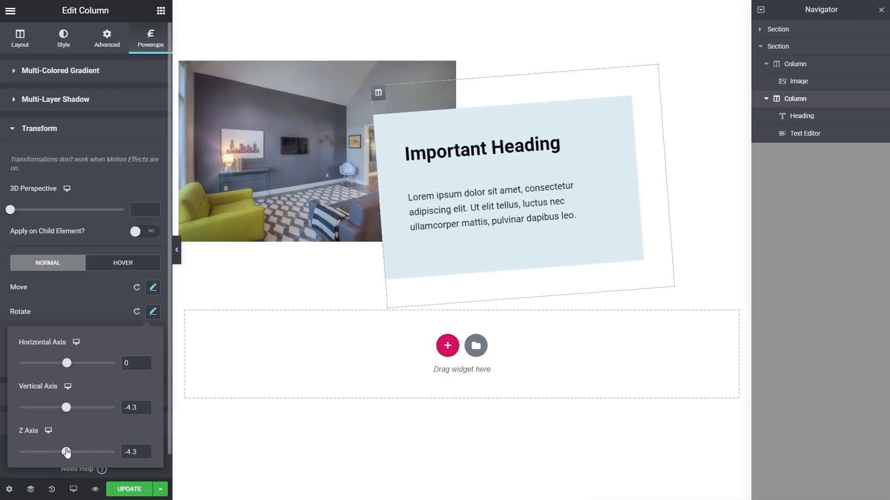
Clear the text column's rotation values for the Z, vertical and horizontal axes.
{"action": "left_click_drag", "start_coordinate": [137, 453], "coordinate": [125, 451]}
{"action": "key", "text": "BackSpace"}
{"action": "left_click_drag", "start_coordinate": [137, 408], "coordinate": [125, 408]}
{"action": "key", "text": "BackSpace"}
{"action": "left_click_drag", "start_coordinate": [134, 364], "coordinate": [123, 364]}
{"action": "key", "text": "BackSpace"}
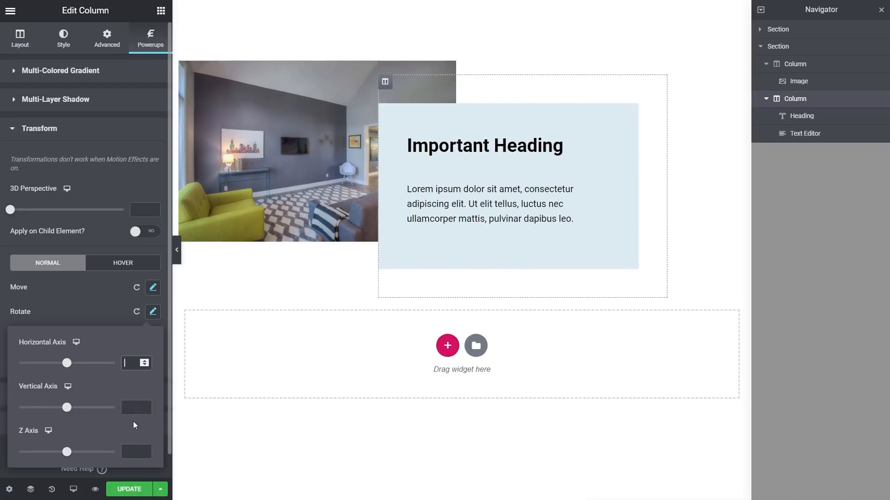
{"action": "left_click", "coordinate": [93, 319]}
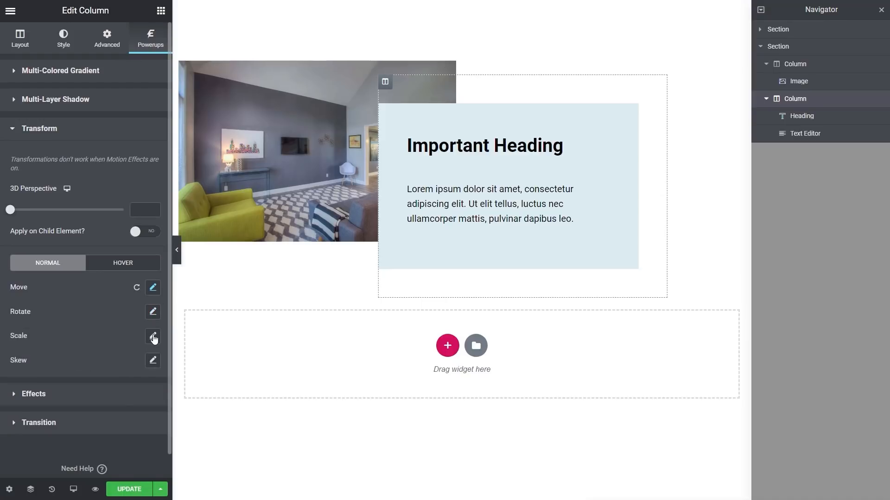
Try skewing the text column by 4 horizontally and 7 vertically.
{"action": "left_click", "coordinate": [153, 360]}
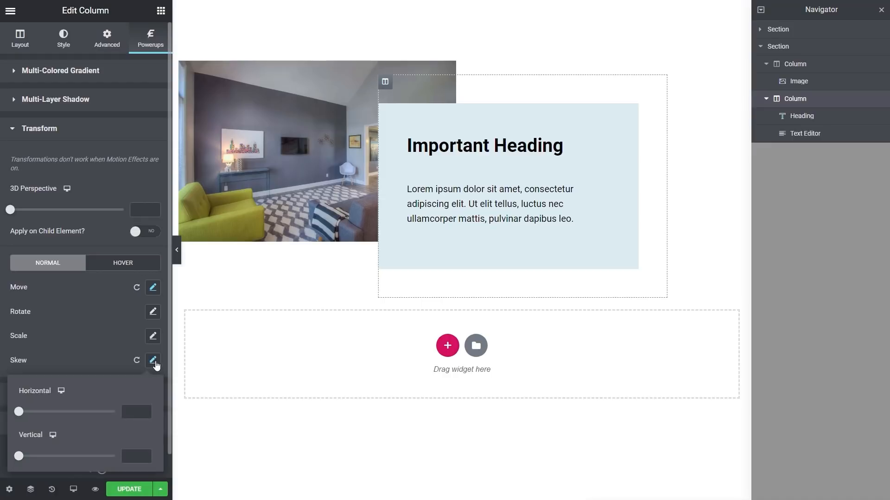
{"action": "left_click_drag", "start_coordinate": [24, 415], "coordinate": [26, 414]}
{"action": "left_click_drag", "start_coordinate": [20, 457], "coordinate": [29, 458]}
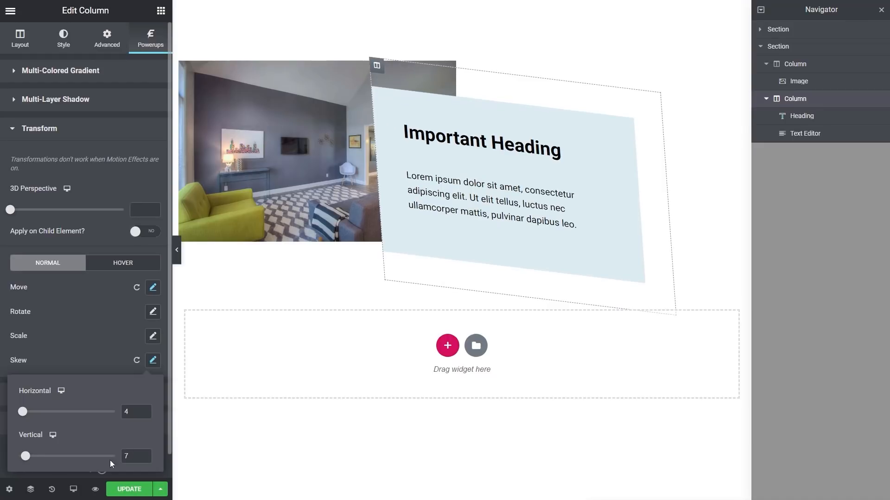
Return the text column's horizontal and vertical skew to 0.
{"action": "left_click_drag", "start_coordinate": [22, 411], "coordinate": [18, 411]}
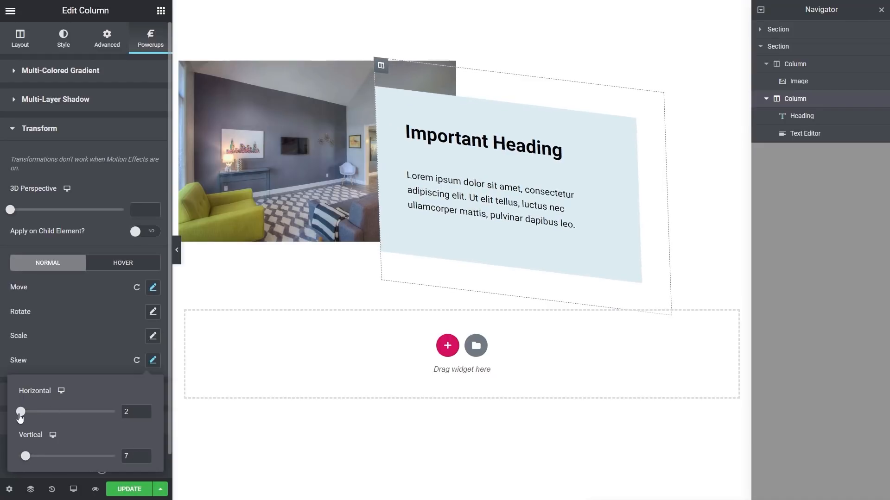
{"action": "left_click_drag", "start_coordinate": [25, 456], "coordinate": [18, 457]}
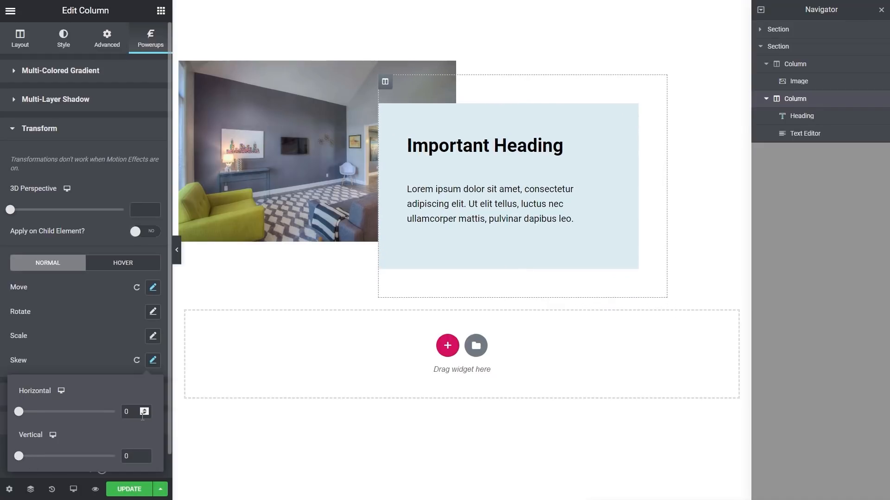
{"action": "mouse_move", "coordinate": [20, 413]}
{"action": "left_mouse_down"}
{"action": "mouse_move", "coordinate": [66, 413]}
{"action": "mouse_move", "coordinate": [18, 413]}
{"action": "left_mouse_up"}
Try a horizontal skew of -20 on the text column and clear the value again.
{"action": "type", "text": "-2"}
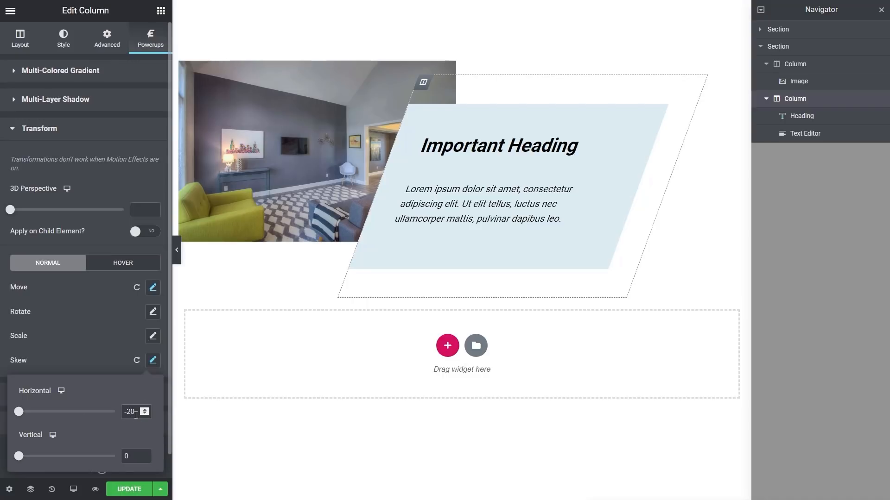
{"action": "left_click_drag", "start_coordinate": [136, 415], "coordinate": [117, 413]}
{"action": "key", "text": "BackSpace"}
{"action": "left_click", "coordinate": [298, 365]}
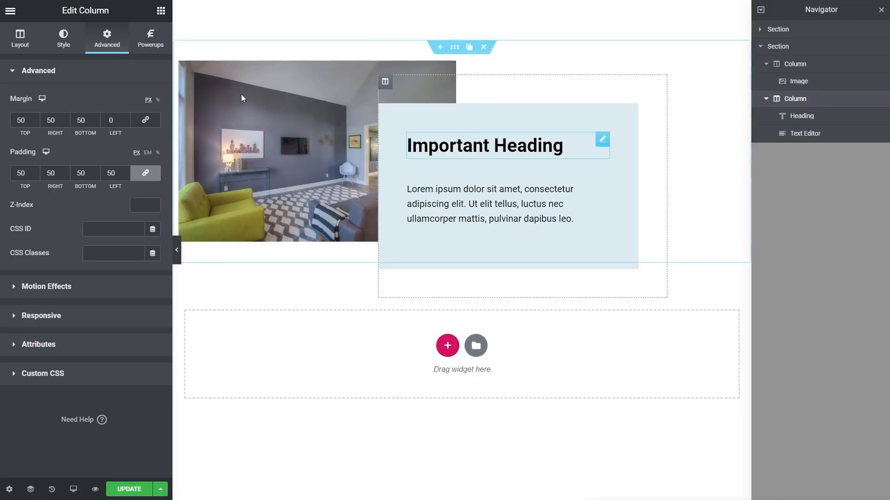
Inspect which targets the text column's Multi-Layer Shadow can be applied to in the Powerups settings.
{"action": "left_click", "coordinate": [152, 42]}
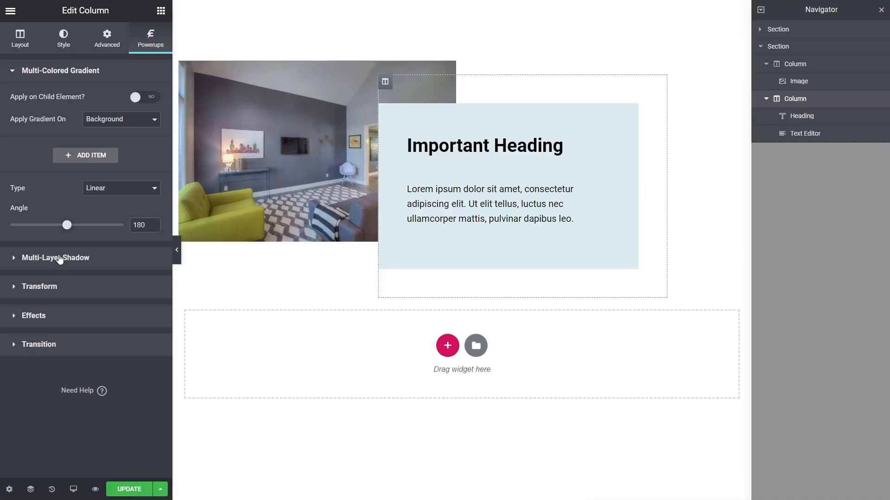
{"action": "left_click", "coordinate": [87, 263]}
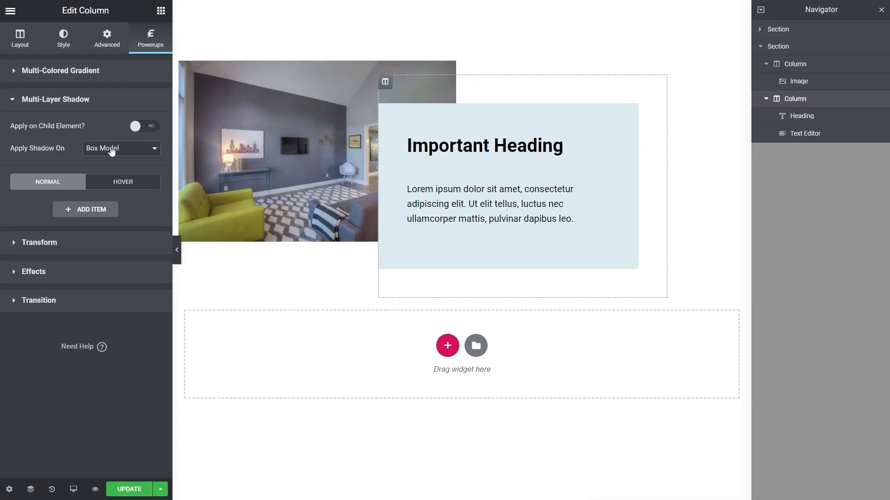
{"action": "left_click", "coordinate": [130, 155]}
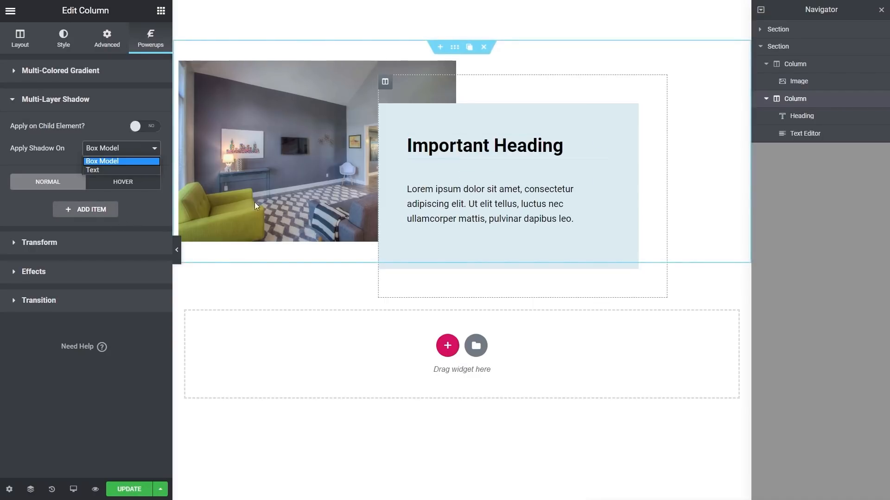
{"action": "left_click", "coordinate": [56, 144]}
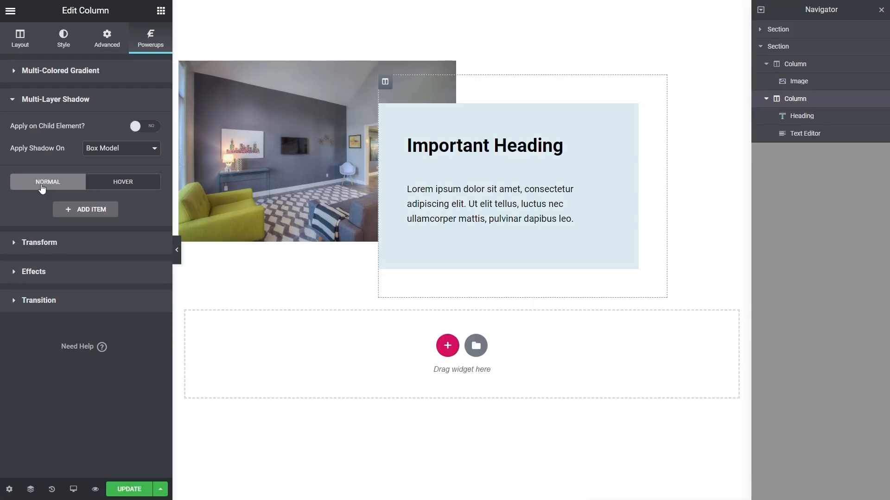
Try adding a shadow layer to the text column's normal state and review its position options.
{"action": "left_click", "coordinate": [90, 212]}
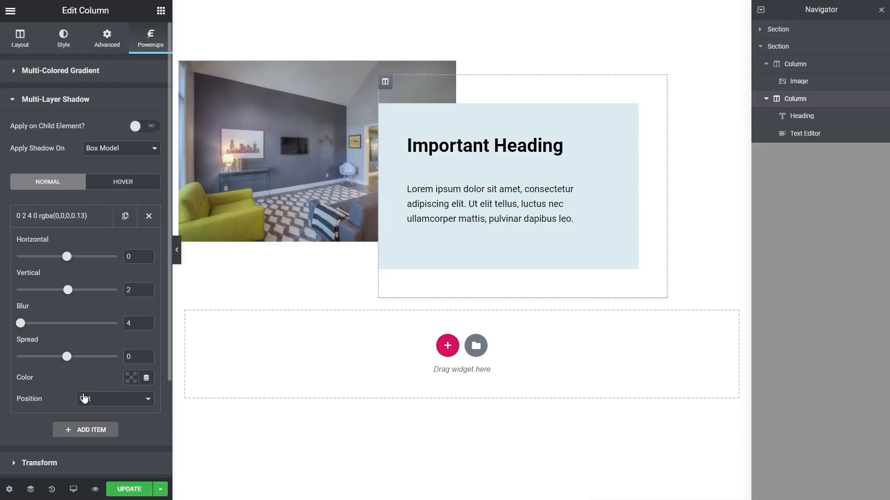
{"action": "left_click", "coordinate": [101, 400]}
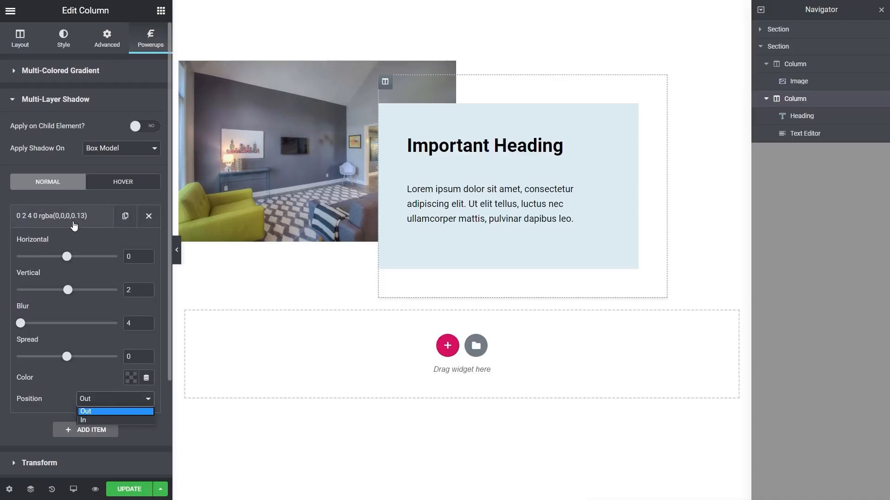
{"action": "left_click", "coordinate": [74, 225]}
{"action": "left_click", "coordinate": [88, 225]}
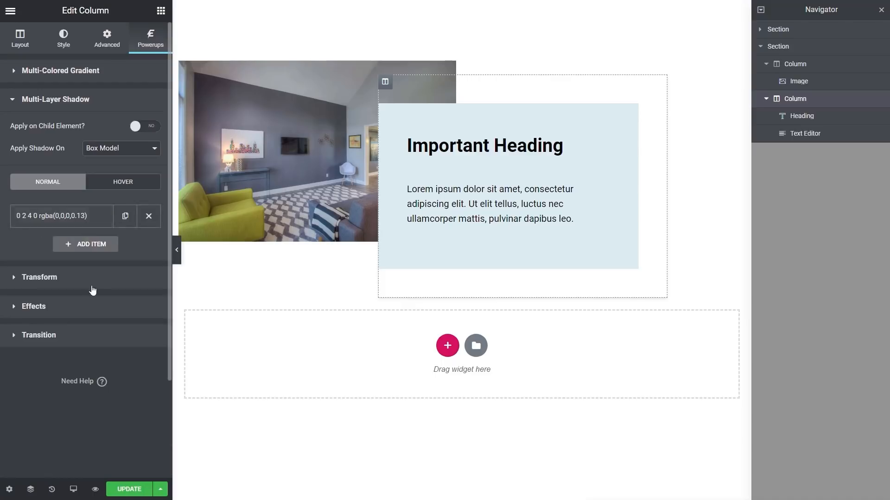
Try adding a second shadow layer to the text column and remove both layers.
{"action": "left_click", "coordinate": [82, 242]}
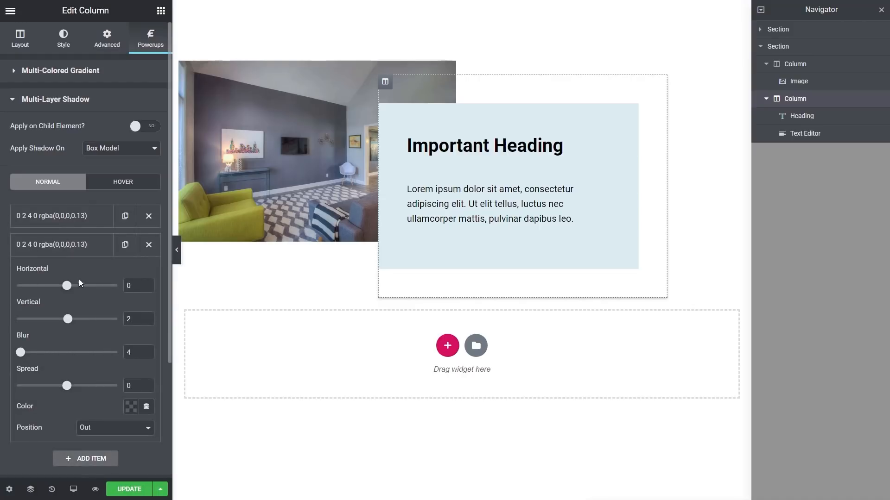
{"action": "left_click", "coordinate": [73, 250]}
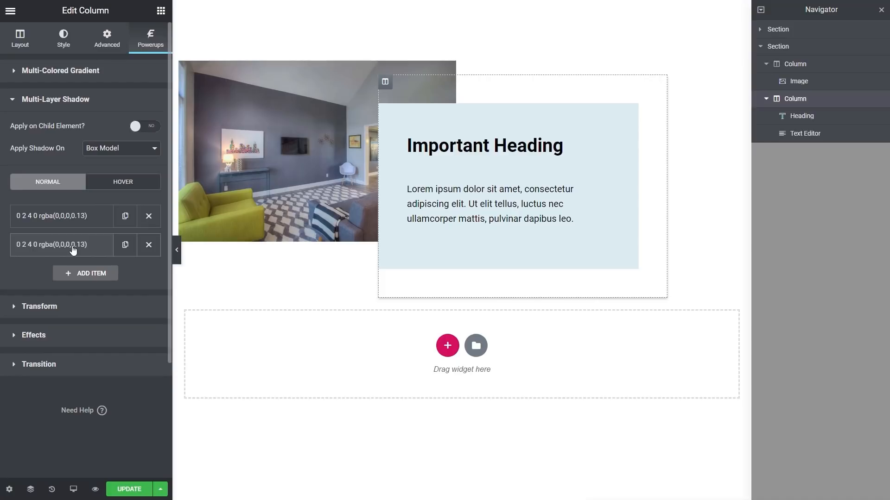
{"action": "left_click", "coordinate": [149, 245]}
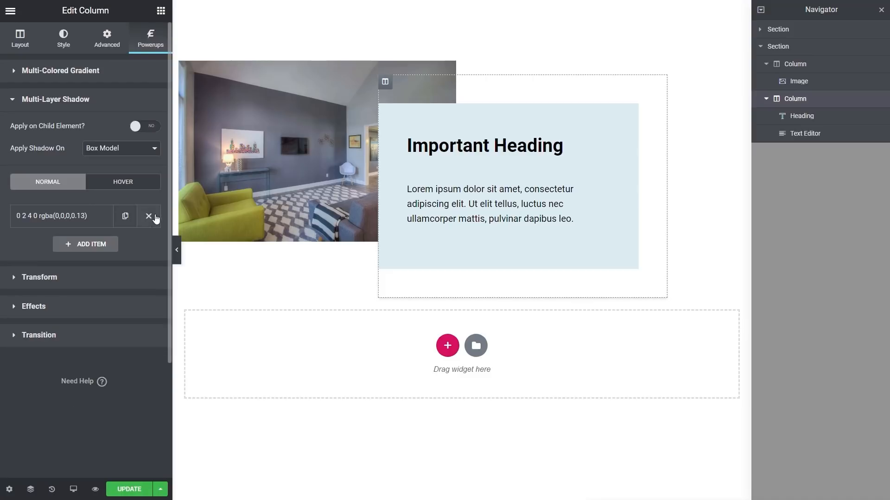
{"action": "left_click", "coordinate": [149, 216]}
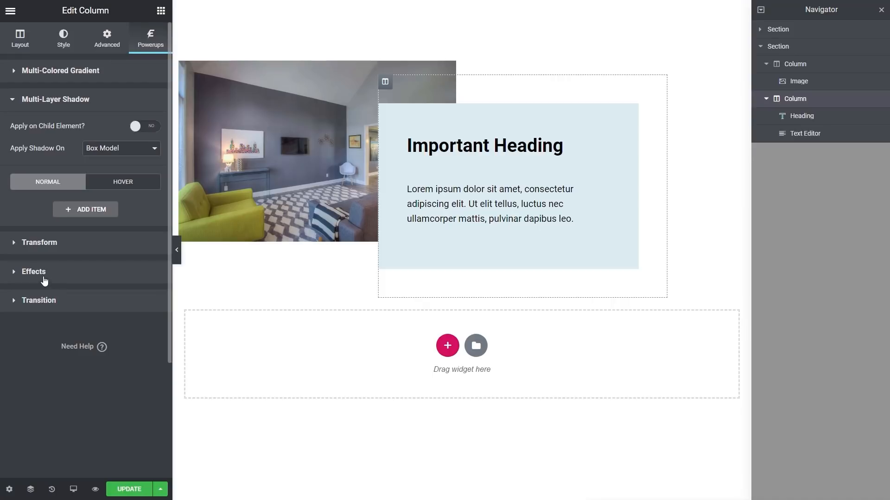
Enable the transition on the text column and review the available timing functions, leaving Ease selected.
{"action": "left_click", "coordinate": [32, 248]}
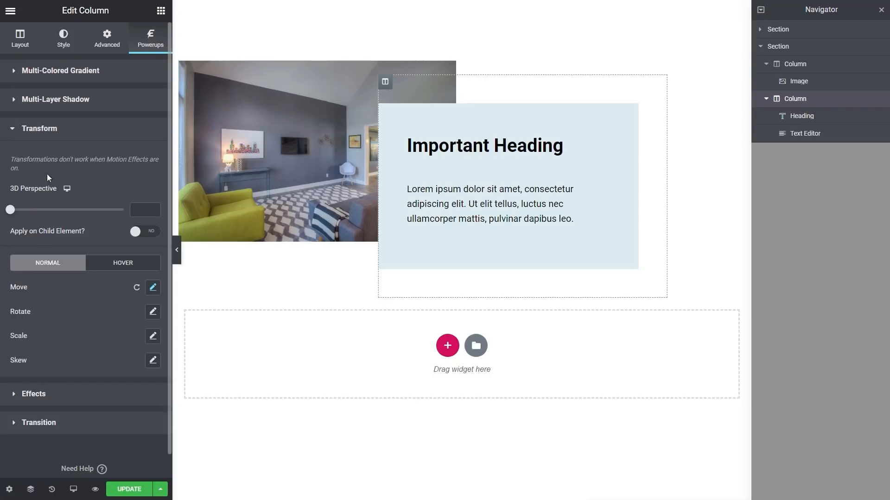
{"action": "left_click", "coordinate": [41, 395]}
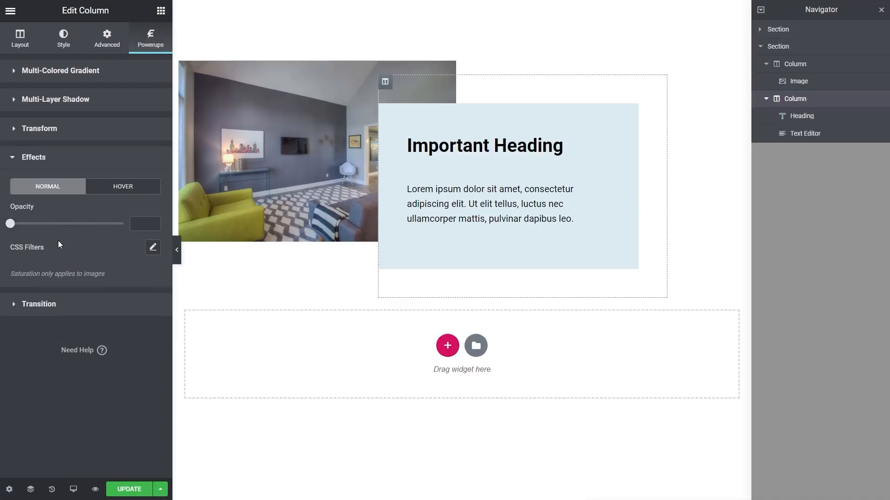
{"action": "left_click", "coordinate": [54, 300]}
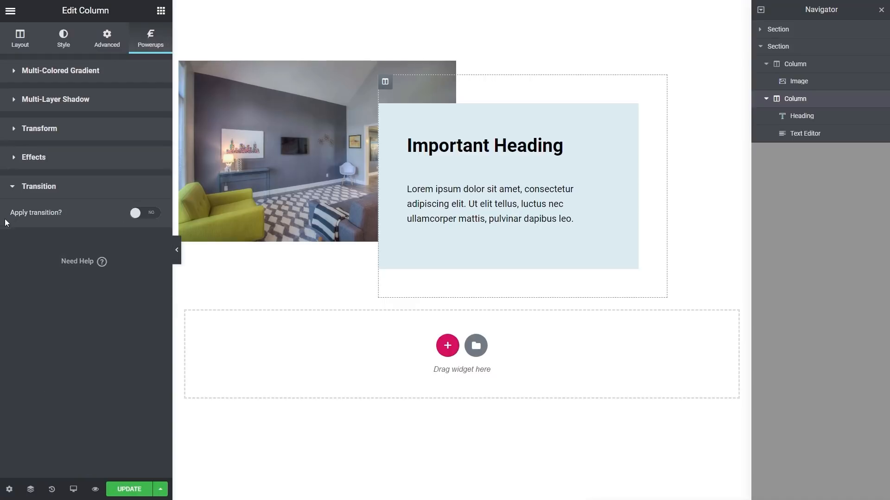
{"action": "left_click", "coordinate": [146, 214]}
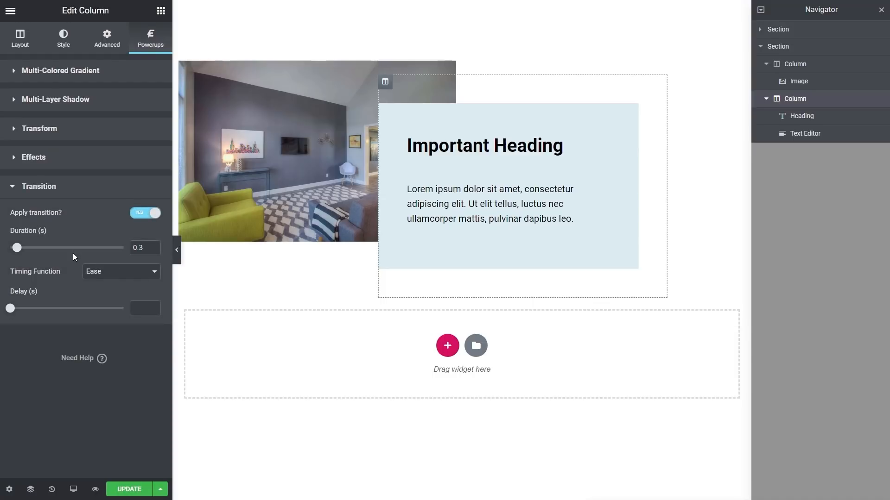
{"action": "left_click", "coordinate": [135, 273]}
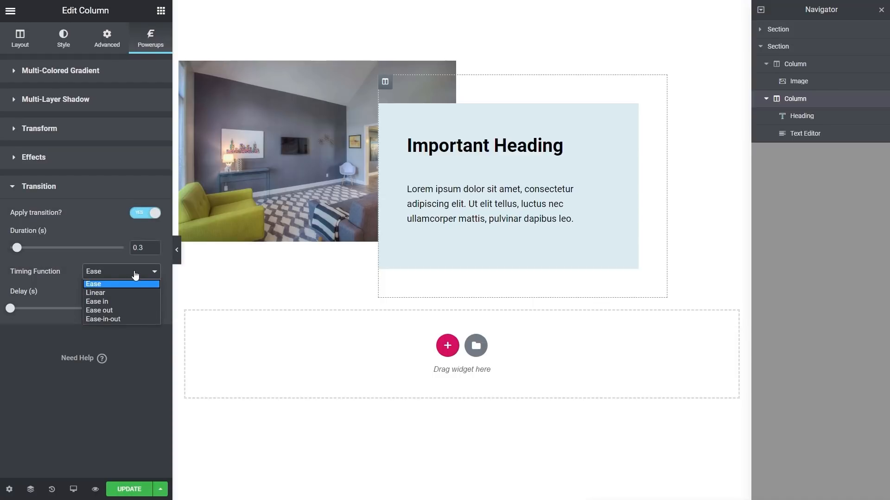
{"action": "left_click", "coordinate": [120, 368]}
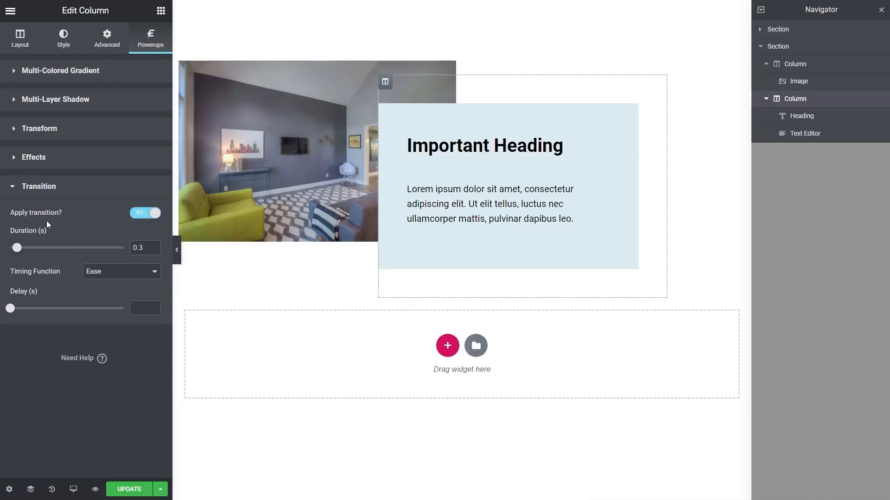
Examine the CSS filters offered in the text column's Effects settings and collapse those settings.
{"action": "left_click", "coordinate": [34, 163]}
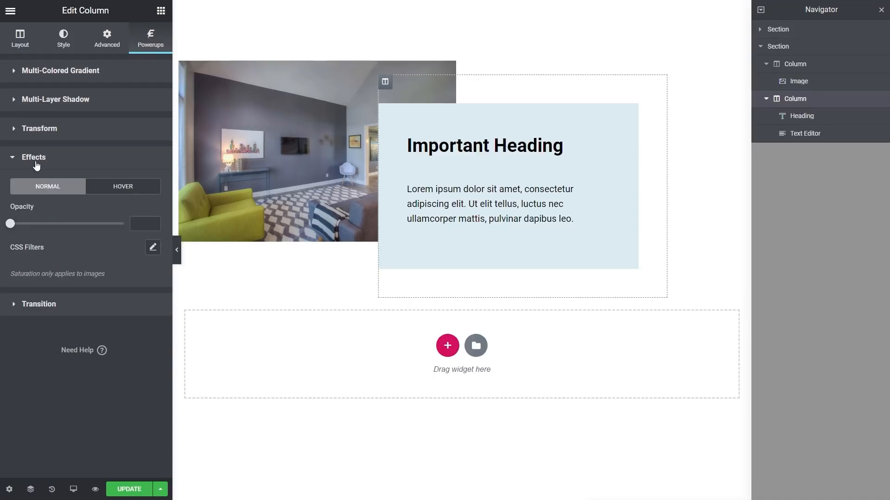
{"action": "left_click", "coordinate": [153, 248]}
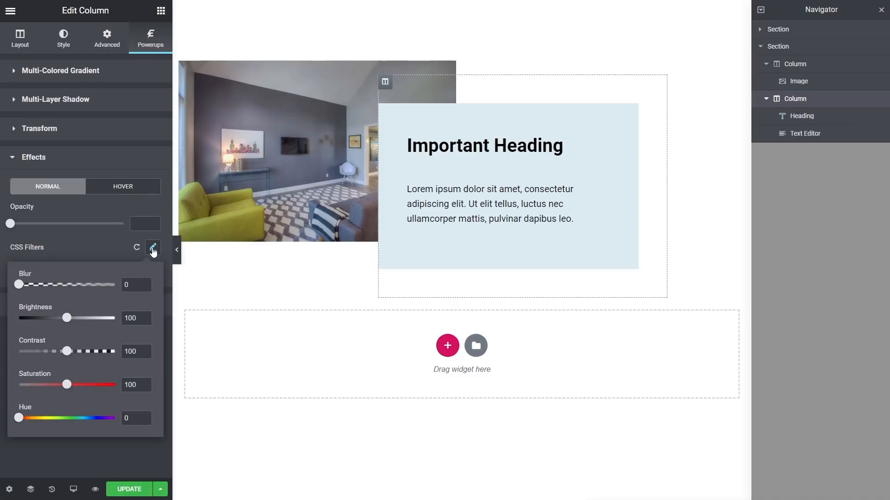
{"action": "left_click", "coordinate": [33, 160]}
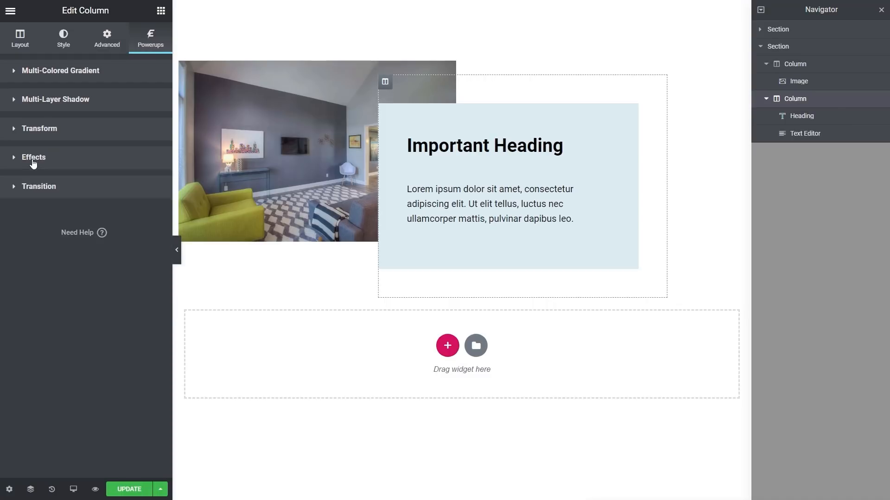